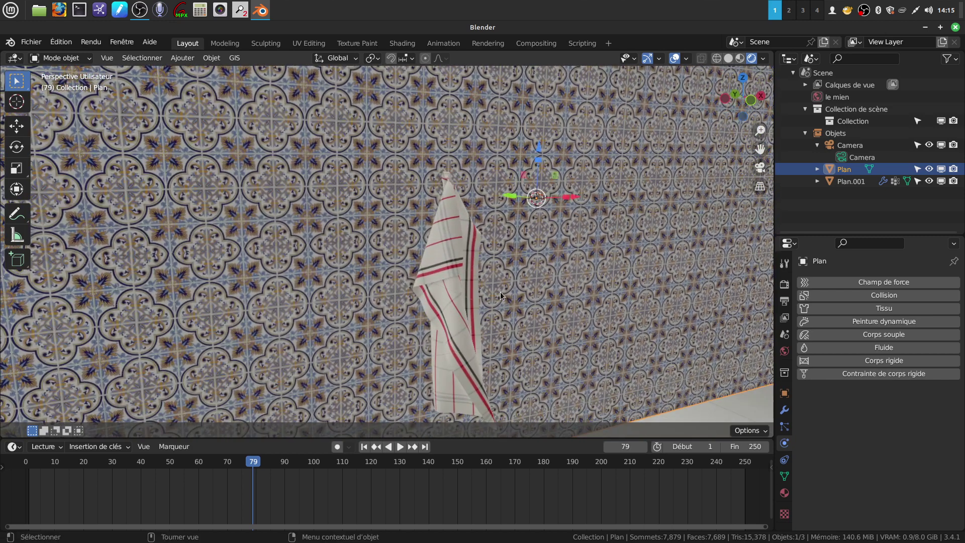
Close the finished tea-towel scene and restart Blender with a fresh scene, dismissing the splash screen
middle_drag(453, 183, 444, 244)
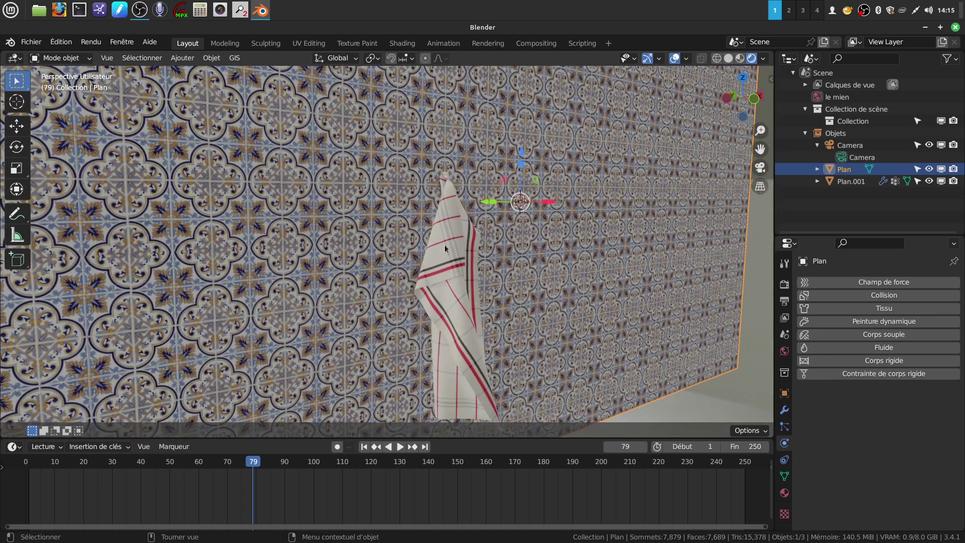
middle_drag(495, 354, 451, 288)
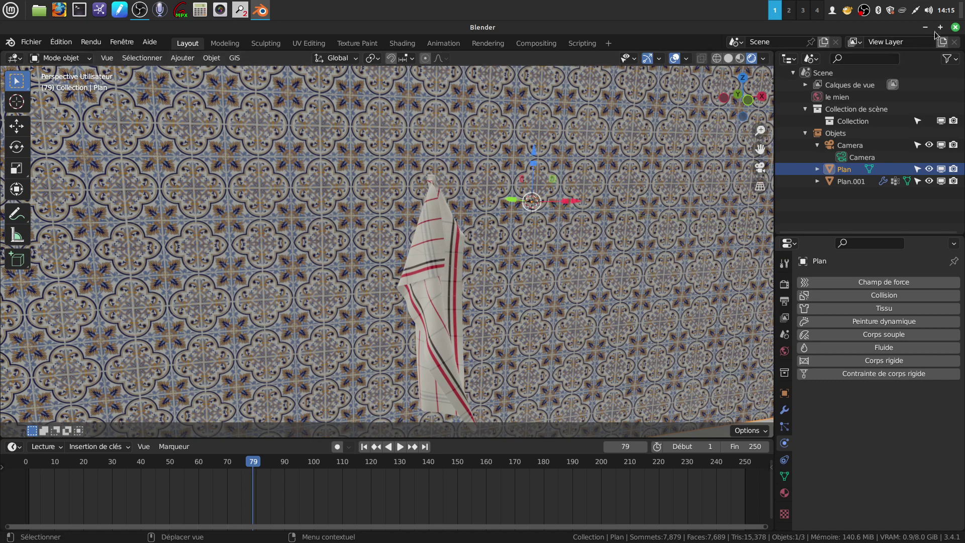
click(955, 29)
click(445, 309)
double_click(29, 274)
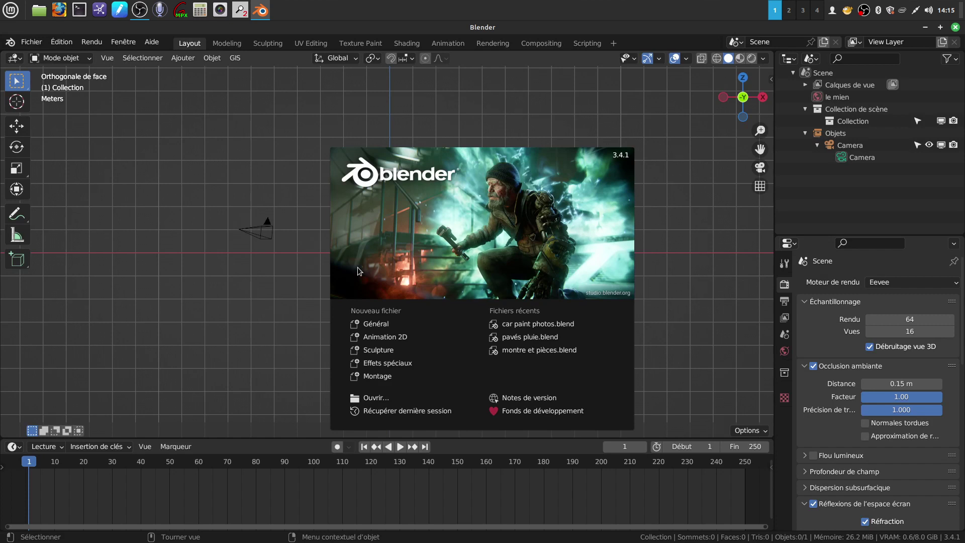
click(221, 304)
Add a plane mesh at the world origin
shift+middle_drag(371, 317, 392, 299)
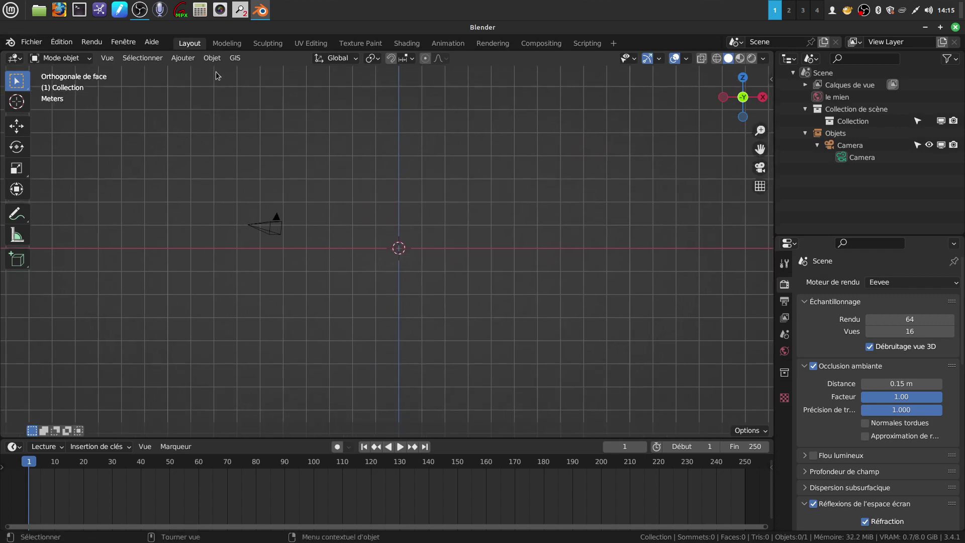
click(183, 58)
mouse_move(202, 74)
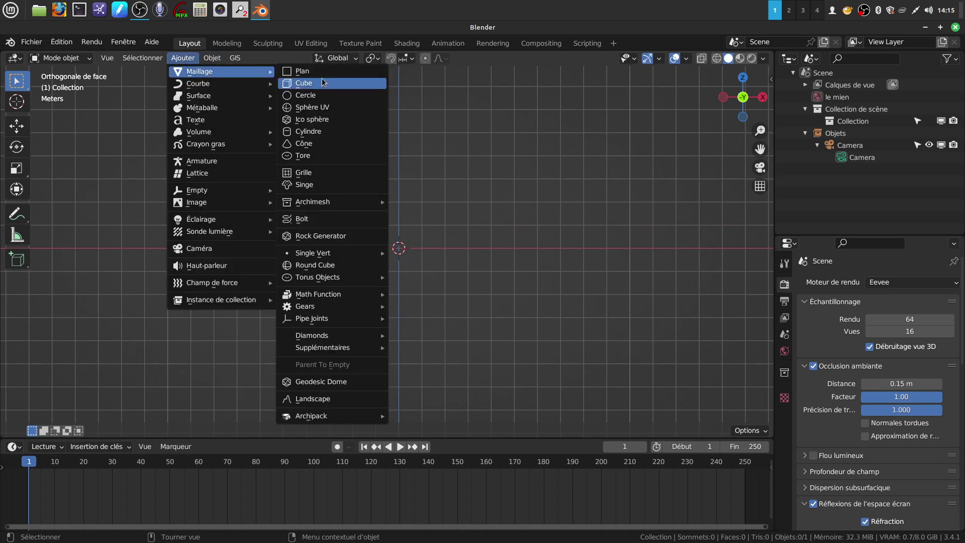
click(318, 71)
scroll(440, 358, up, 2)
In Edit Mode, rotate the plane's geometry 90° about the X axis to stand it upright as a wall
key(Tab)
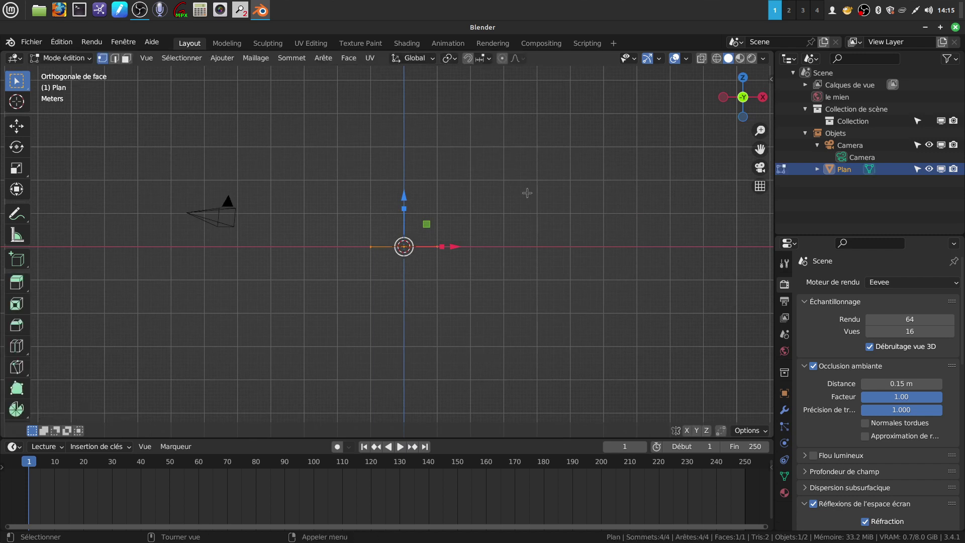
scroll(498, 364, up, 1)
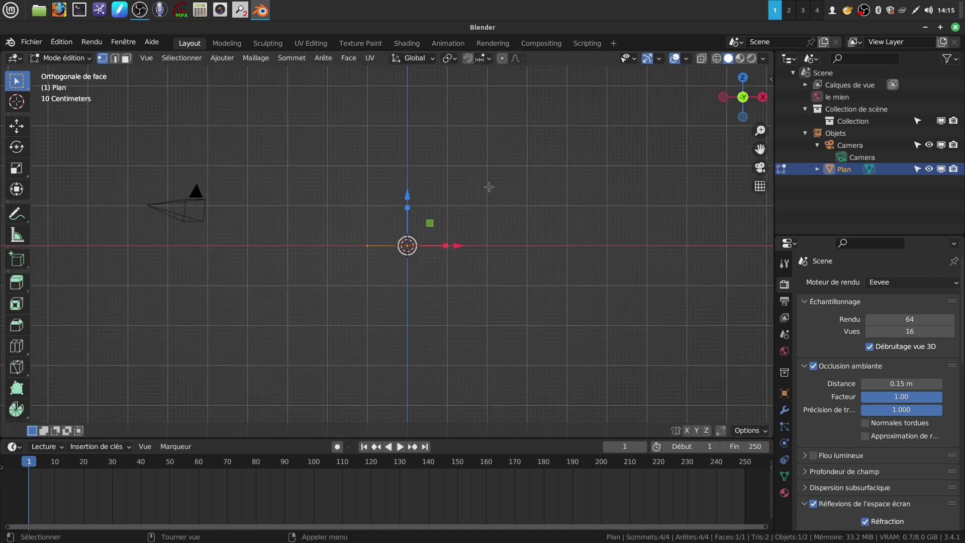
middle_drag(461, 221, 463, 276)
key(Tab)
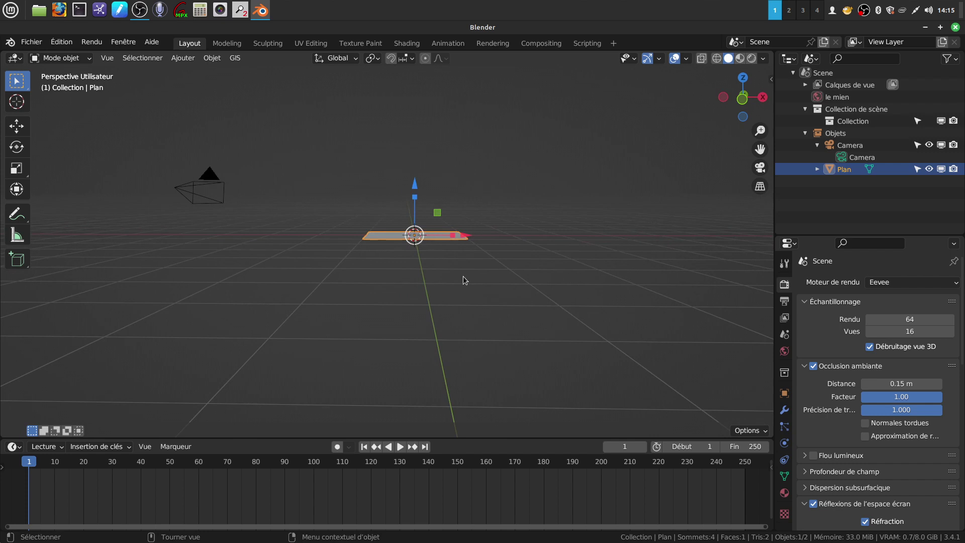
key(Tab)
text(rx)
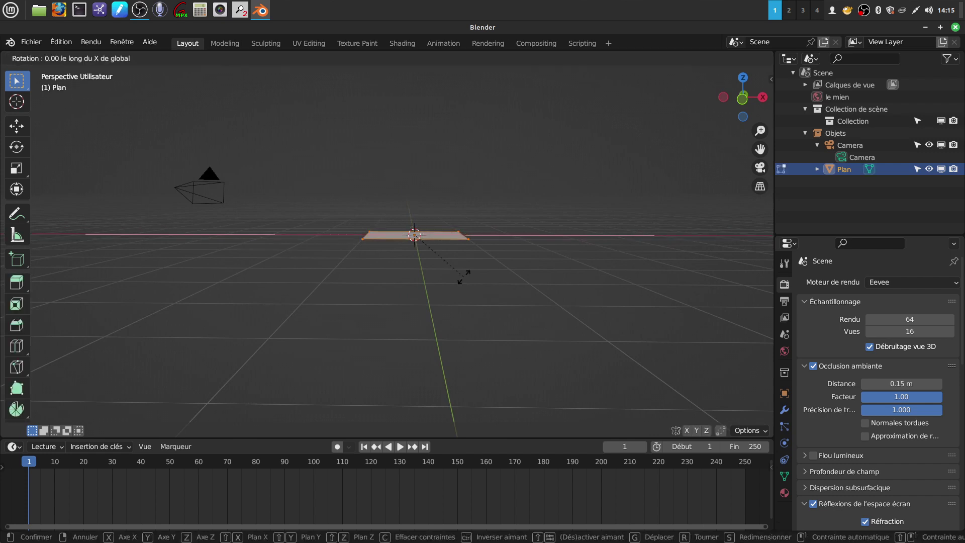
text(90)
key(Return)
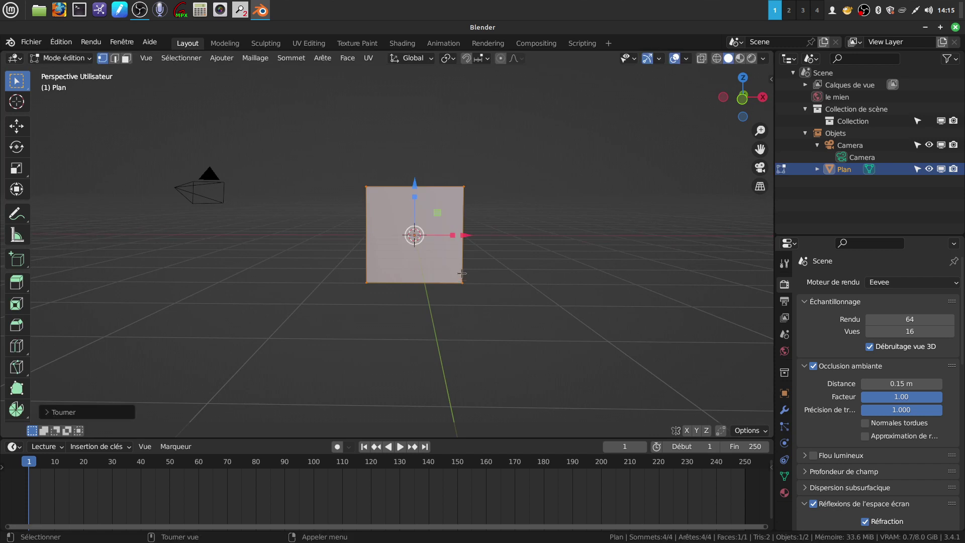
Scale the upright plane uniformly by a factor of about 2.7 and return to Object Mode
middle_drag(464, 274, 502, 258)
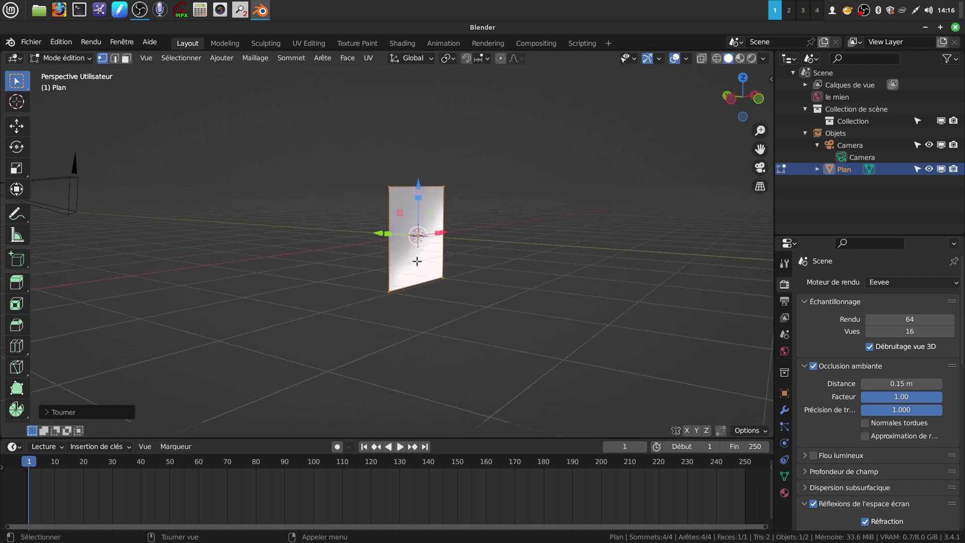
middle_drag(409, 298, 485, 267)
scroll(484, 260, down, 2)
key(s)
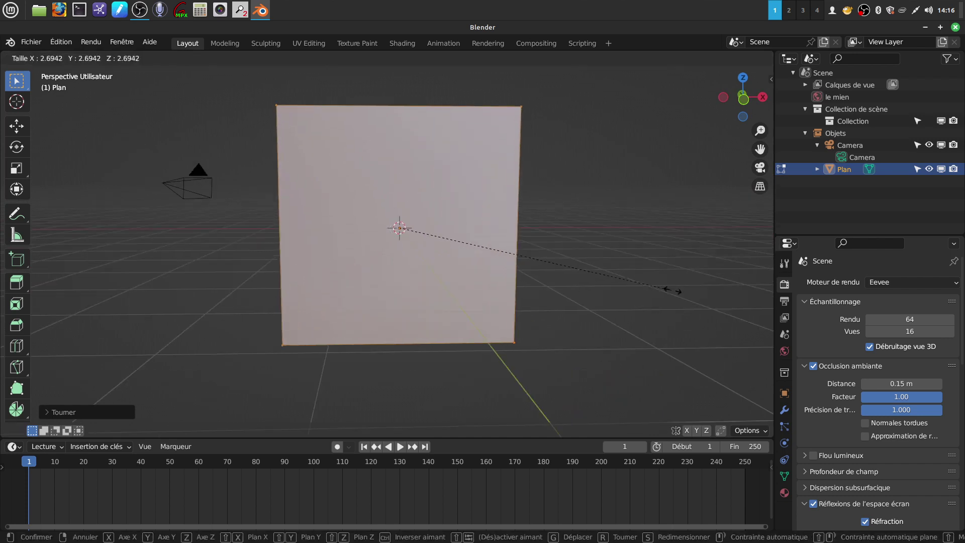
click(537, 277)
scroll(335, 286, down, 3)
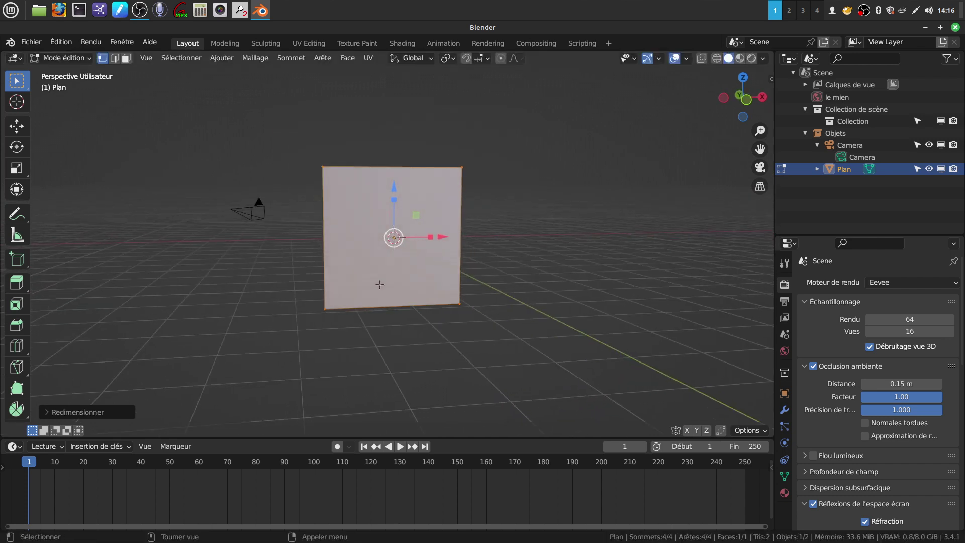
key(Tab)
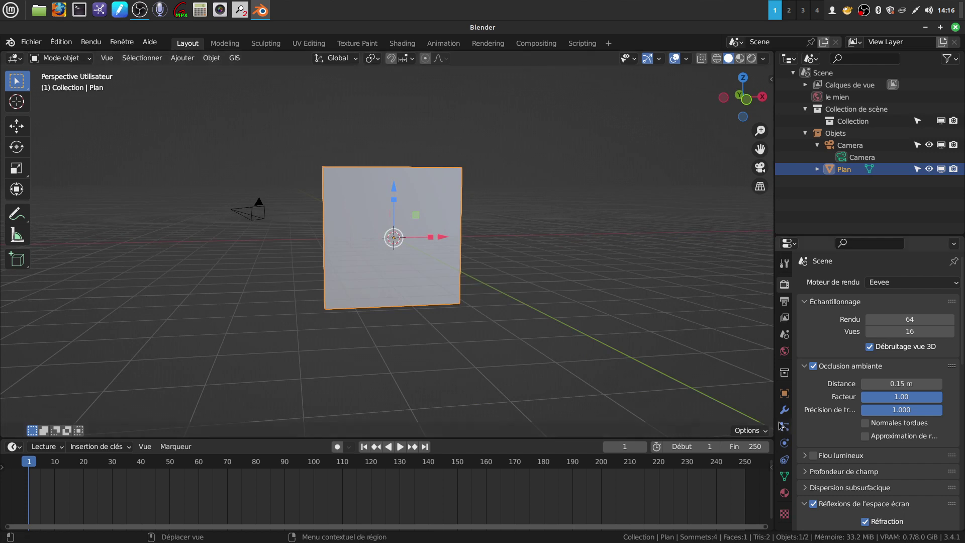
Create a new material on the plane and connect an Image Texture to its base colour
click(784, 493)
click(879, 333)
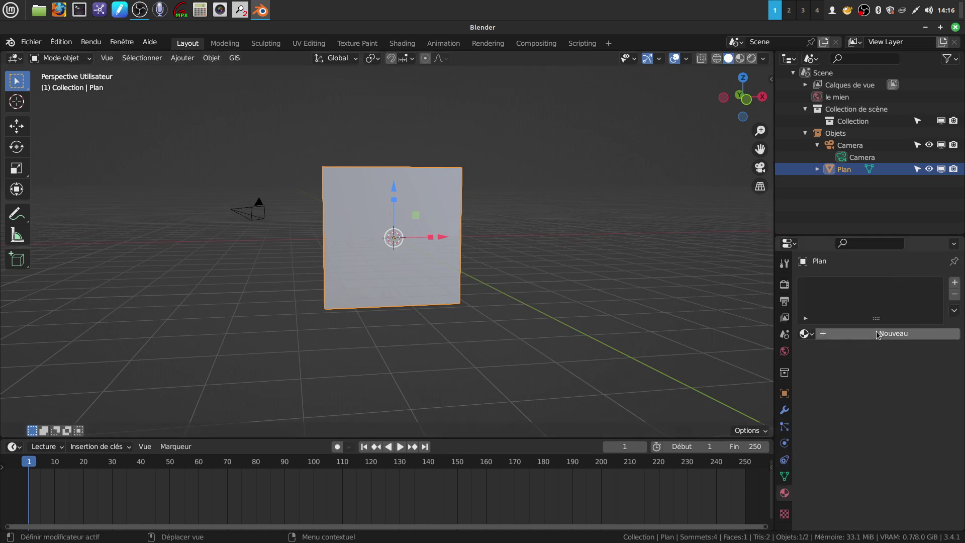
click(868, 461)
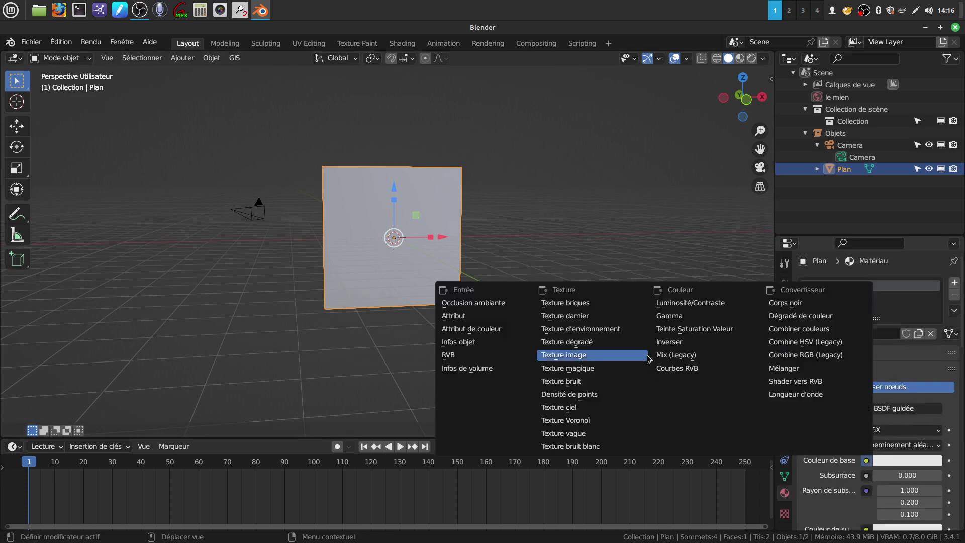
click(620, 358)
scroll(899, 444, down, 5)
scroll(900, 443, down, 3)
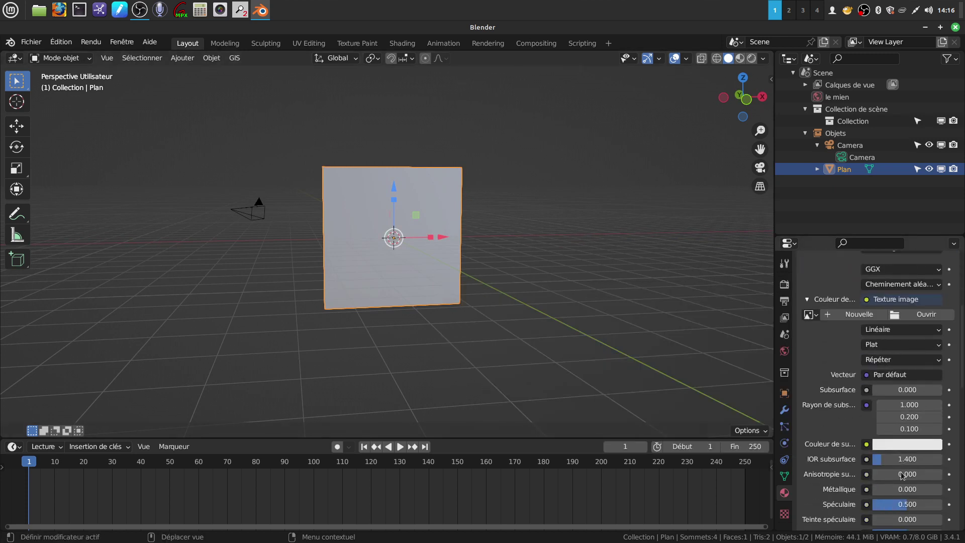
scroll(884, 396, up, 5)
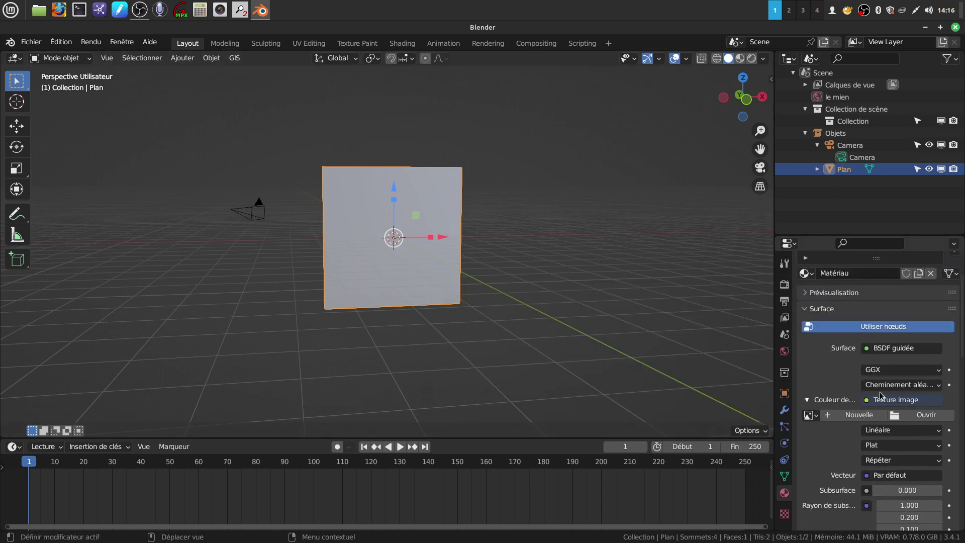
Load carreaux.jpg from the carrelage folder as the material's base colour image
click(895, 419)
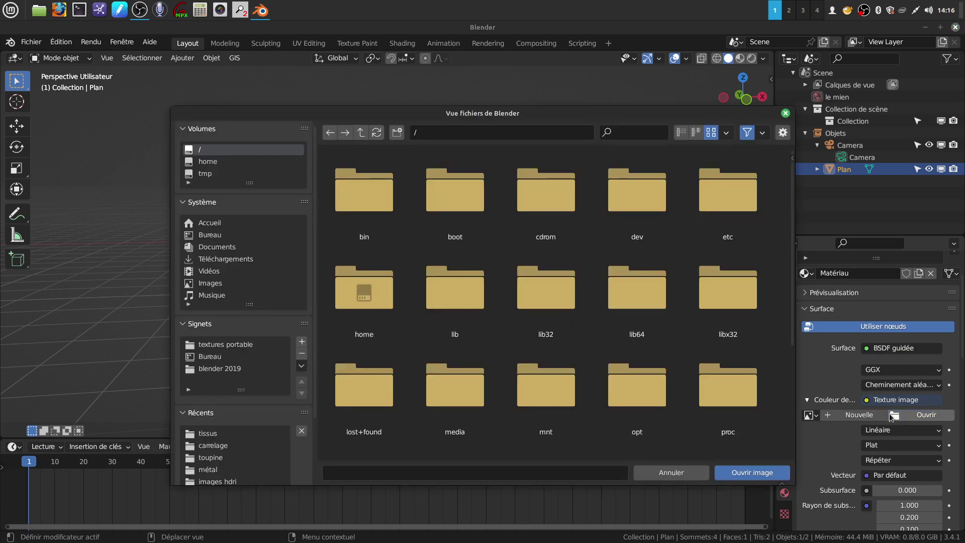
click(216, 446)
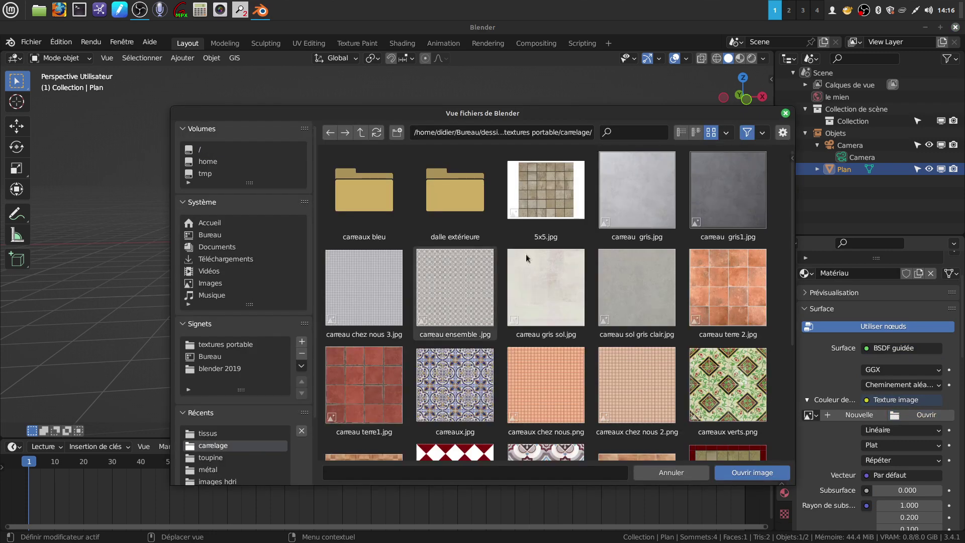
scroll(633, 282, down, 2)
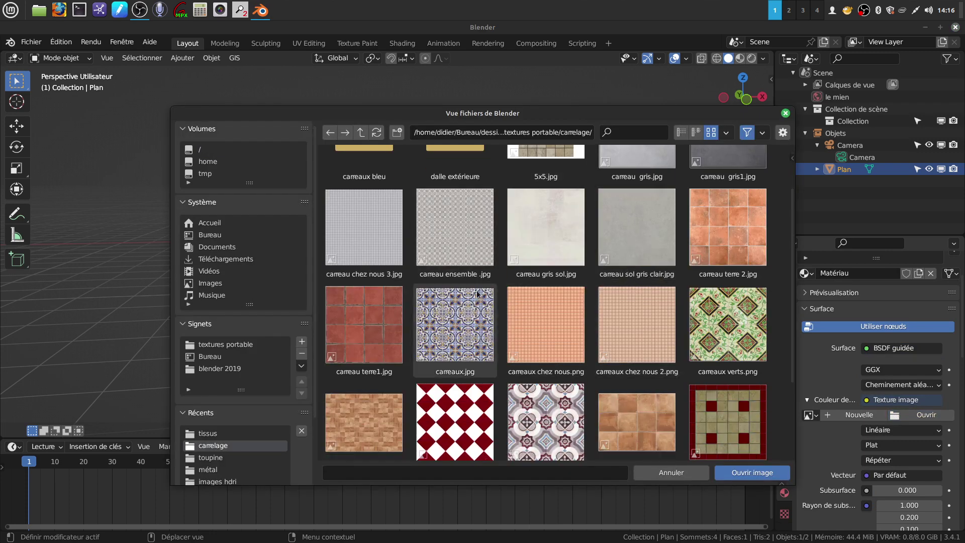
click(471, 337)
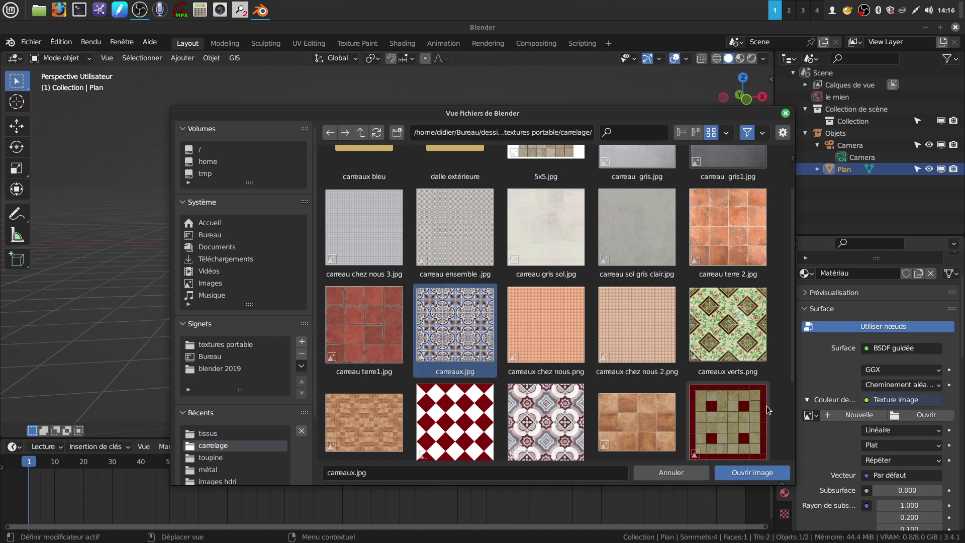
scroll(738, 346, down, 2)
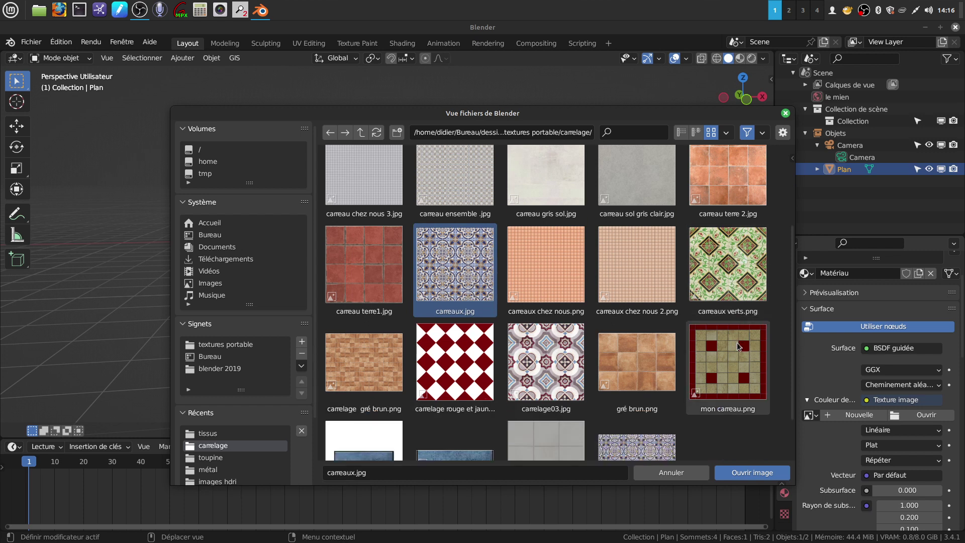
click(750, 475)
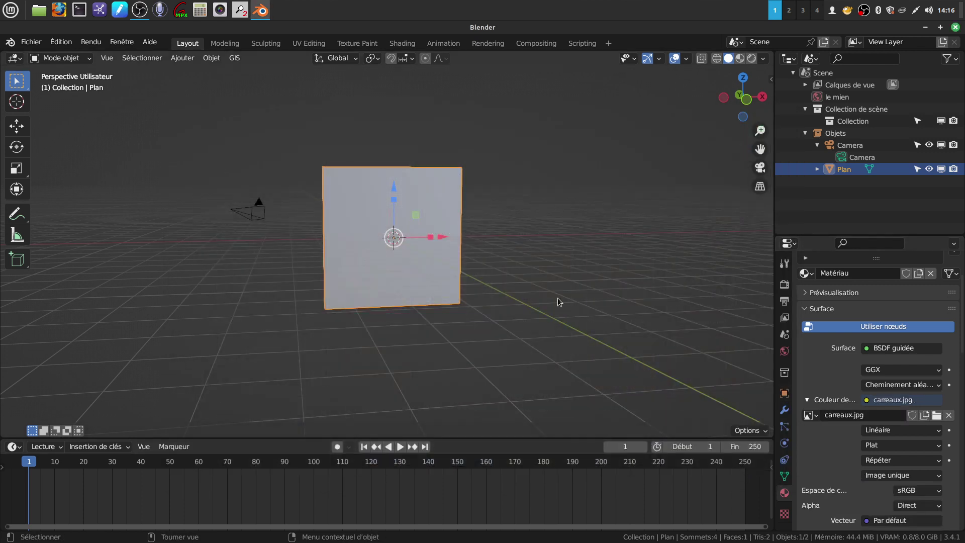
Split the 3D viewport in two, turn the new area into a UV Editor and set the 3D view to front
drag(773, 52, 397, 75)
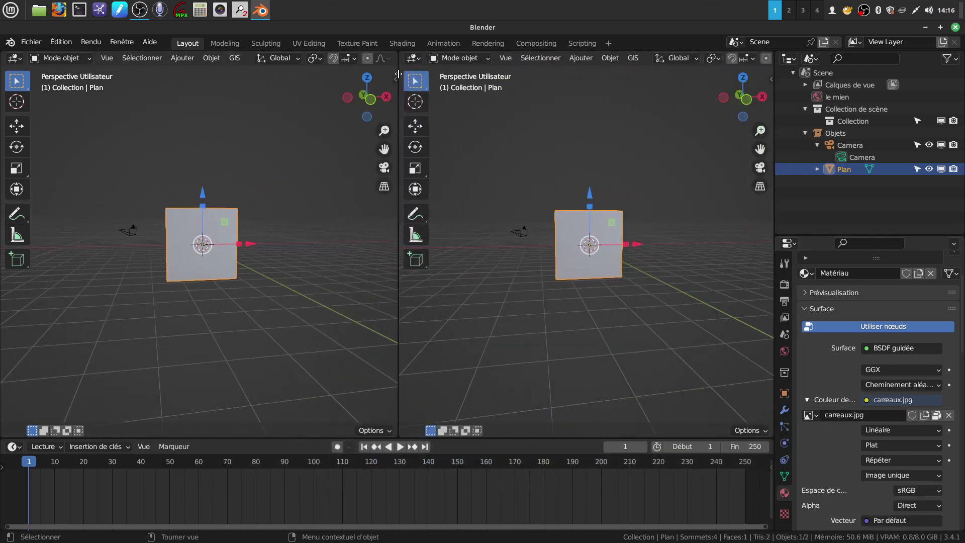
click(415, 59)
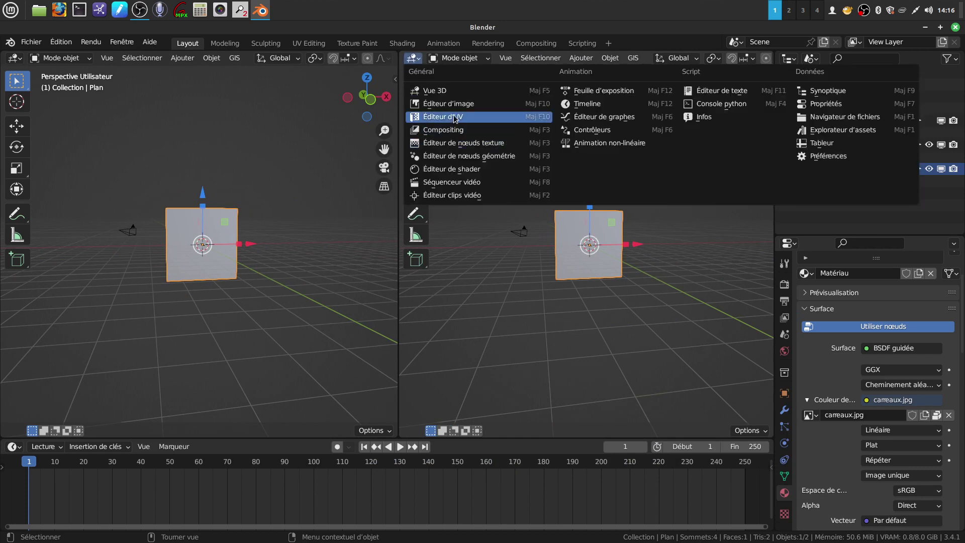
click(433, 121)
key(KP_1)
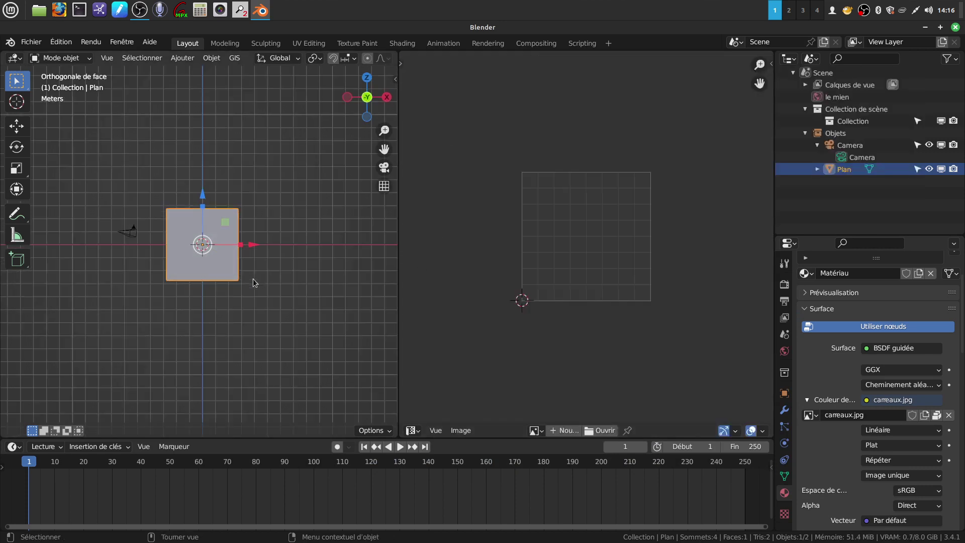
Display the carreaux.jpg image in the UV Editor
click(413, 431)
click(487, 339)
click(536, 430)
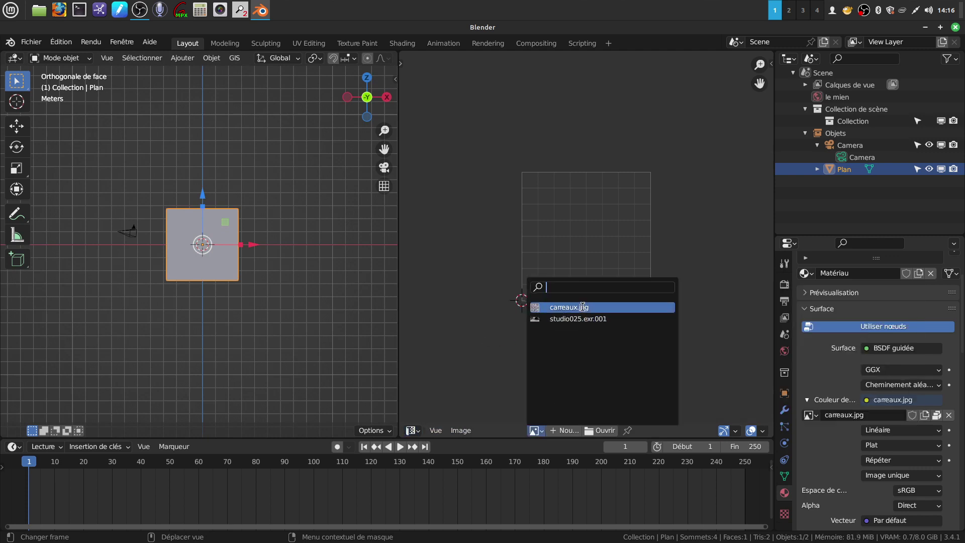
click(583, 307)
Unwrap the plane's face in Edit Mode with the standard Unwrap operation
key(Tab)
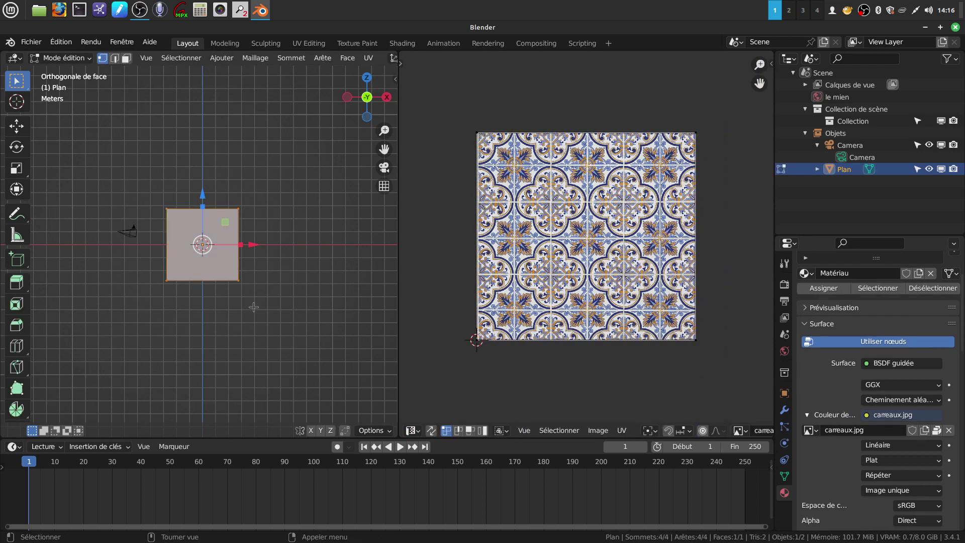
key(u)
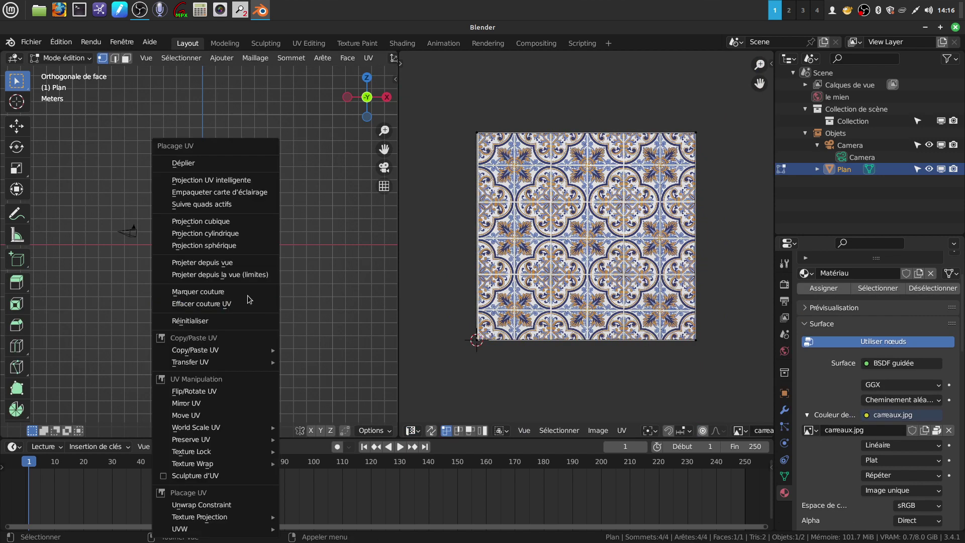
click(226, 164)
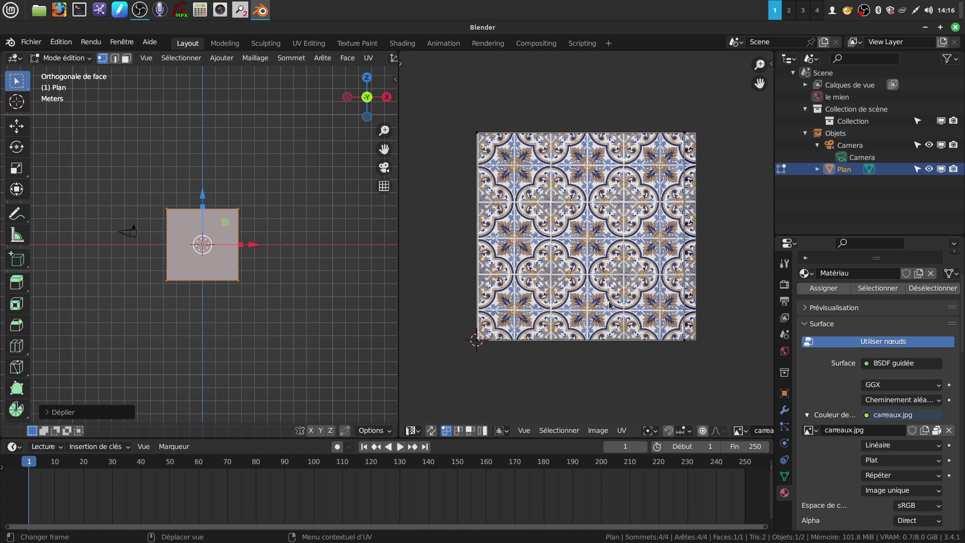
Select all of the plane's UVs and scale them by 4 to repeat the tile pattern
scroll(497, 131, down, 1)
drag(481, 129, 693, 362)
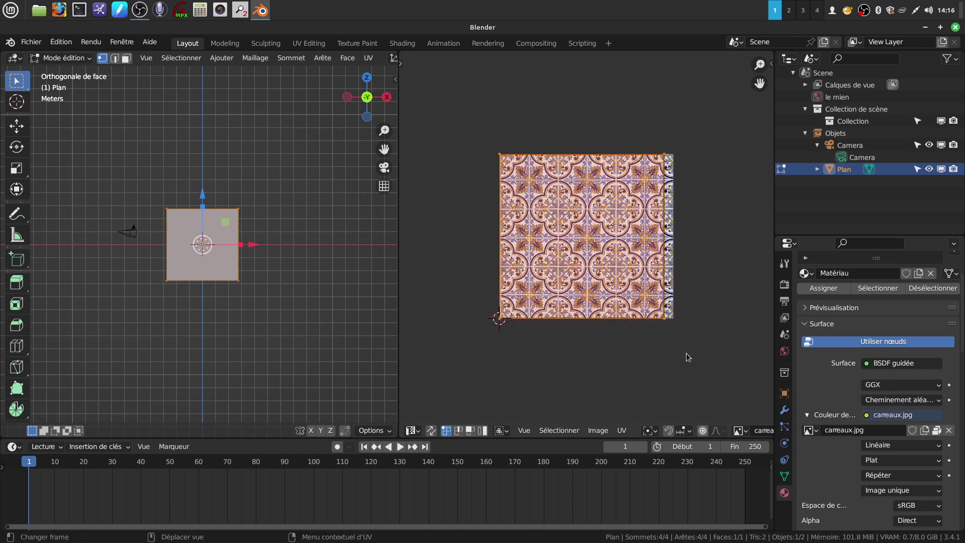
key(s)
key(4)
key(Return)
scroll(607, 229, down, 5)
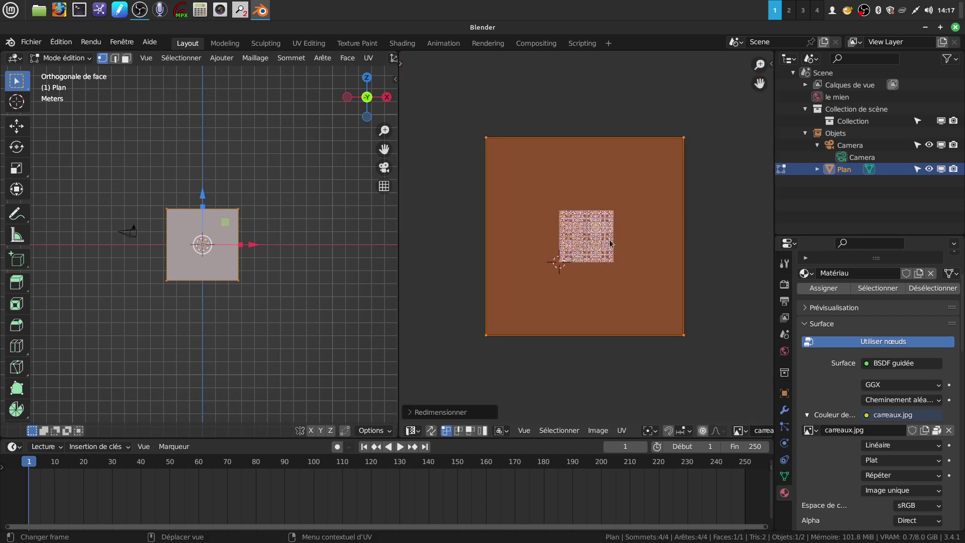
Move the UV square about 1.35 in X and -1.40 in Y, aligning its upper-left corner with the tile image's
key(g)
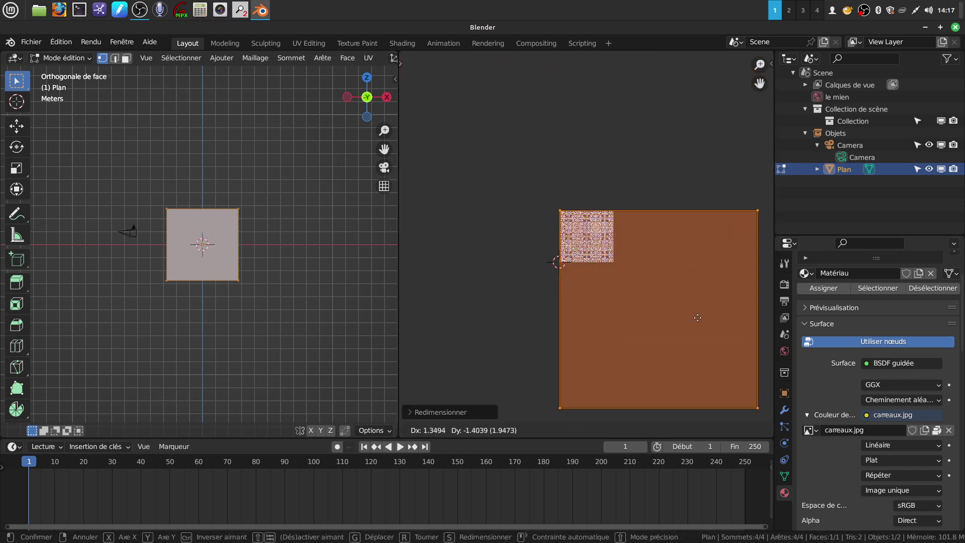
click(698, 317)
scroll(263, 276, up, 4)
middle_drag(263, 276, 282, 271)
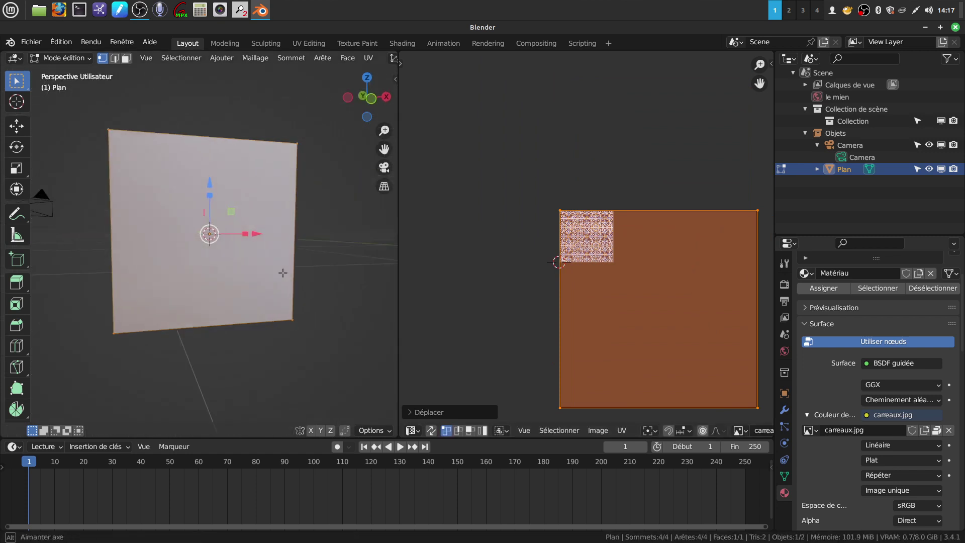
Leave Edit Mode, switch the viewport to Rendered shading and widen the 3D view to check the tiled plane
key(Tab)
scroll(372, 59, down, 5)
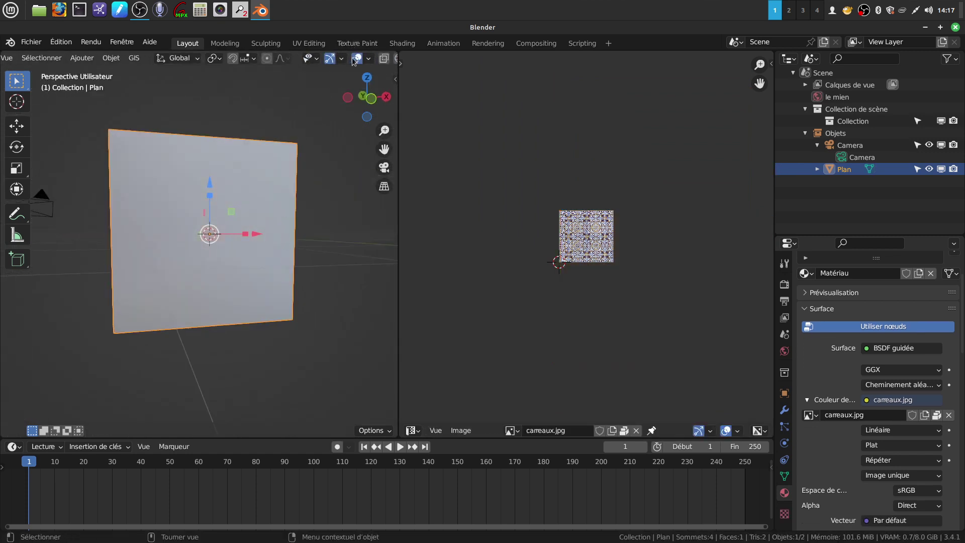
click(377, 58)
scroll(331, 243, up, 4)
mouse_move(331, 243)
middle_down()
mouse_move(270, 233)
mouse_move(327, 244)
middle_up()
drag(399, 300, 518, 301)
scroll(262, 251, down, 3)
middle_drag(261, 251, 285, 271)
scroll(281, 269, down, 3)
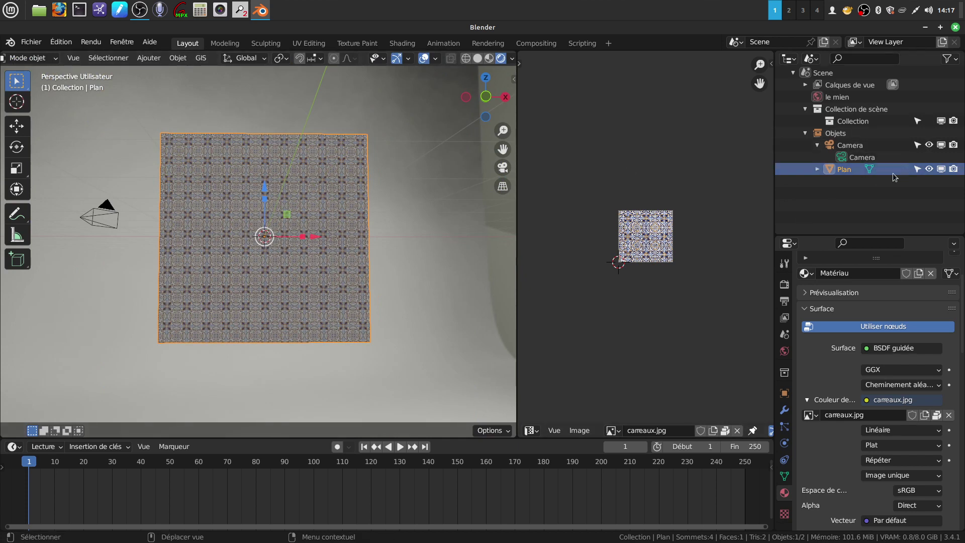
Hide the tiled plane and set the viewport to Solid shading in the front orthographic view
click(929, 169)
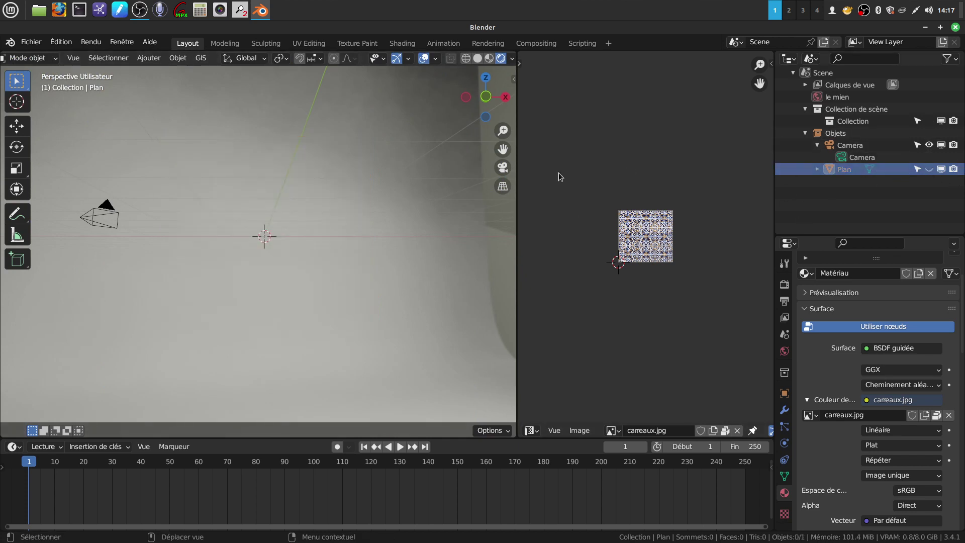
click(478, 58)
middle_drag(420, 93, 351, 171)
key(KP_1)
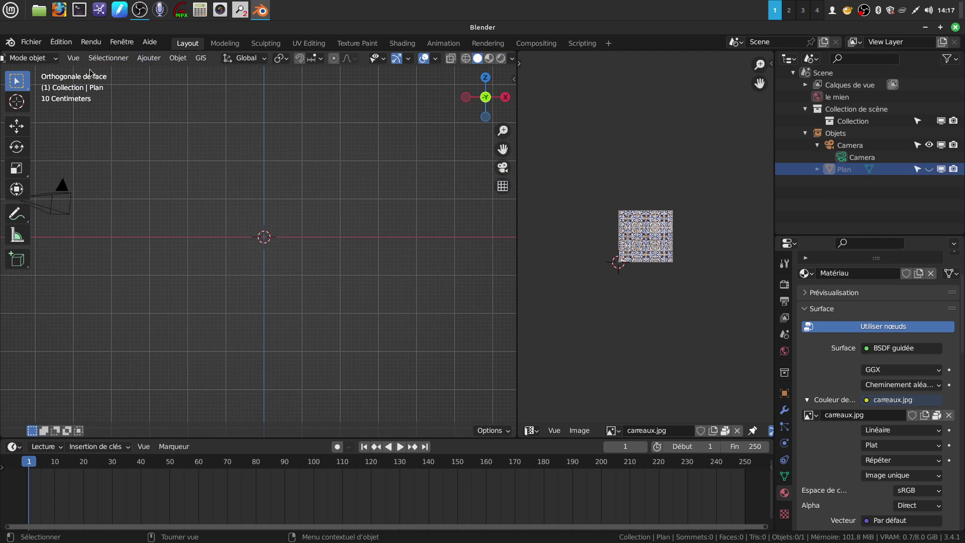
Add torchon.png from the tissus folder as a reference image aligned to the front view
click(148, 58)
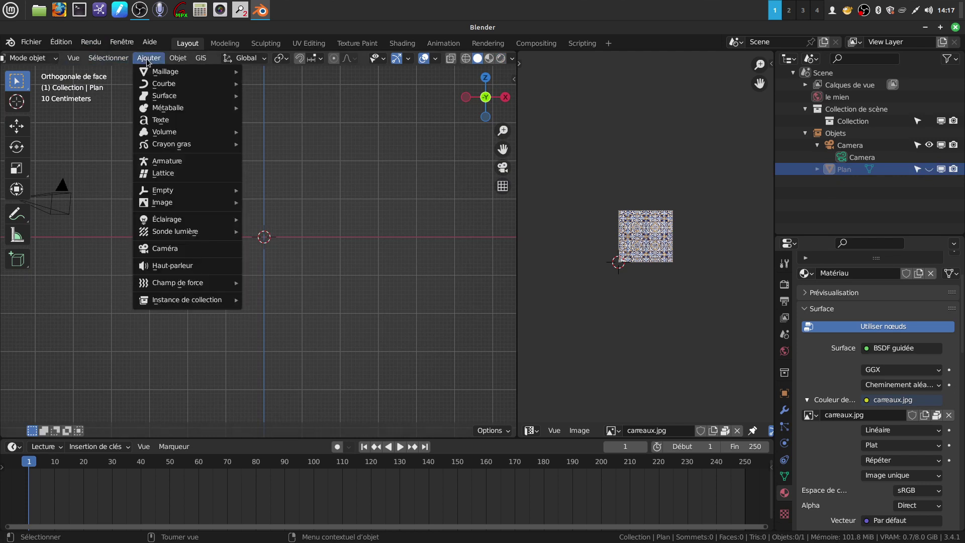
mouse_move(201, 211)
click(284, 203)
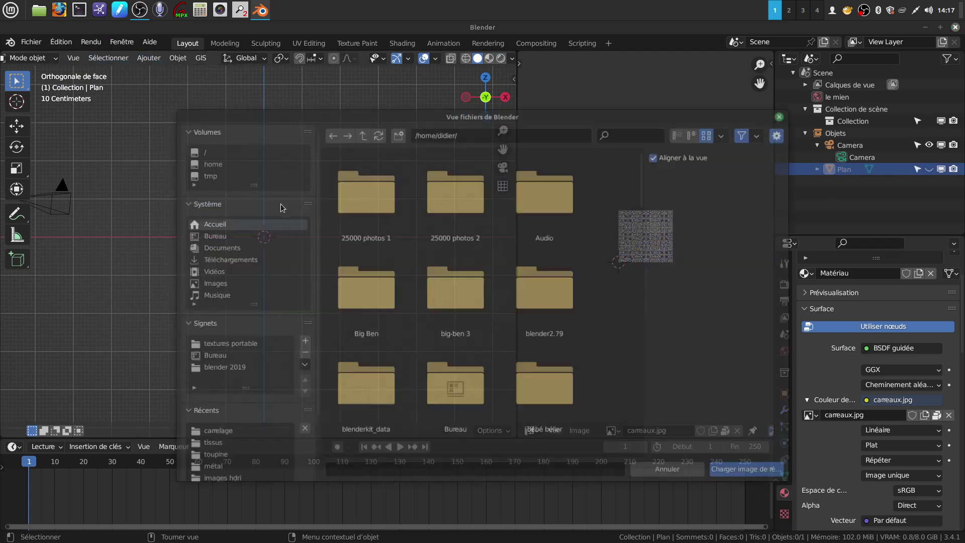
click(222, 446)
scroll(503, 335, down, 5)
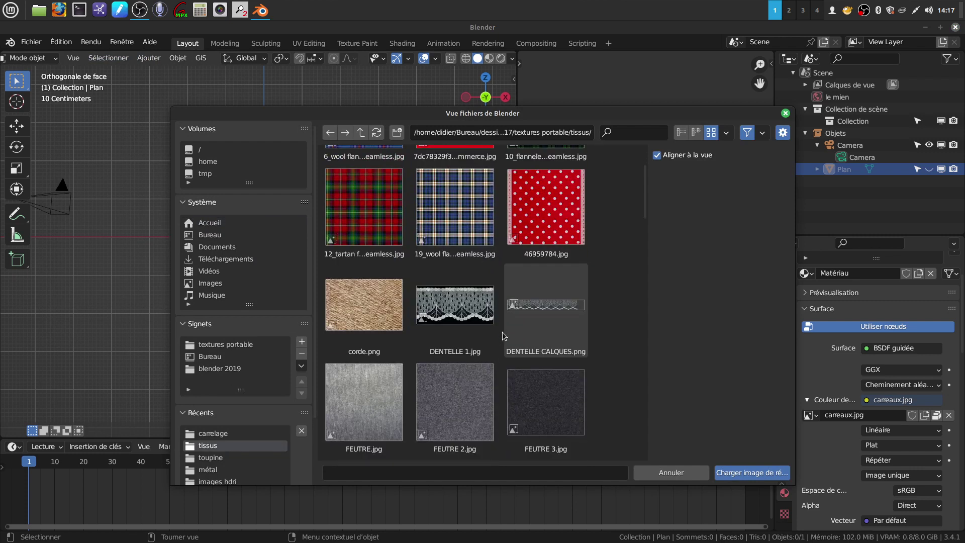
scroll(503, 336, down, 10)
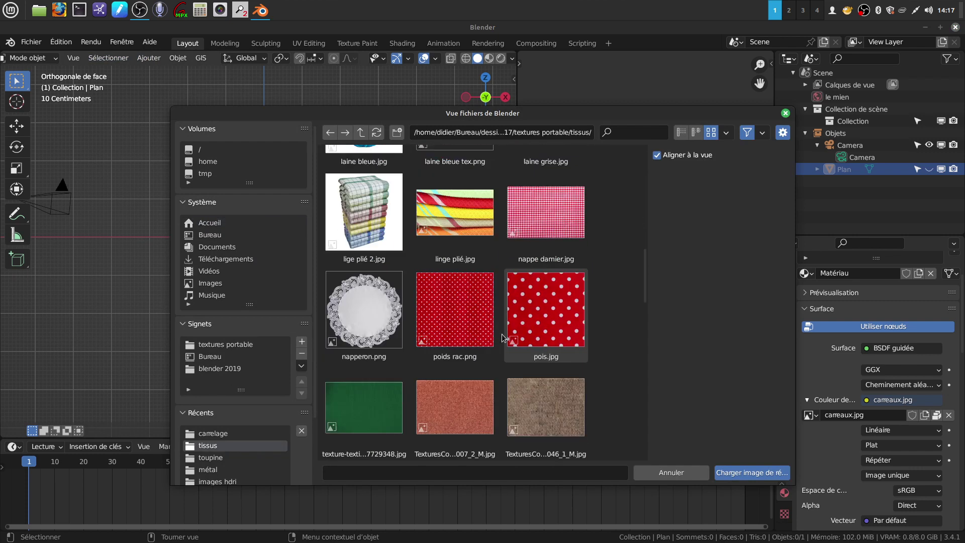
scroll(502, 340, down, 7)
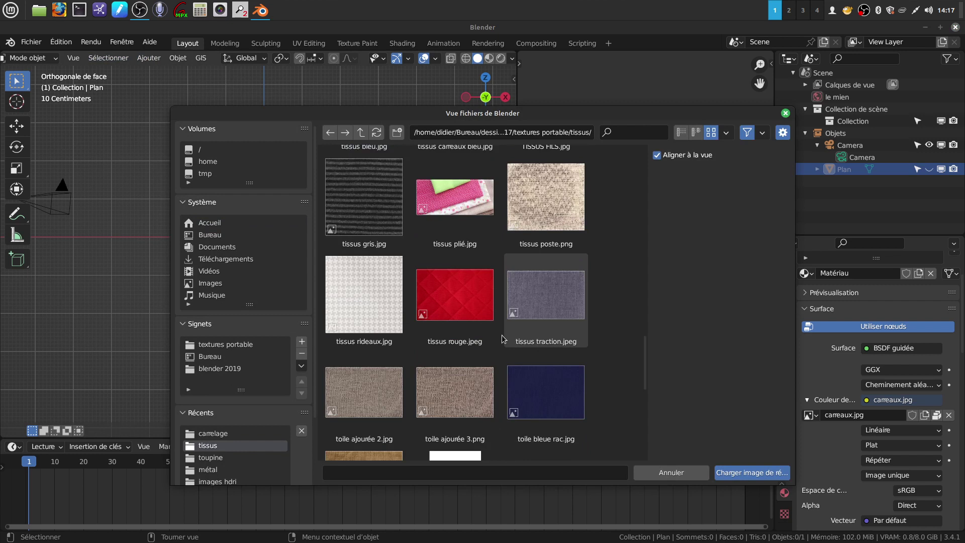
click(492, 335)
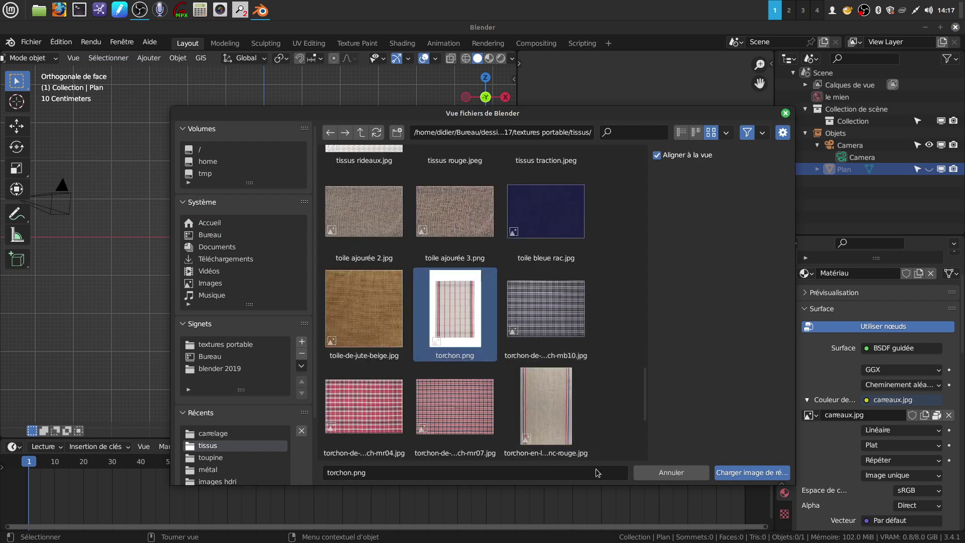
click(734, 472)
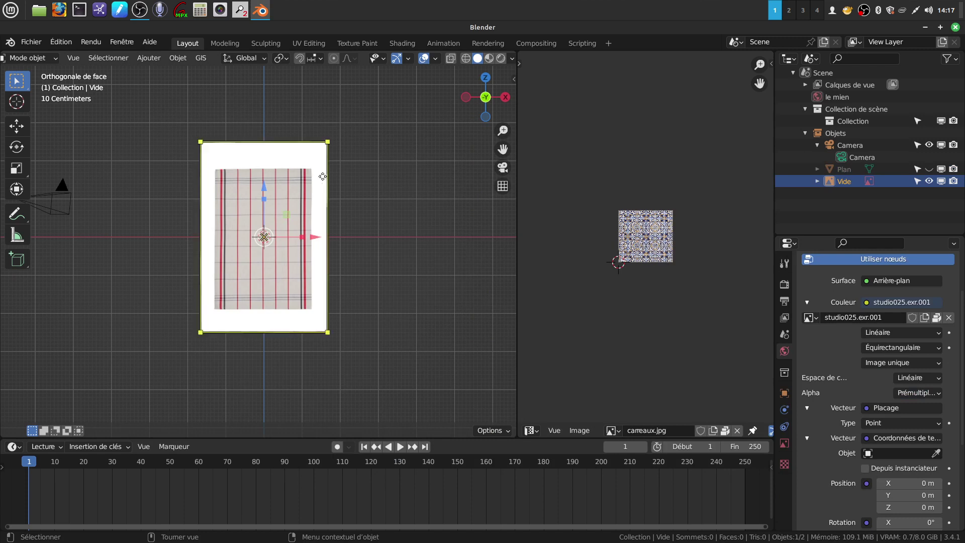
Move the towel reference image back along the Y axis and return to the front view
middle_drag(311, 314, 210, 267)
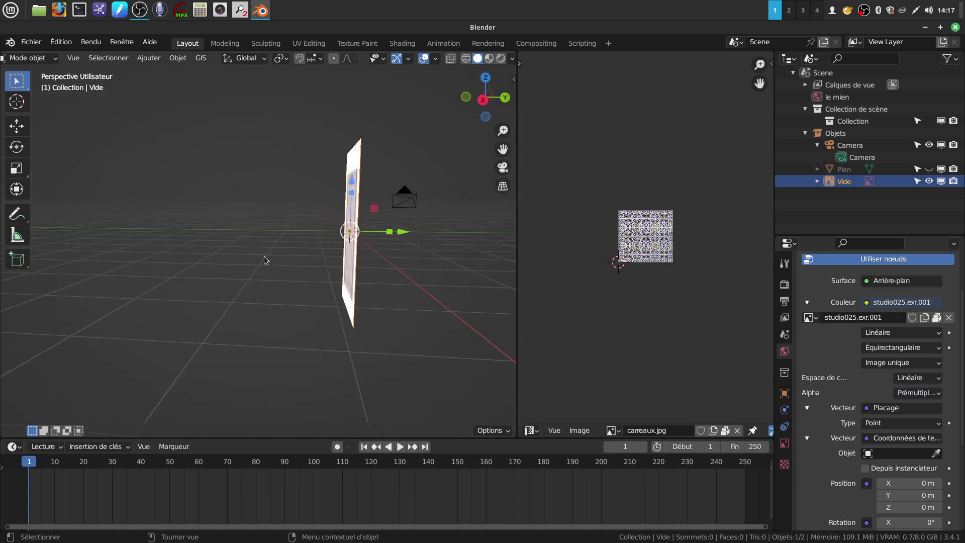
drag(410, 236, 440, 237)
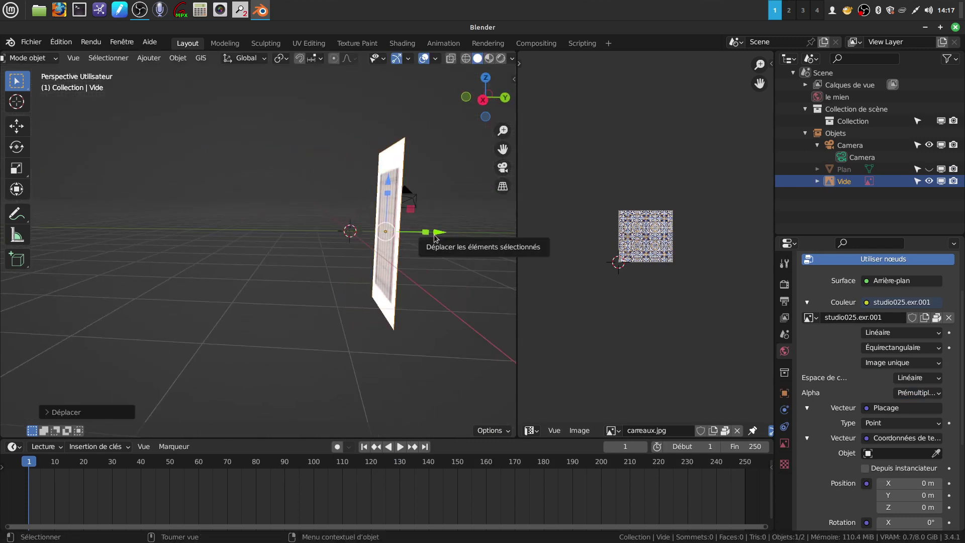
key(KP_1)
shift+middle_drag(434, 234, 496, 224)
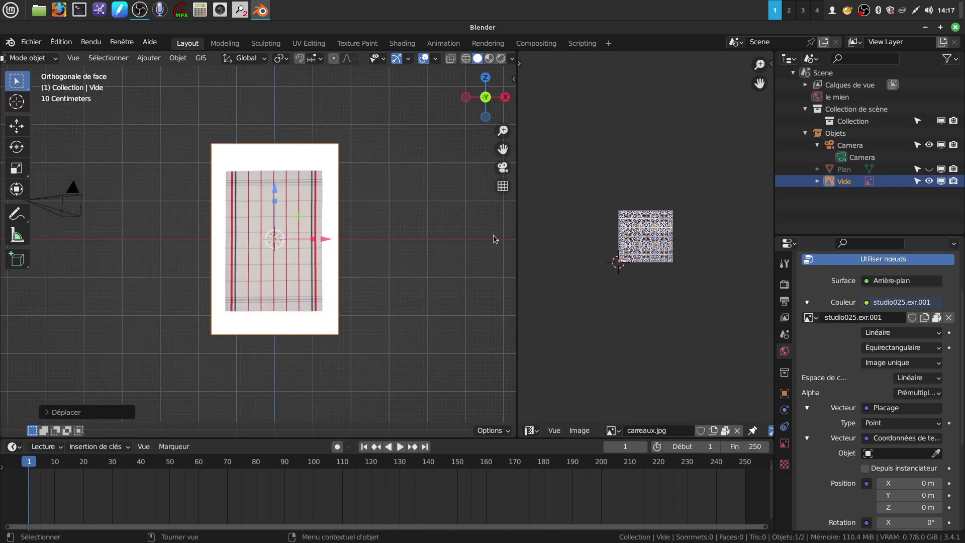
scroll(436, 264, up, 1)
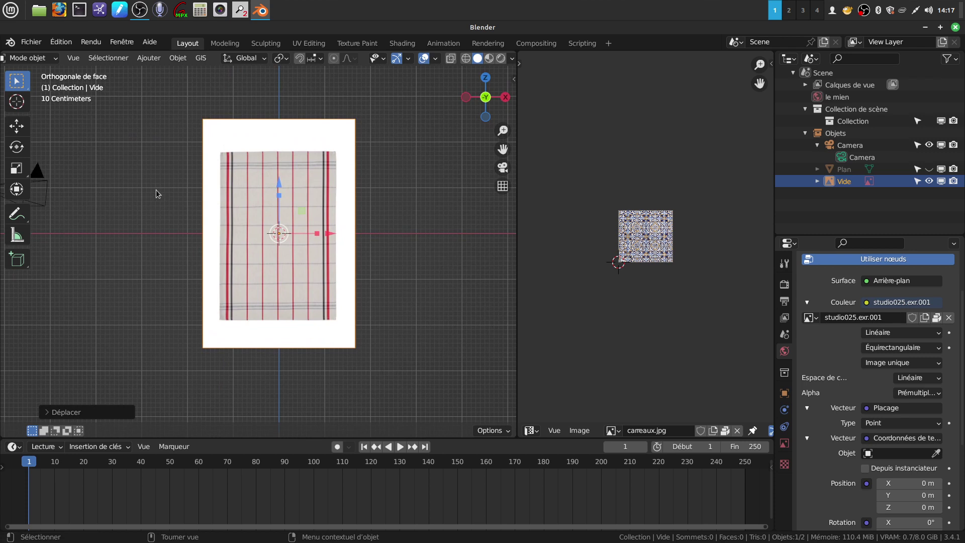
Add a mesh plane in front of the reference and rotate it 90° about X in Edit Mode
click(154, 59)
mouse_move(163, 72)
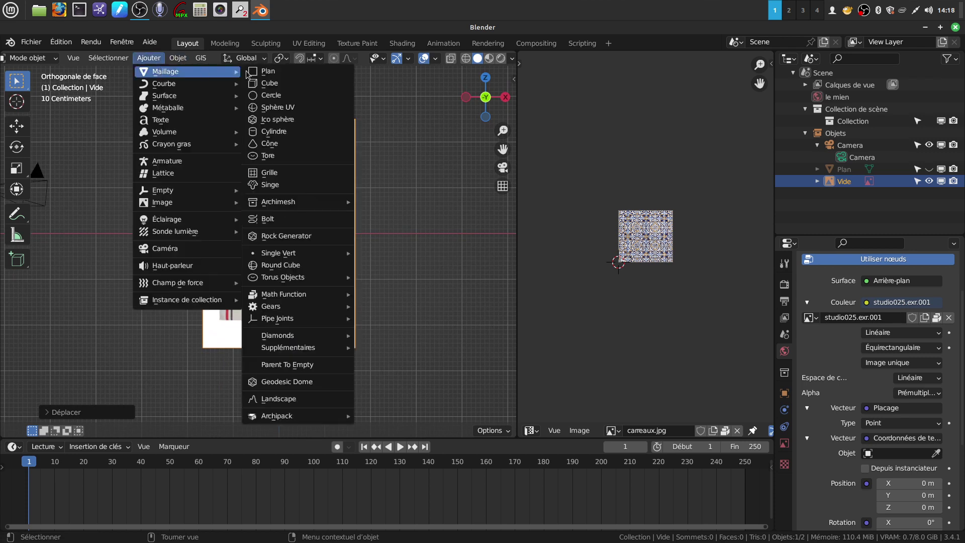
click(271, 75)
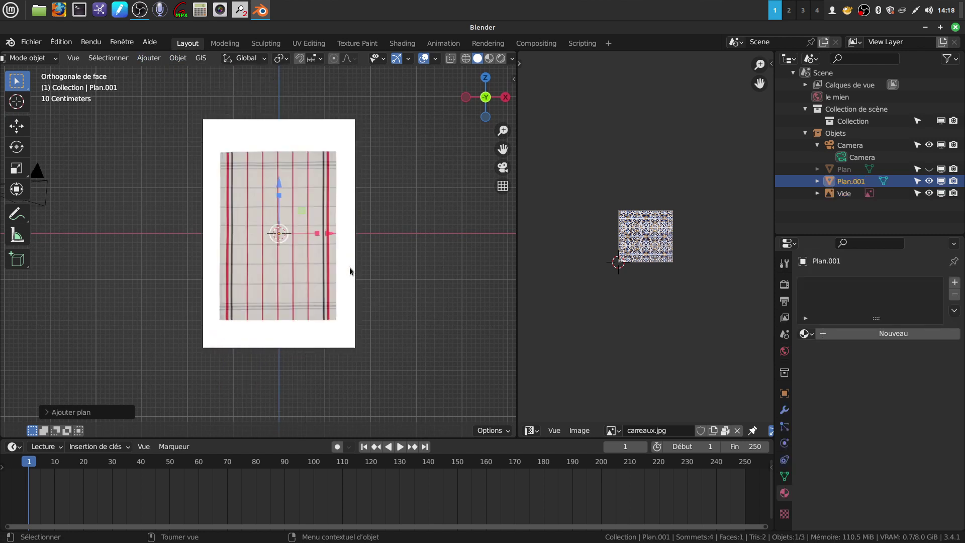
key(Tab)
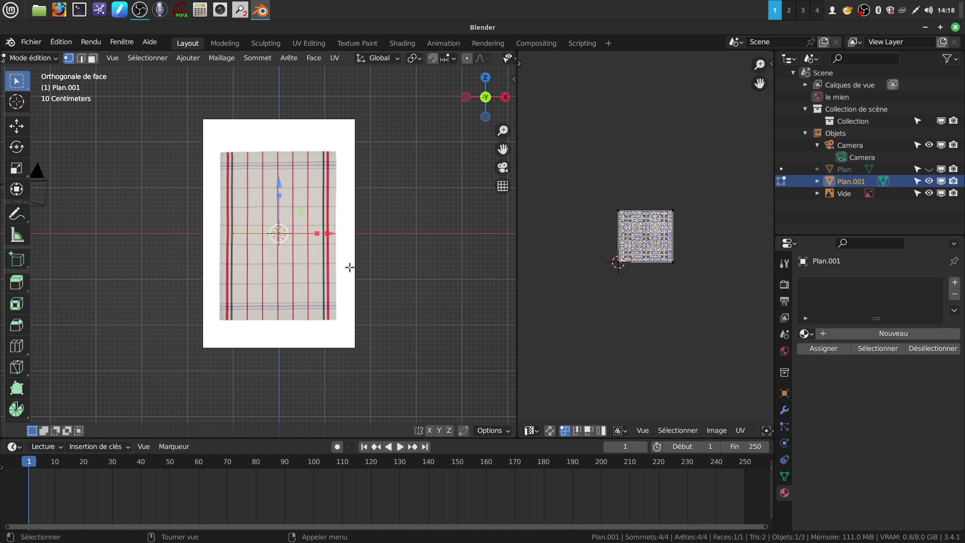
text(rx90)
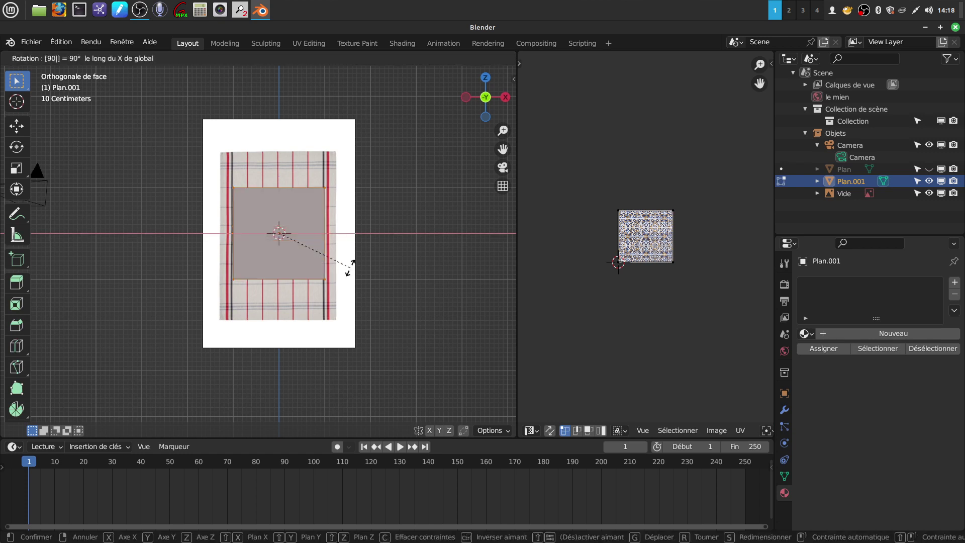
key(Return)
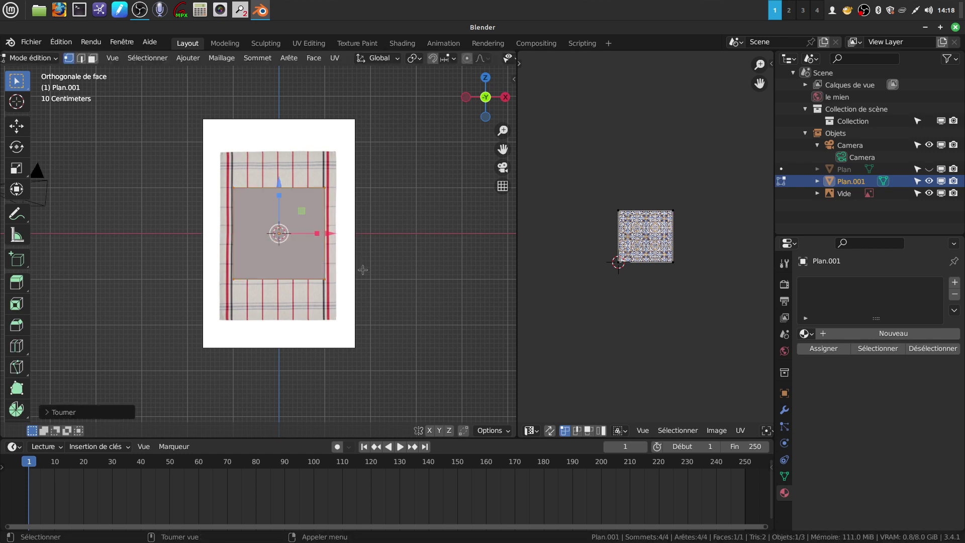
Scale the plane to the towel's width, stretch it by about 1.45 along Z, and center it over the towel in X
key(s)
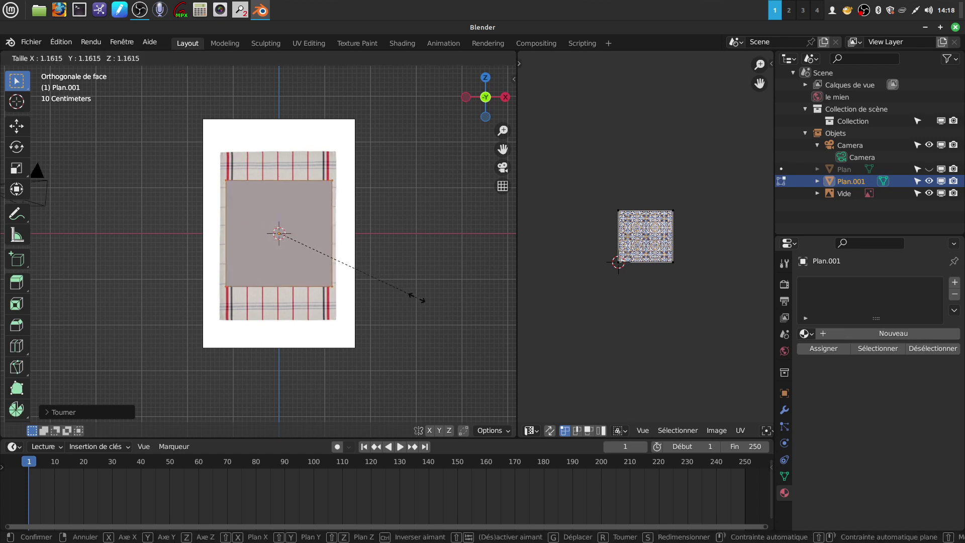
click(414, 302)
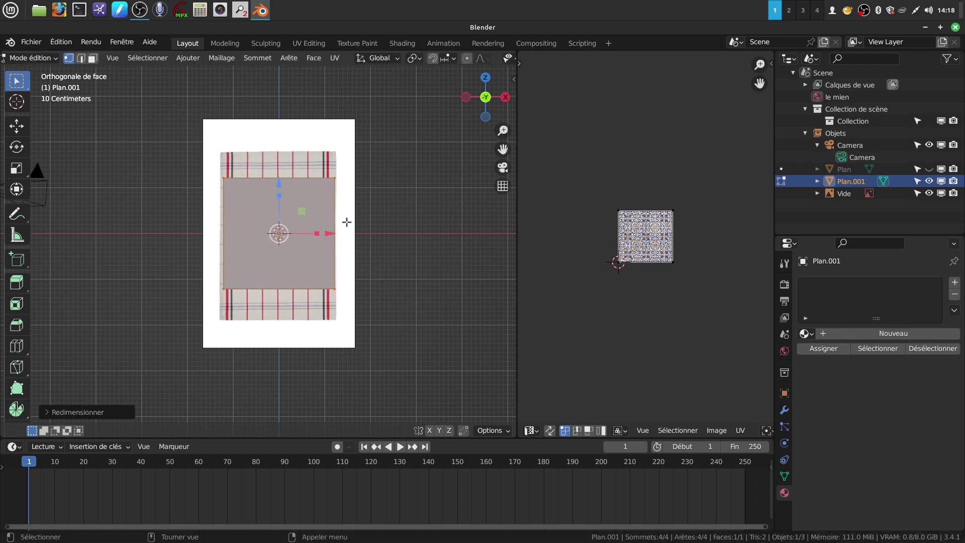
drag(330, 233, 327, 233)
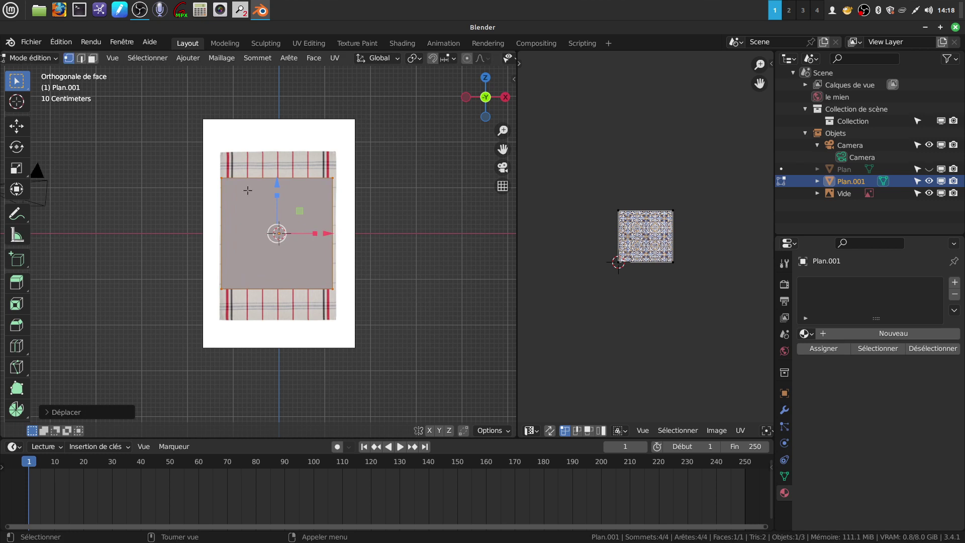
key(s)
key(z)
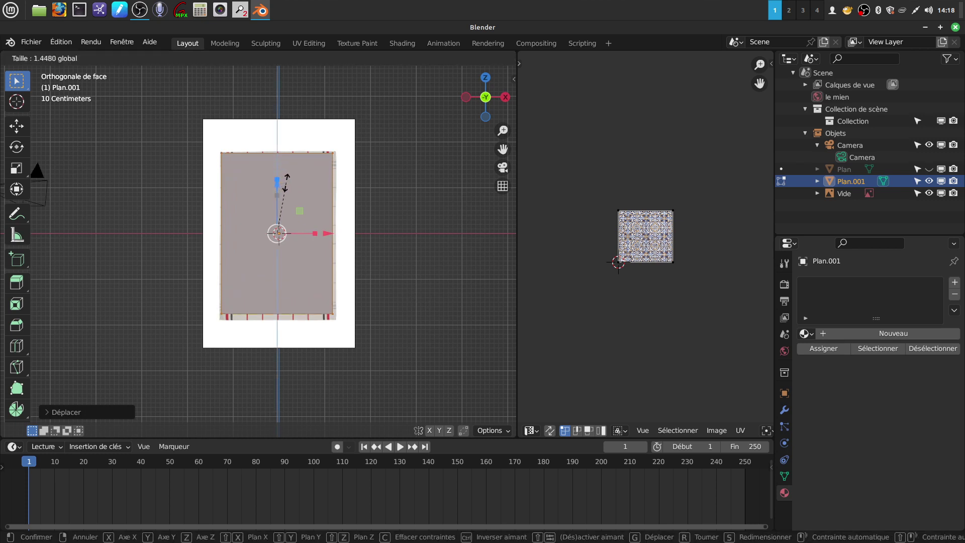
click(288, 180)
drag(332, 233, 333, 232)
Move the plane's lower and upper edges along Z to match the towel's ends, and deselect all vertices
drag(215, 304, 346, 335)
drag(281, 267, 280, 272)
drag(211, 145, 338, 163)
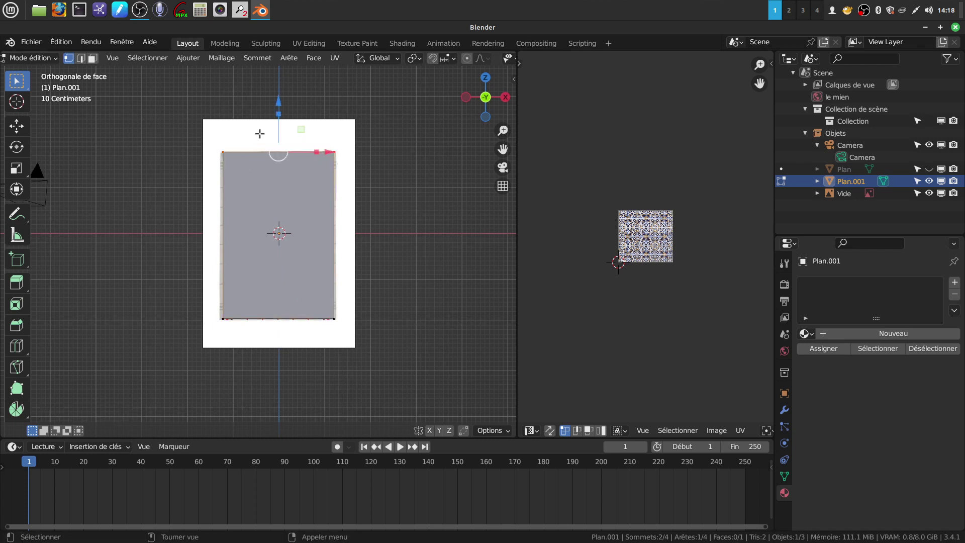
drag(277, 103, 277, 106)
key(Tab)
key(Tab)
key(alt+a)
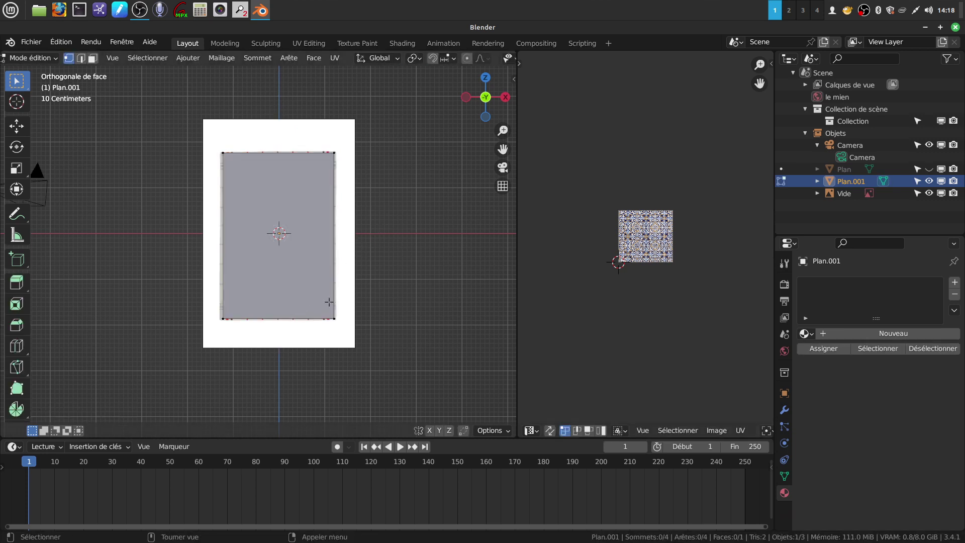
Return to Object Mode and delete the towel reference image
key(Tab)
click(349, 304)
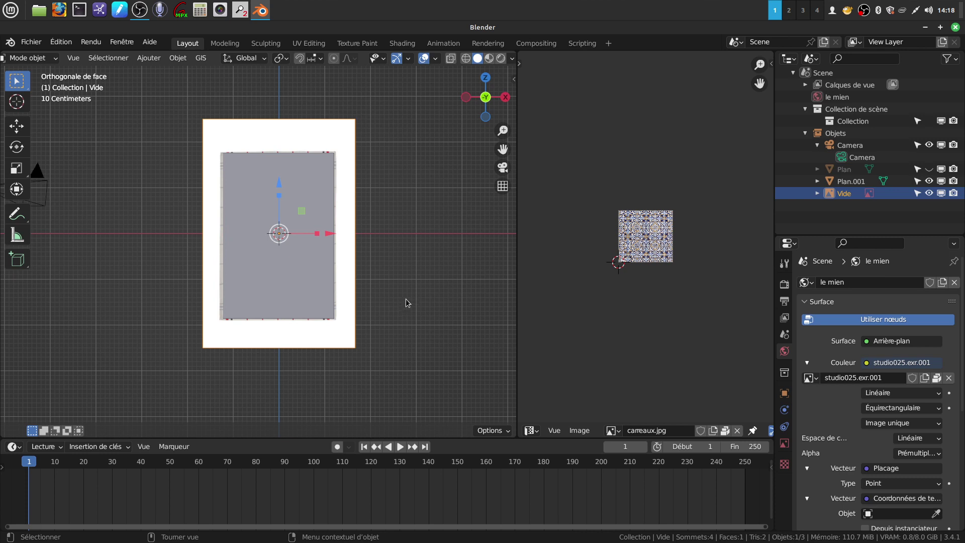
key(x)
click(406, 296)
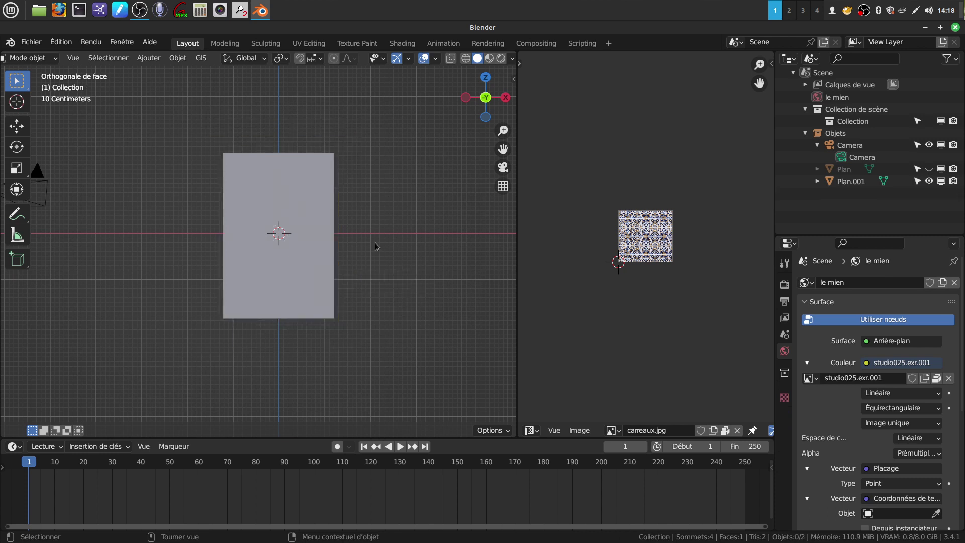
Create a new material on the towel plane and connect an Image Texture to its base color
click(313, 236)
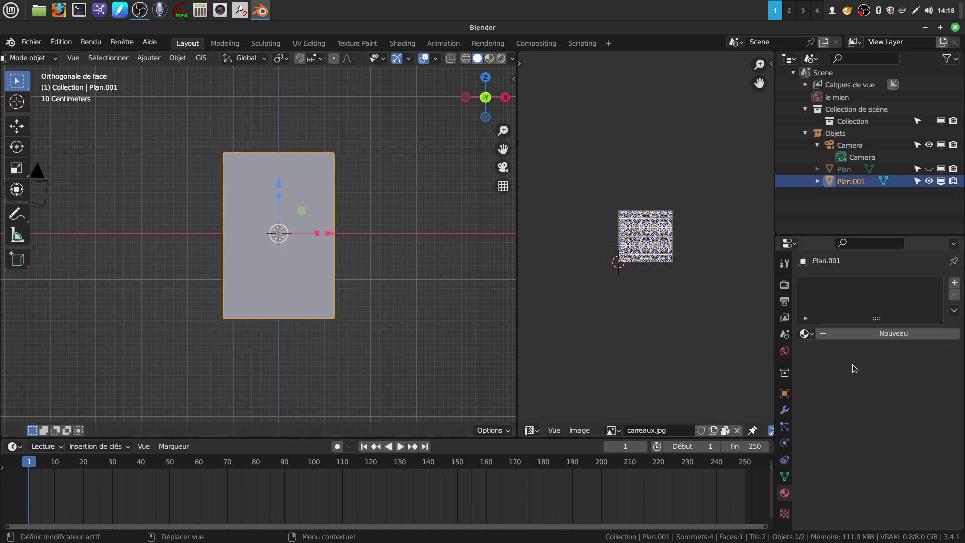
click(876, 334)
scroll(865, 401, down, 3)
click(867, 399)
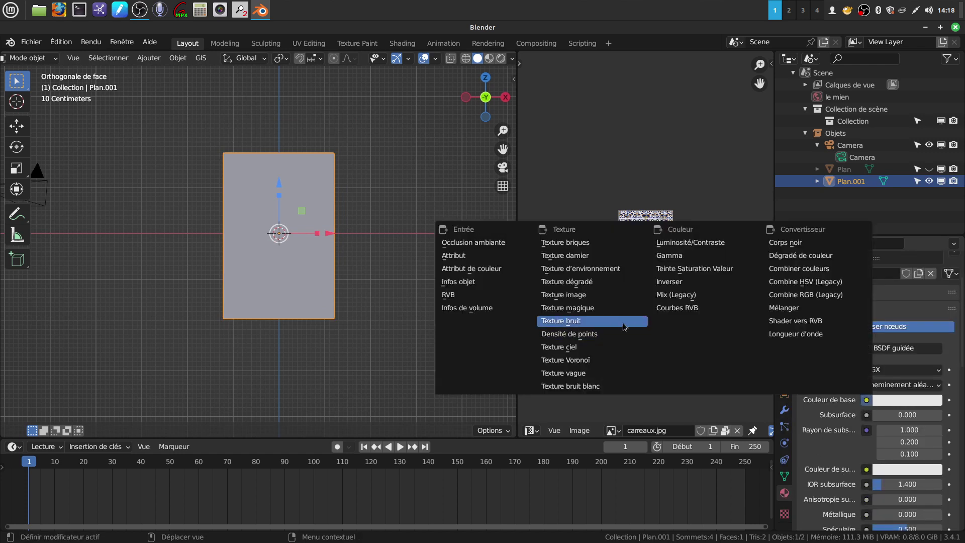
click(606, 297)
scroll(834, 425, down, 5)
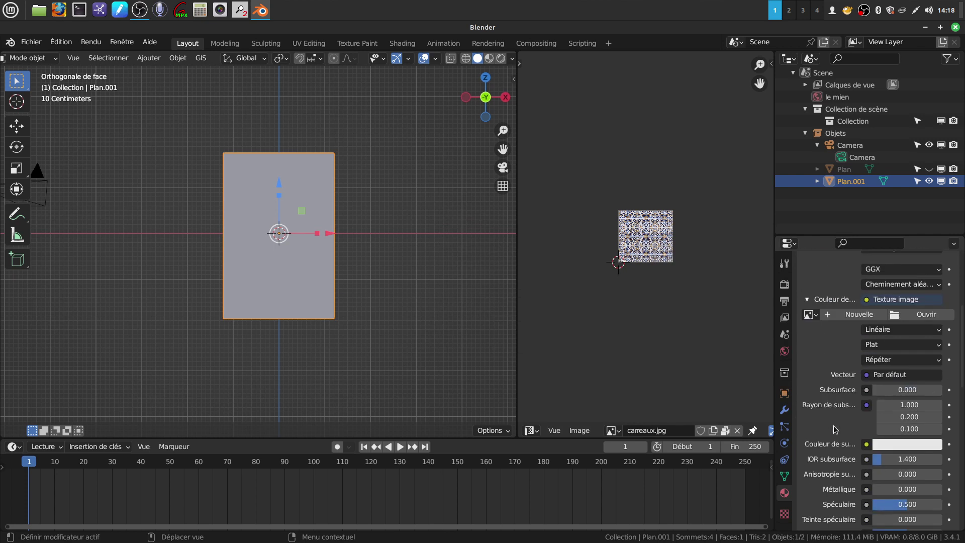
Lower the towel material's specular value to 0.093
drag(910, 423, 881, 424)
scroll(835, 316, up, 4)
scroll(834, 316, up, 1)
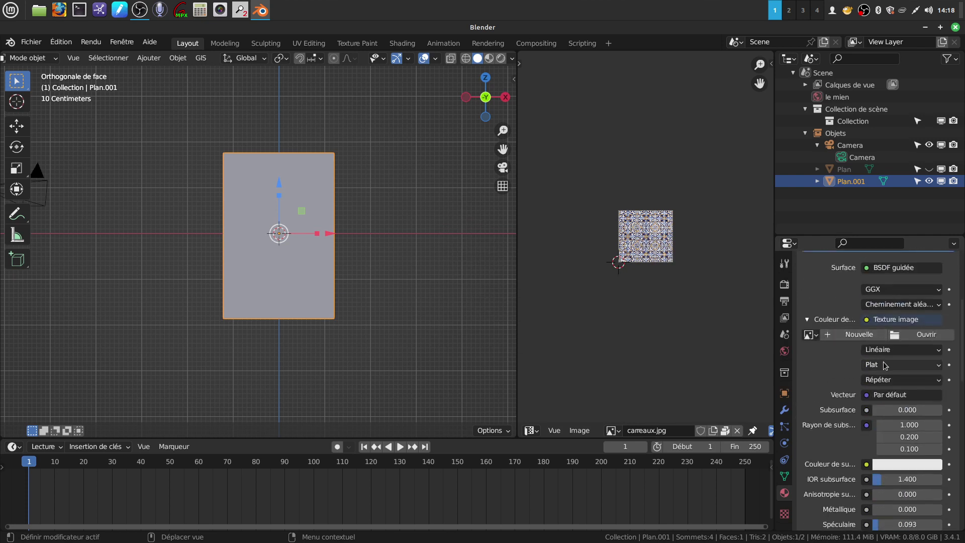
Assign the already loaded torchon.png to the towel material's image texture
click(896, 336)
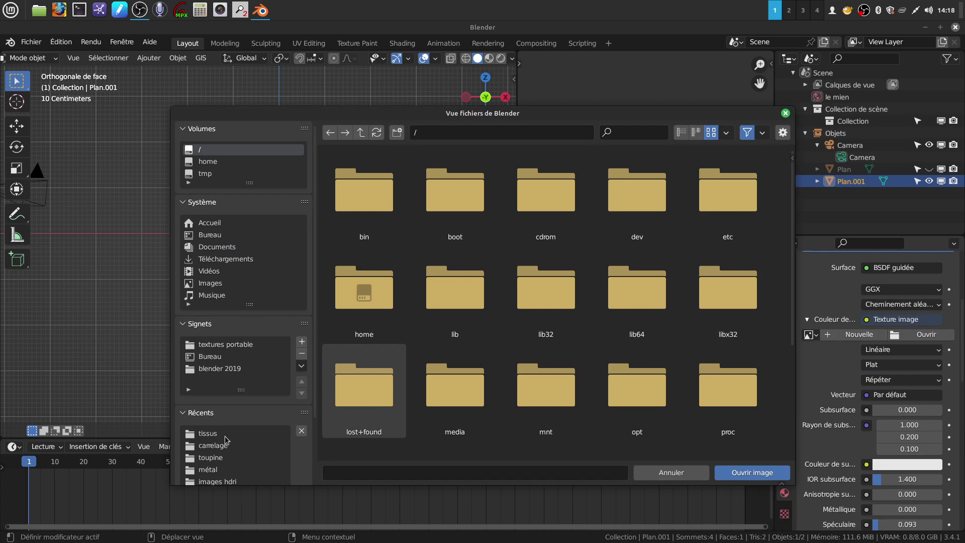
click(689, 474)
click(811, 335)
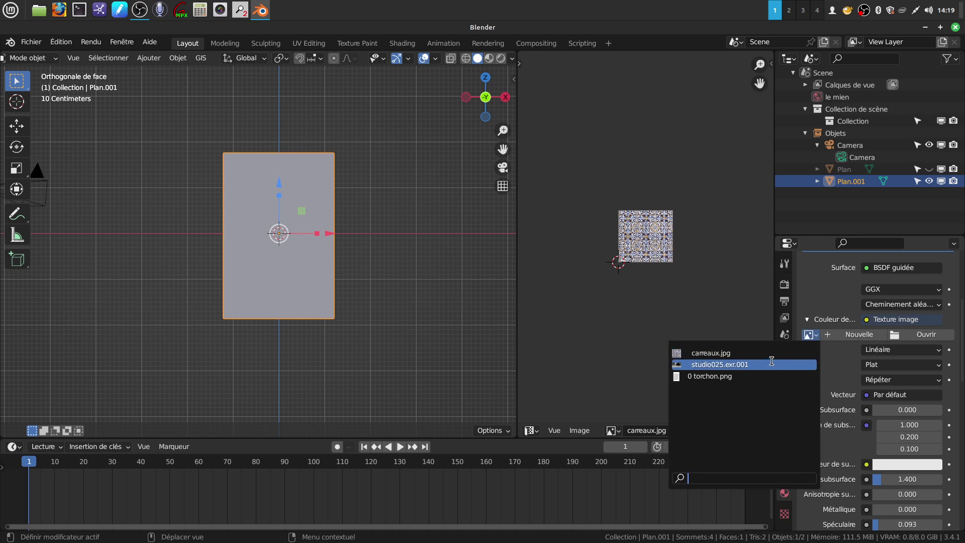
click(777, 377)
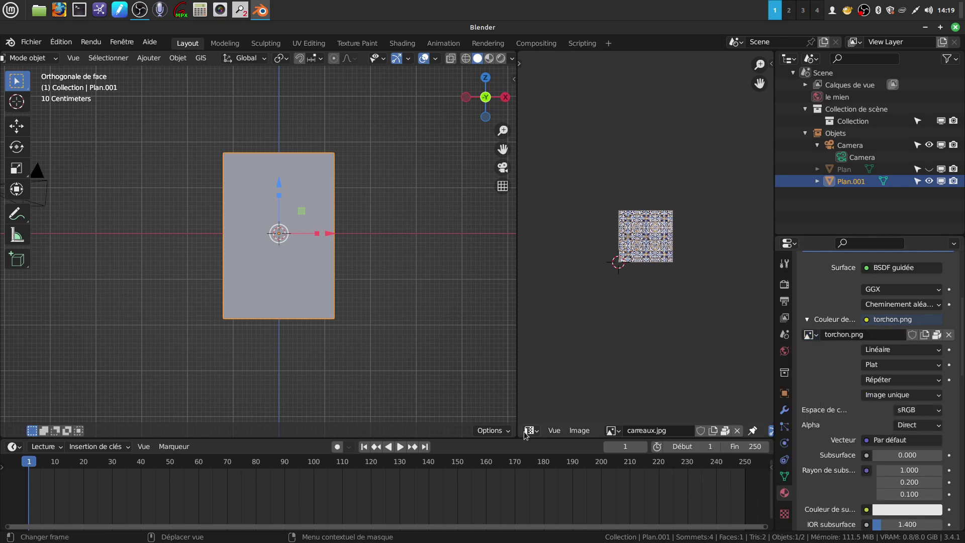
Enlarge the image area, switch it to the UV Editor and display torchon.png in it
drag(517, 273, 397, 247)
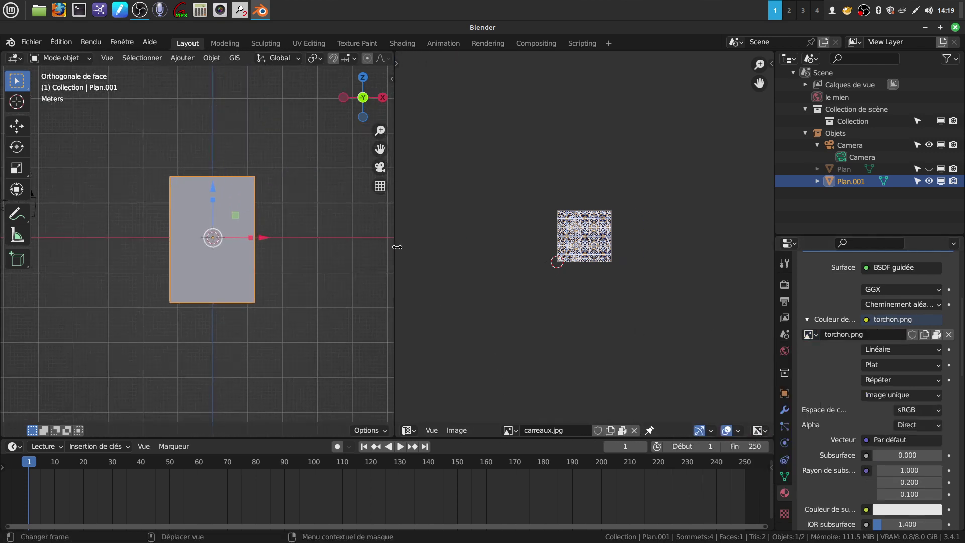
click(410, 431)
click(460, 339)
click(514, 433)
click(555, 333)
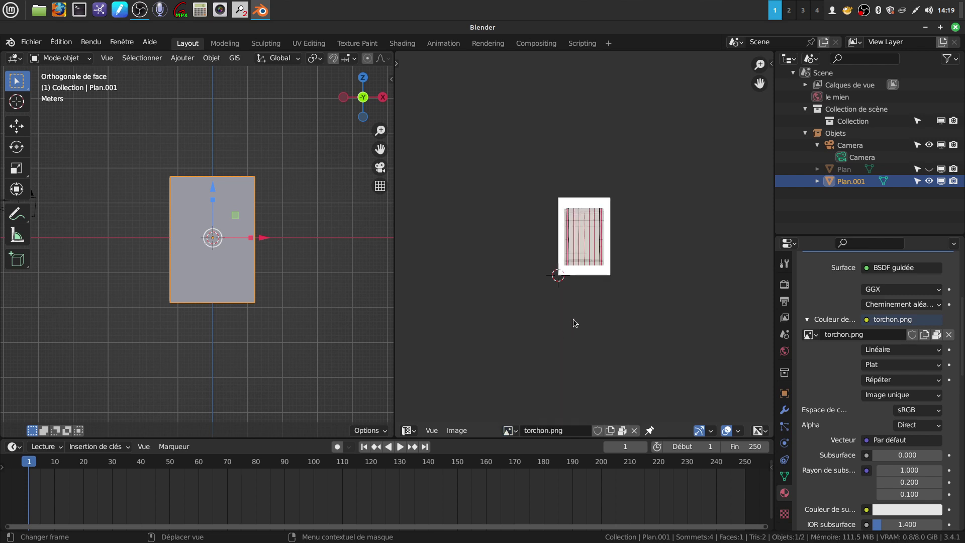
scroll(604, 327, up, 5)
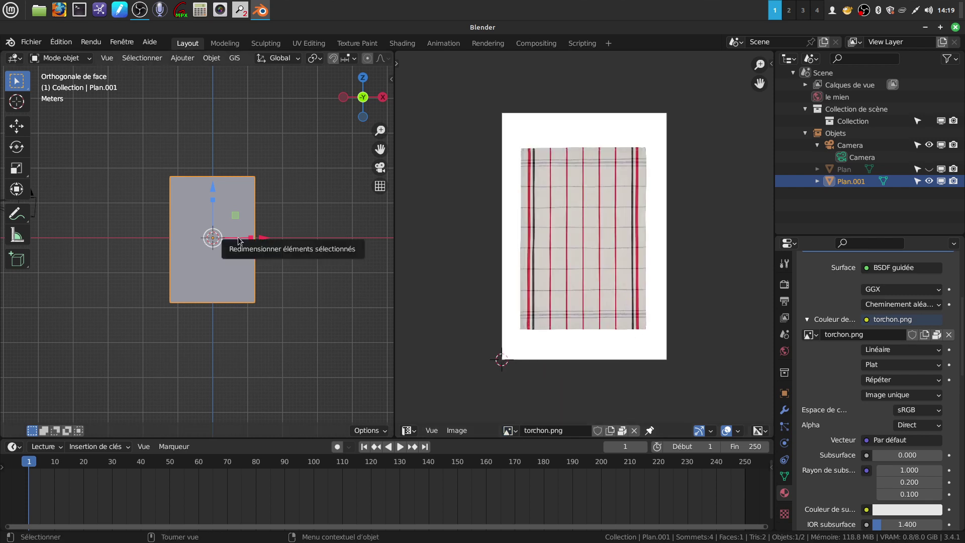
Enter Edit Mode on the towel plane, select all of it and unwrap it with Project from View
key(Tab)
key(a)
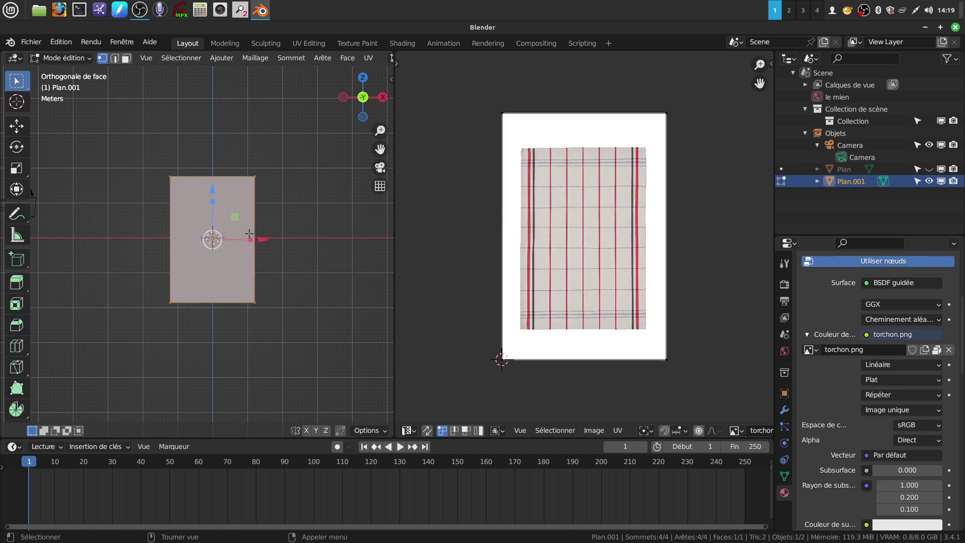
key(u)
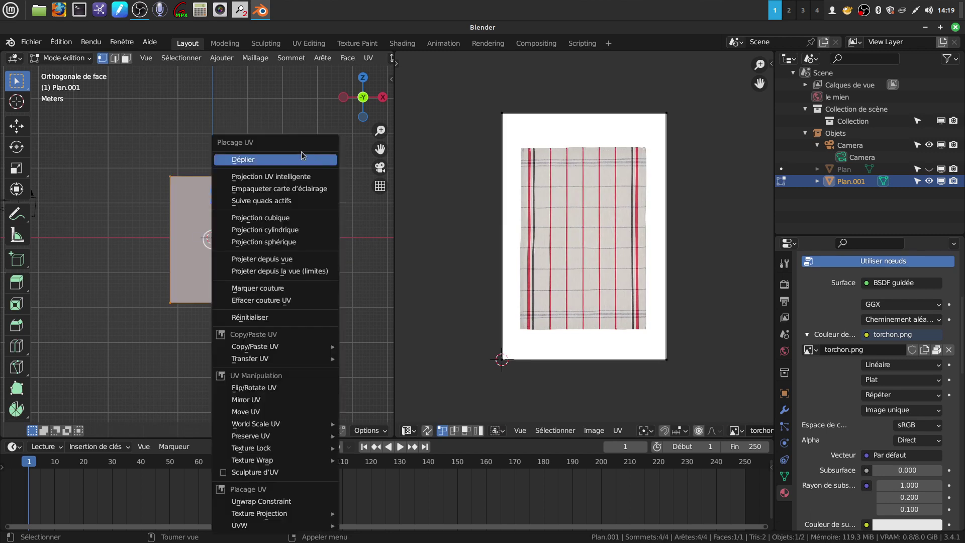
click(305, 263)
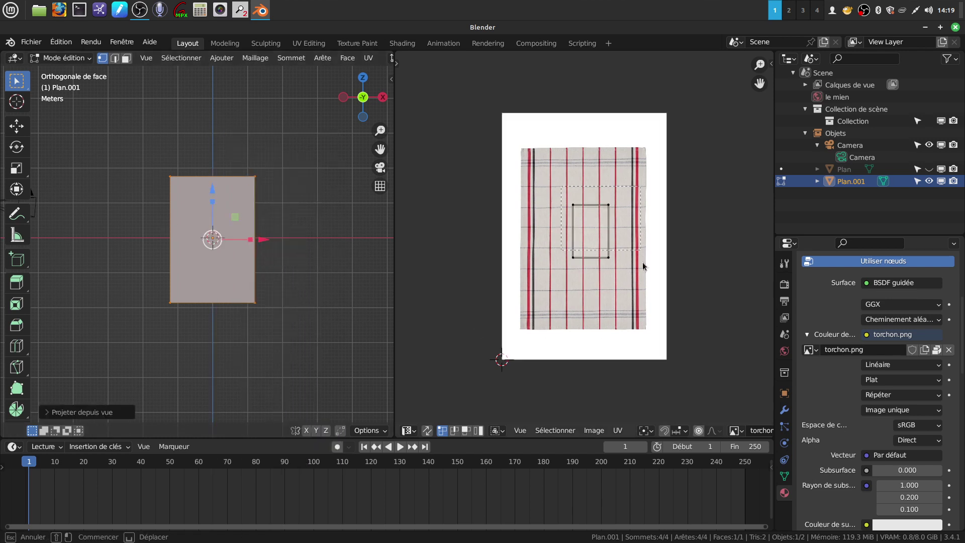
Select the whole UV island and scale it about 3 times until its upper and right-hand edges meet the towel's borders
drag(552, 186, 638, 306)
key(s)
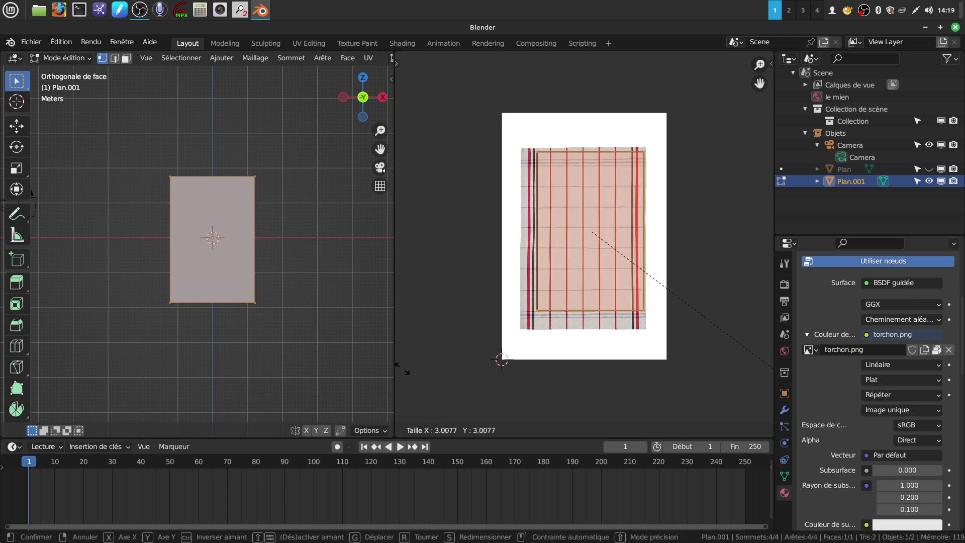
click(406, 372)
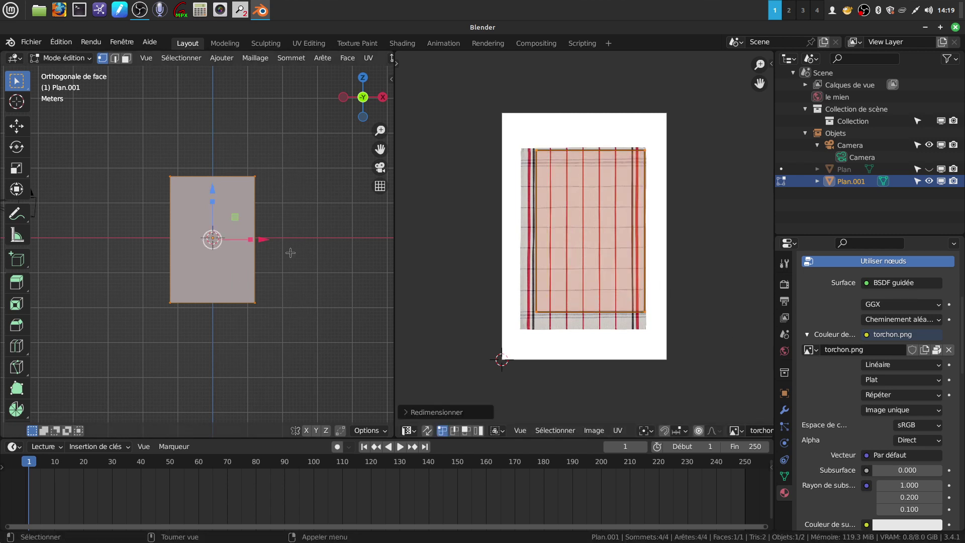
Move the UV island's left-hand edge along X onto the left-hand border of the towel image
key(b)
drag(561, 196, 559, 324)
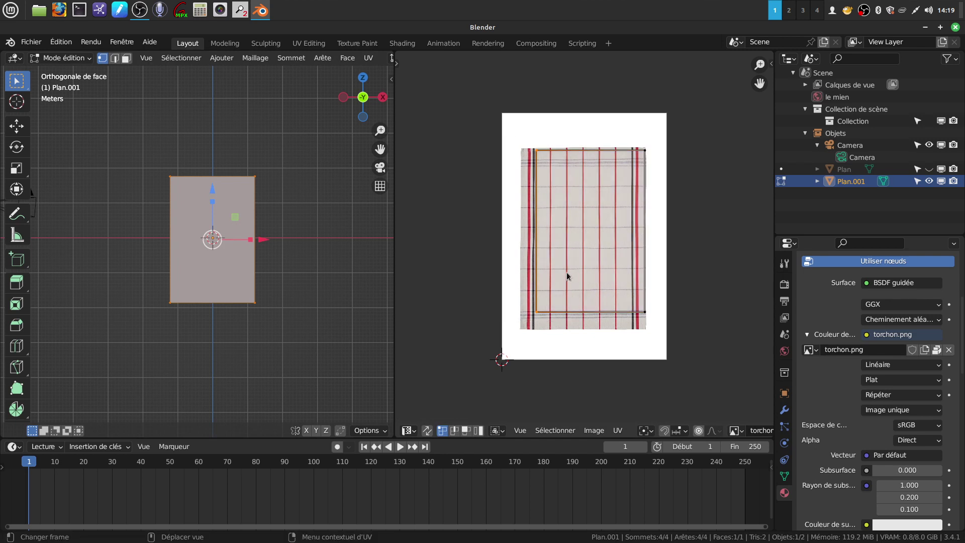
key(g)
key(x)
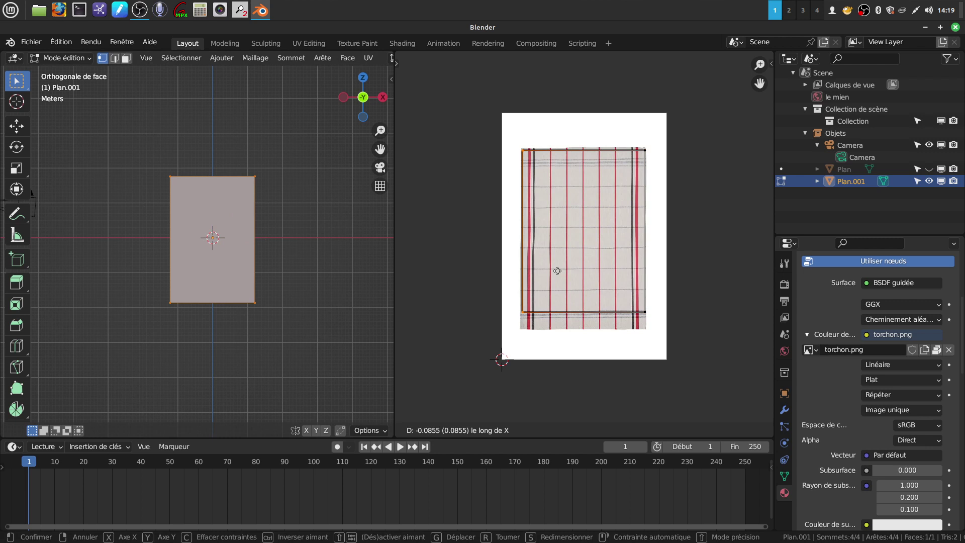
click(557, 270)
Move the UV island's lower edge along Y onto the lower border of the towel image
drag(508, 297, 672, 341)
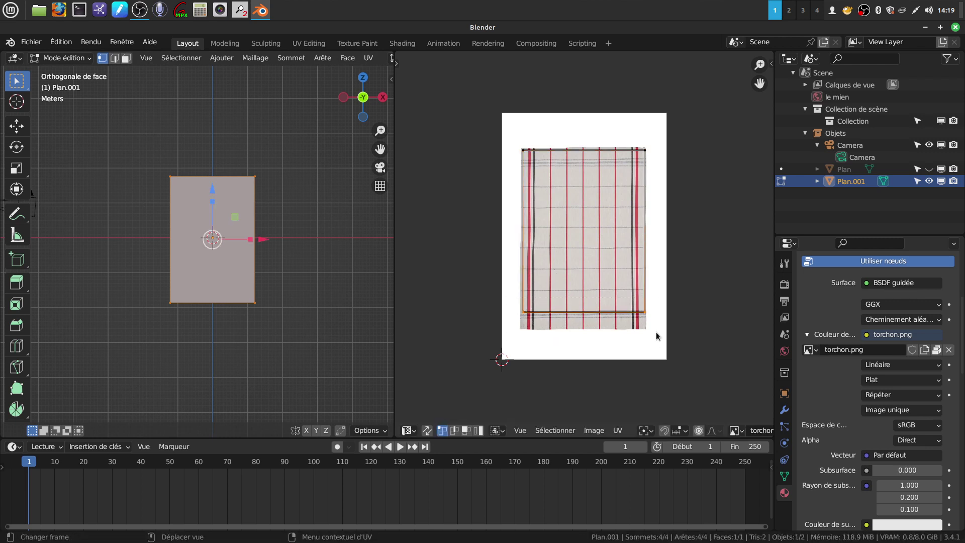
key(g)
key(y)
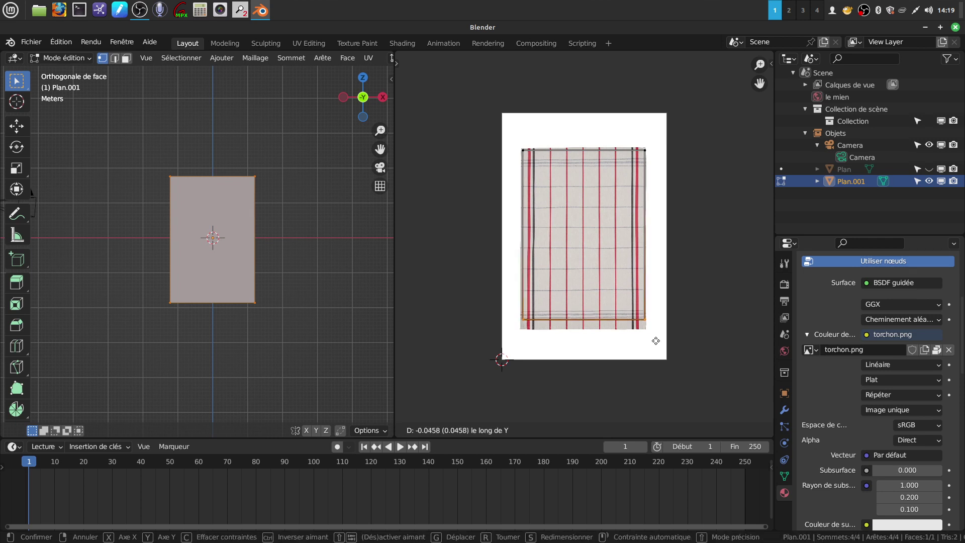
click(650, 348)
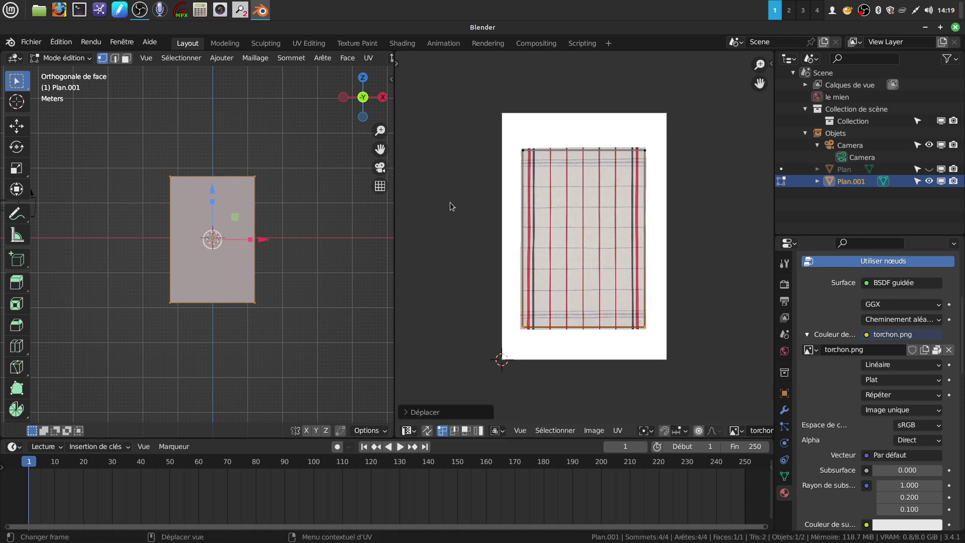
Return to Object Mode and show the textured towel in rendered viewport shading
key(Tab)
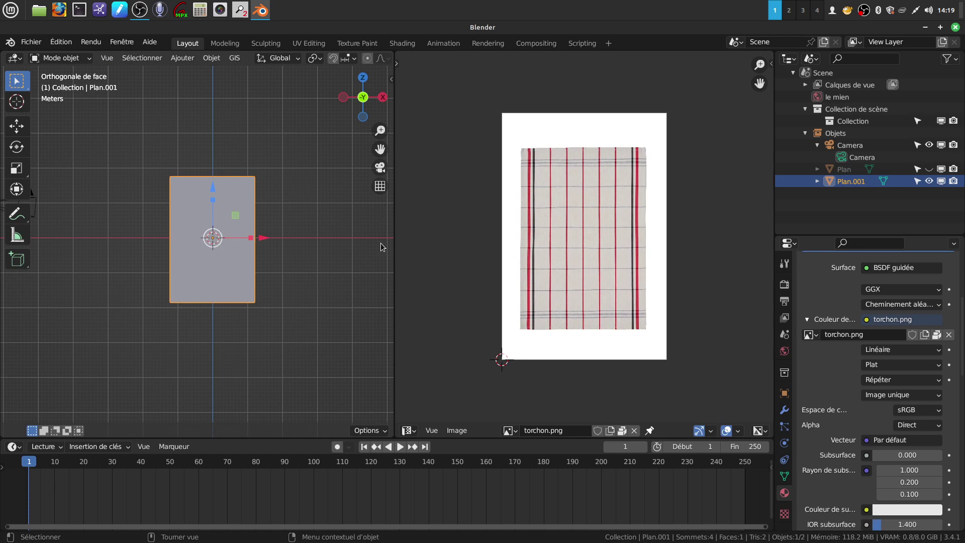
scroll(369, 60, down, 8)
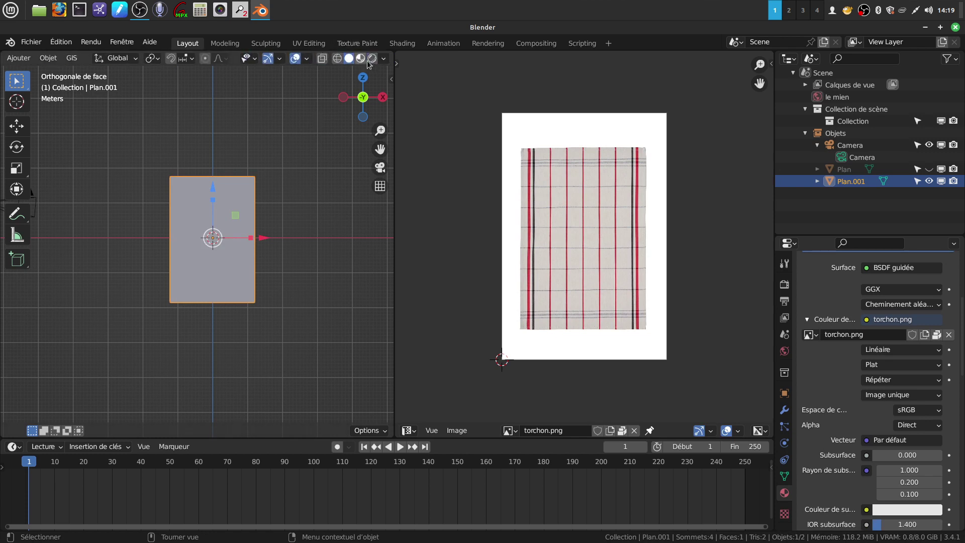
click(372, 59)
Close the UV Editor by joining its area into the 3D viewport
right_click(394, 280)
key(Escape)
right_click(396, 265)
key(Escape)
right_click(394, 236)
key(Escape)
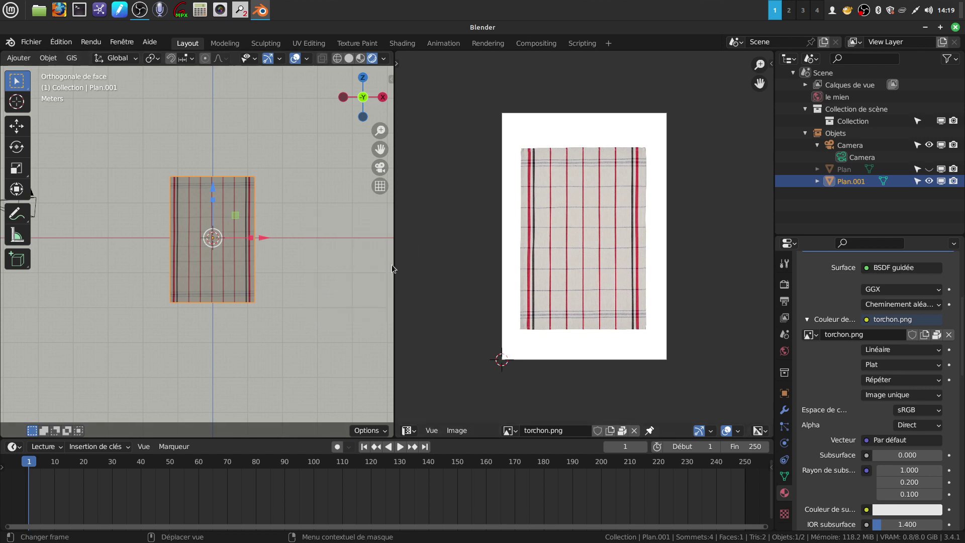
drag(392, 266, 567, 267)
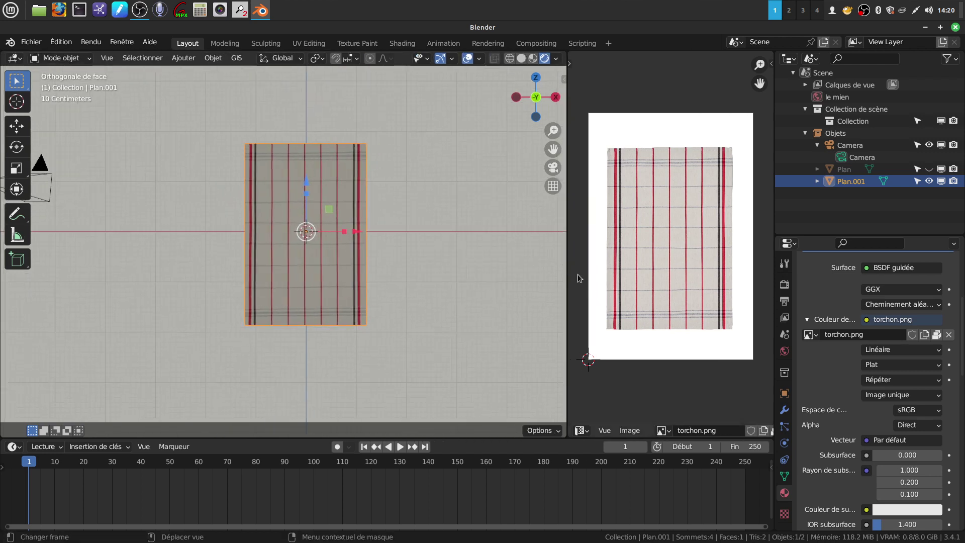
right_click(566, 276)
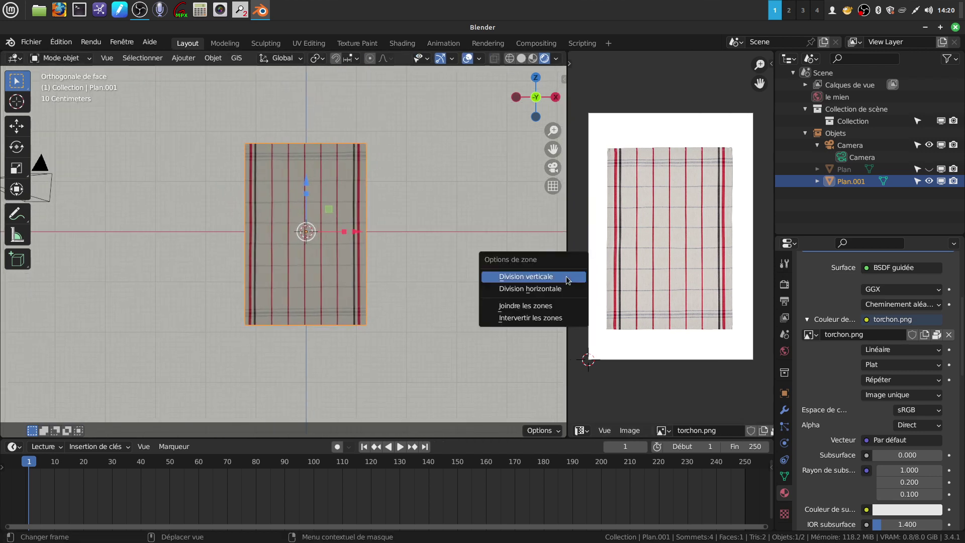
click(561, 306)
click(584, 303)
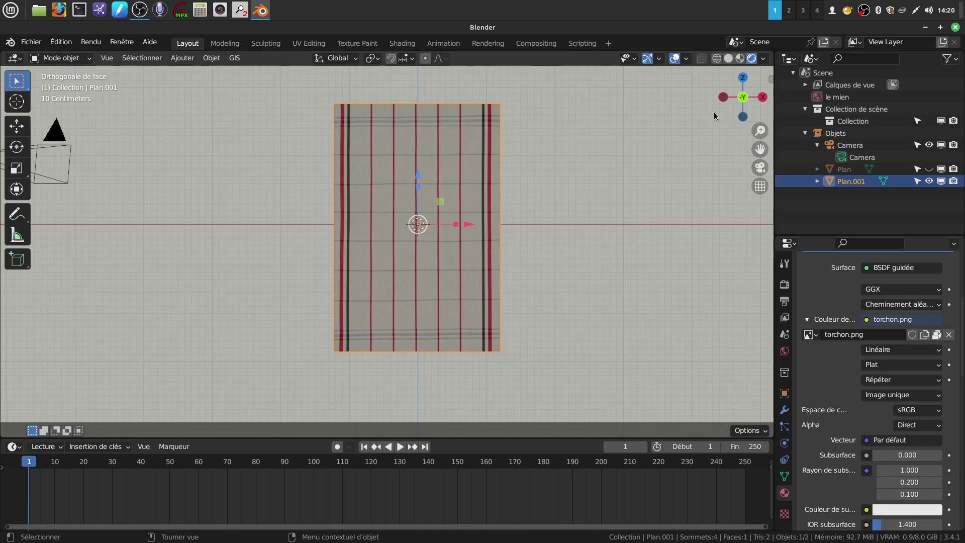
Switch the viewport to solid shading and enter Edit Mode with the whole towel plane selected
click(729, 59)
key(Tab)
mouse_move(459, 249)
middle_down()
mouse_move(468, 248)
mouse_move(443, 250)
mouse_move(477, 252)
mouse_move(403, 261)
mouse_move(423, 256)
middle_up()
key(a)
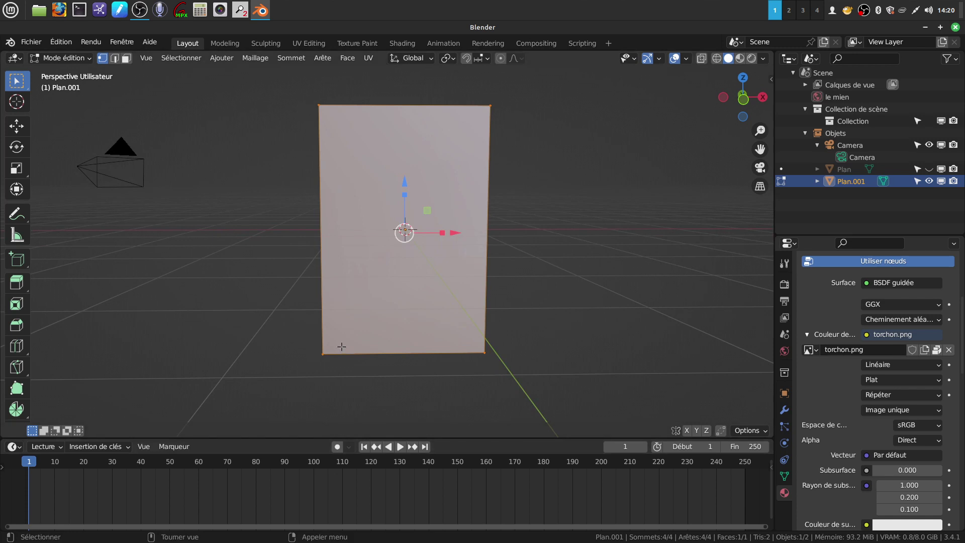
Add one horizontal loop cut exactly across the middle of the towel plane
middle_drag(350, 318, 355, 319)
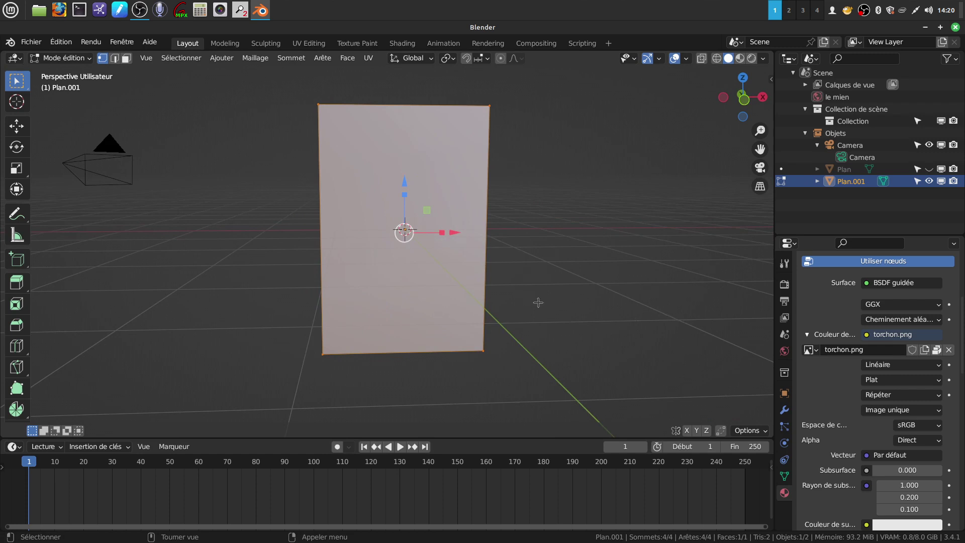
mouse_move(438, 315)
middle_down()
mouse_move(418, 319)
mouse_move(437, 313)
middle_up()
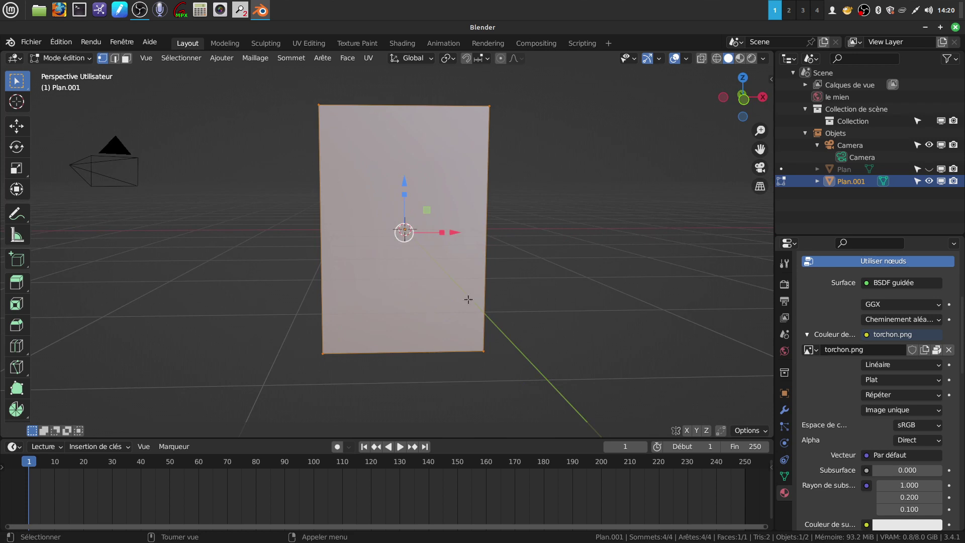
scroll(375, 274, down, 3)
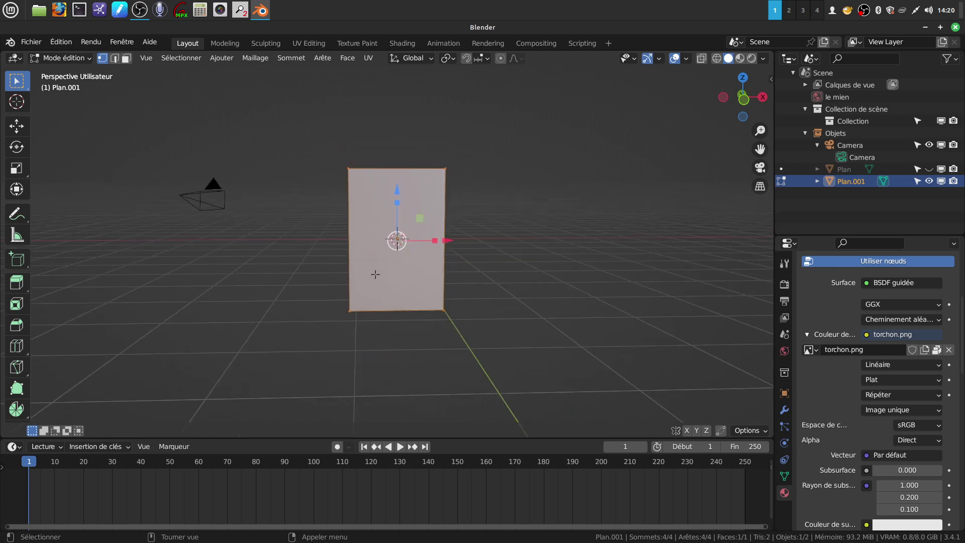
scroll(395, 267, up, 1)
scroll(392, 269, up, 1)
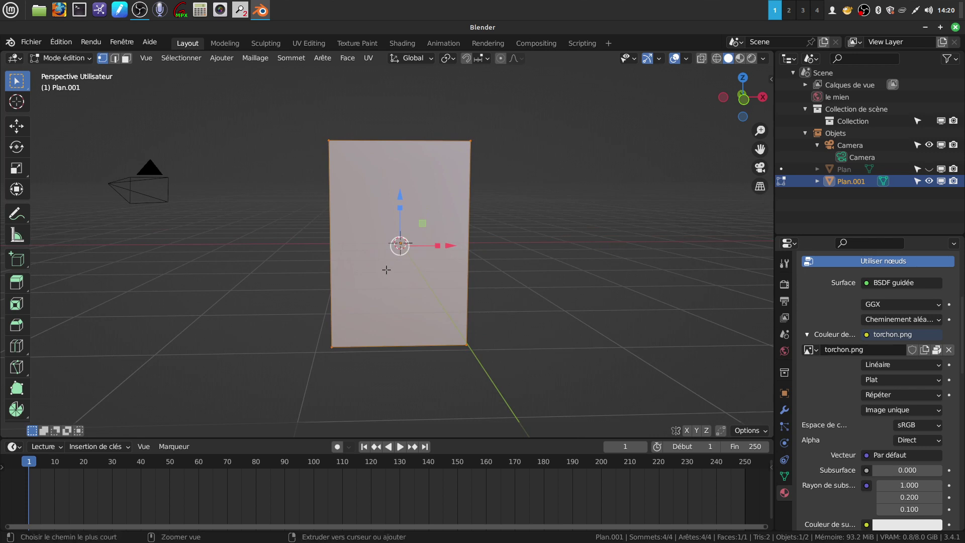
key(ctrl)
key(ctrl+r)
click(342, 231)
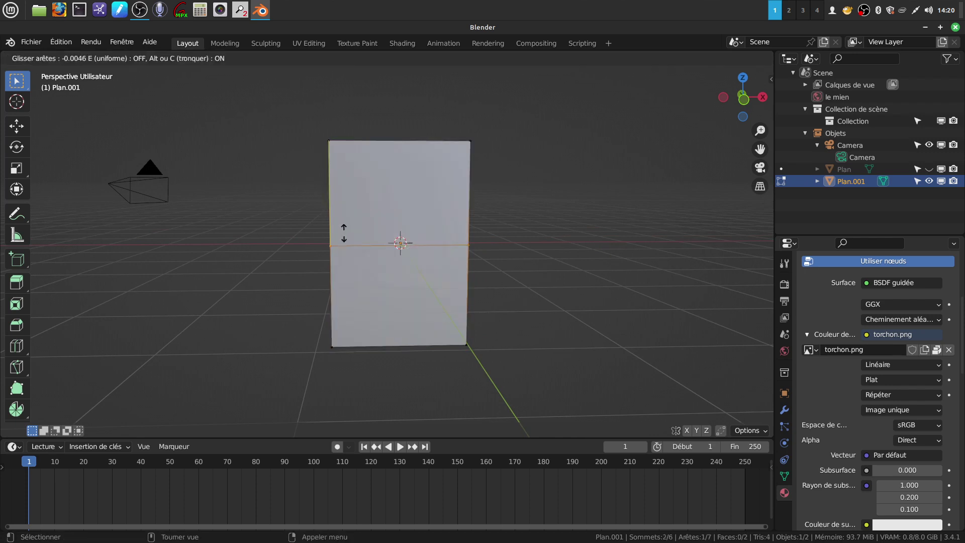
right_click(347, 229)
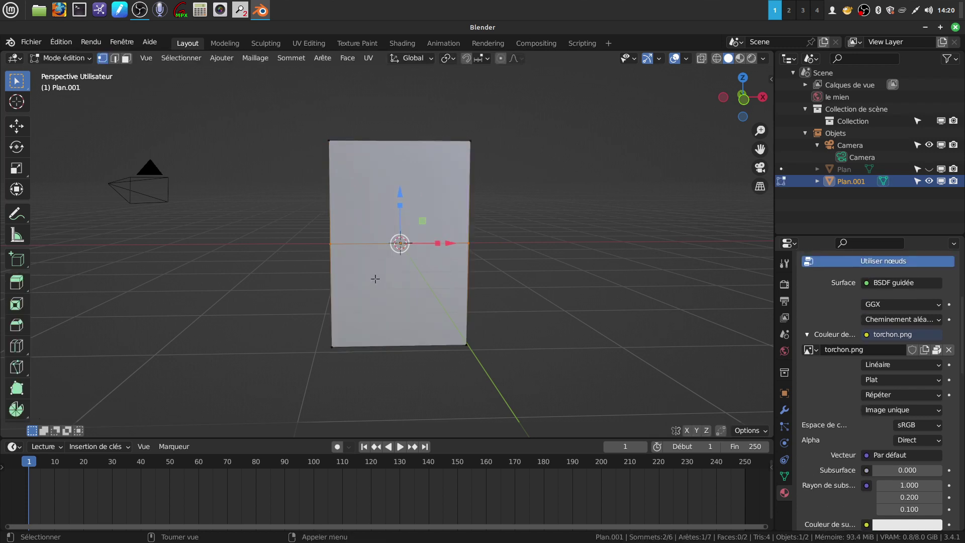
Subdivide the whole towel plane with 30 cuts and return to Object Mode
key(a)
right_click(375, 283)
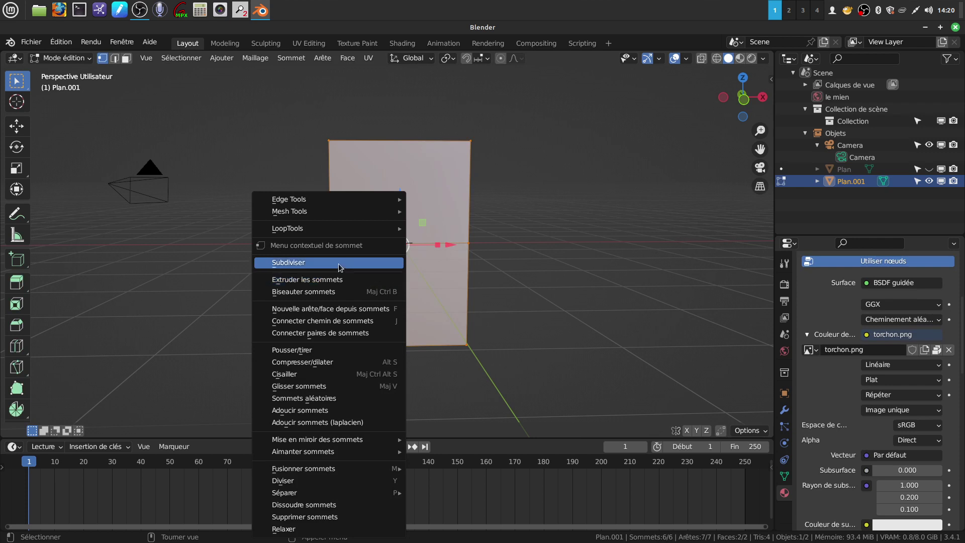
click(339, 263)
click(57, 414)
click(166, 330)
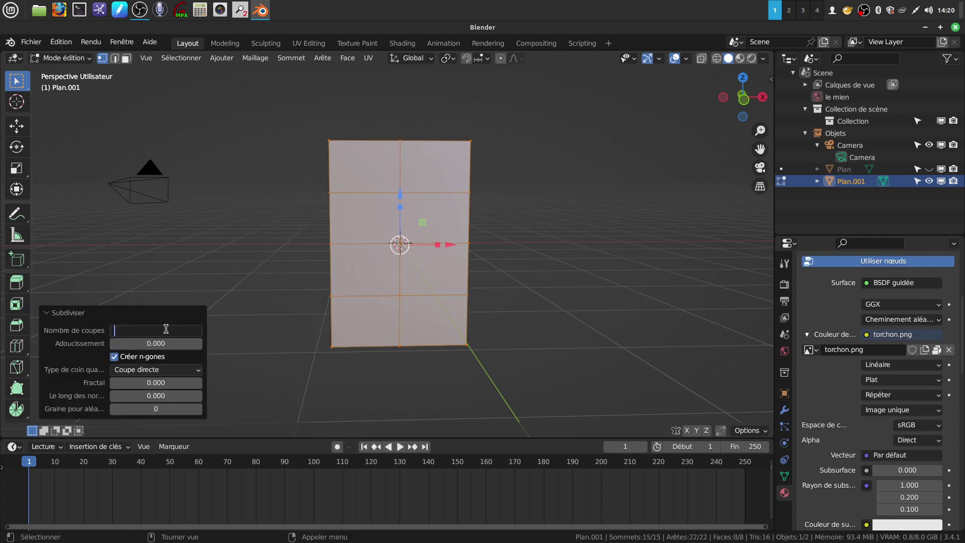
text(30)
key(Return)
scroll(296, 312, up, 3)
scroll(296, 310, down, 4)
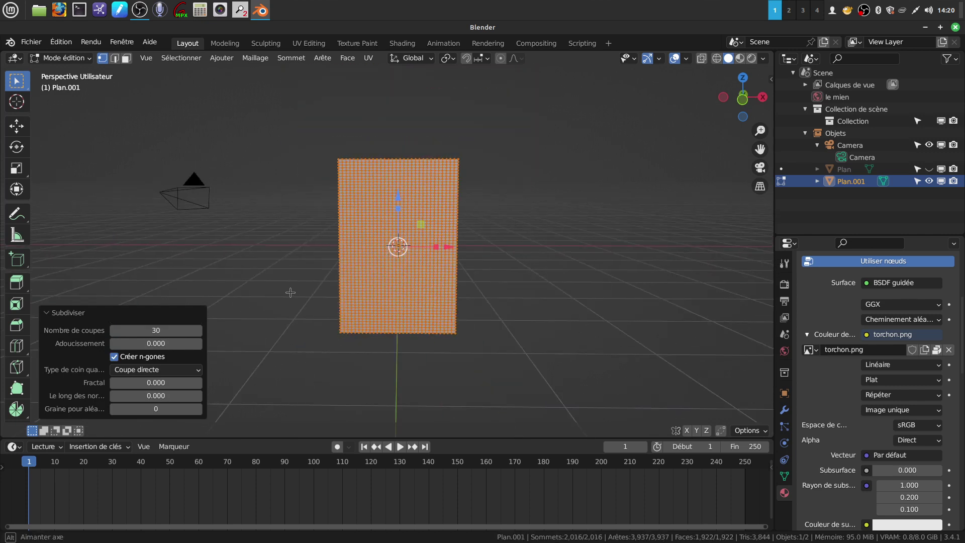
scroll(438, 355, up, 2)
scroll(439, 355, up, 1)
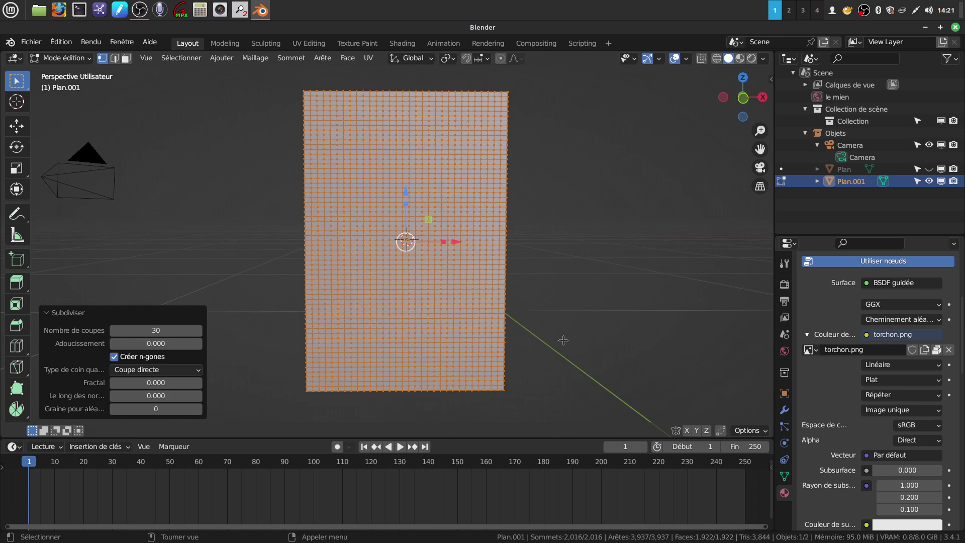
scroll(435, 264, down, 1)
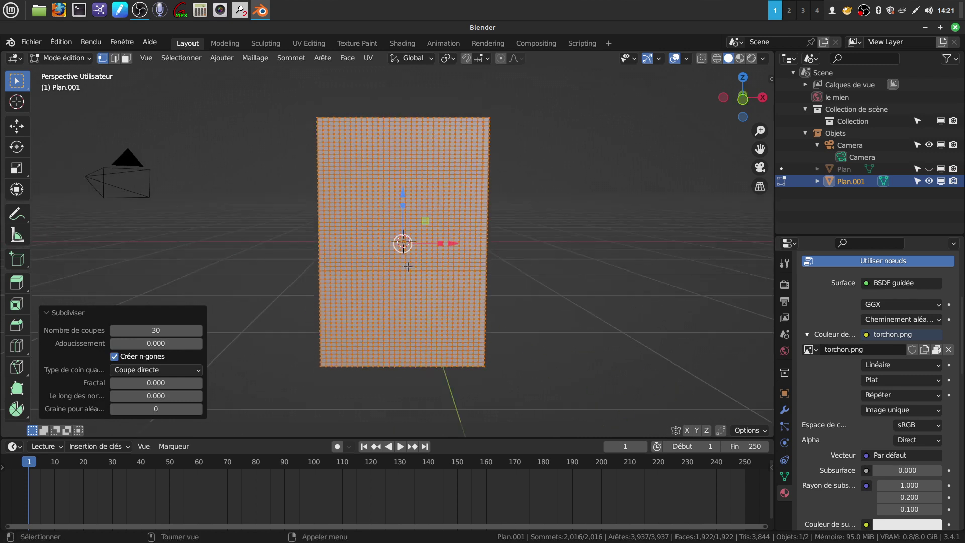
key(Tab)
scroll(411, 287, down, 1)
shift+middle_drag(424, 257, 397, 267)
scroll(394, 264, down, 2)
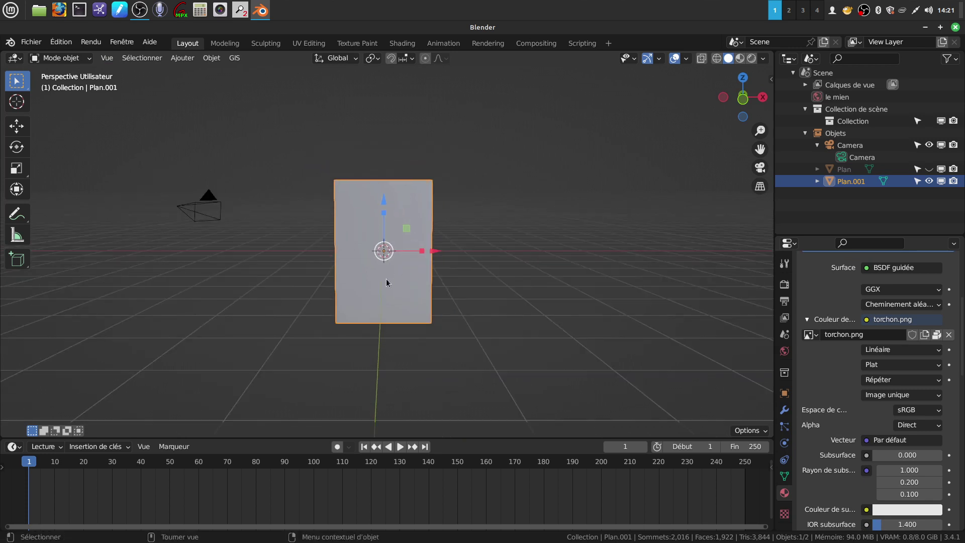
scroll(386, 279, up, 1)
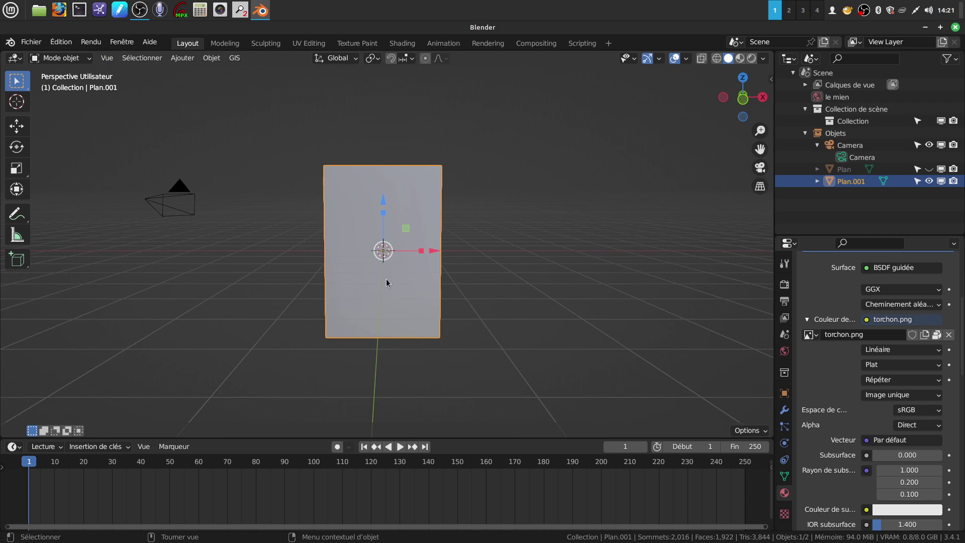
scroll(386, 283, down, 2)
mouse_move(387, 282)
shift+middle_down()
mouse_move(400, 279)
mouse_move(394, 286)
shift+middle_up()
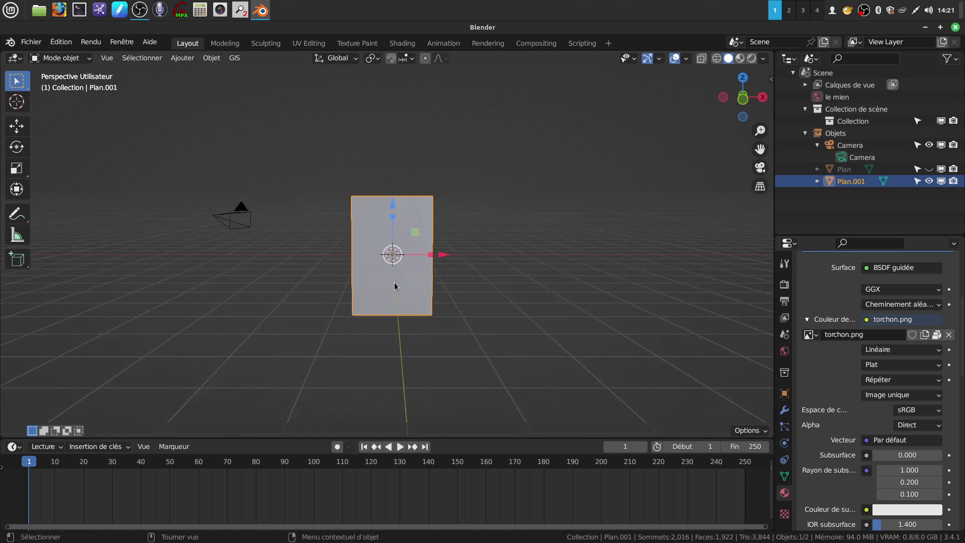
scroll(394, 286, up, 1)
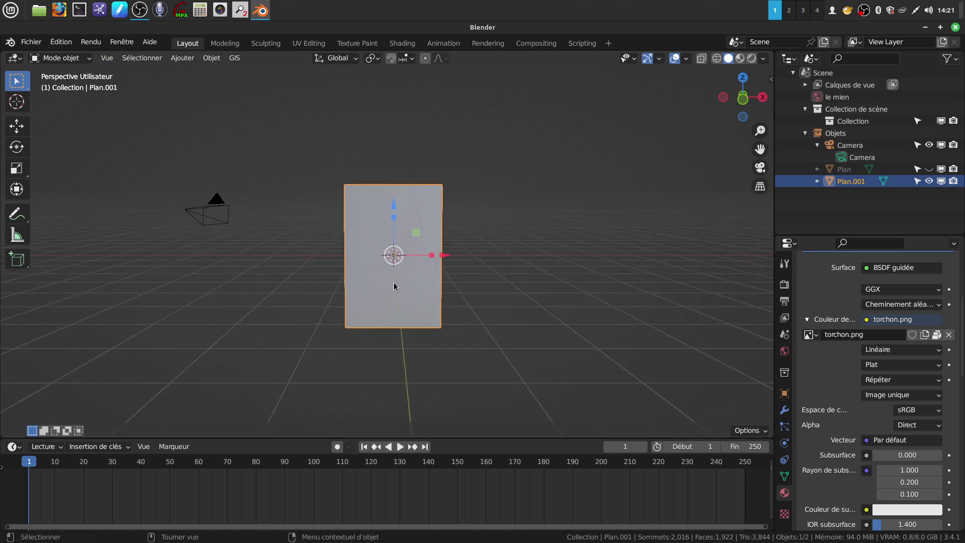
In front view, rotate the towel's whole mesh about -61.8° in Edit Mode and clear the selection
key(KP_1)
key(Tab)
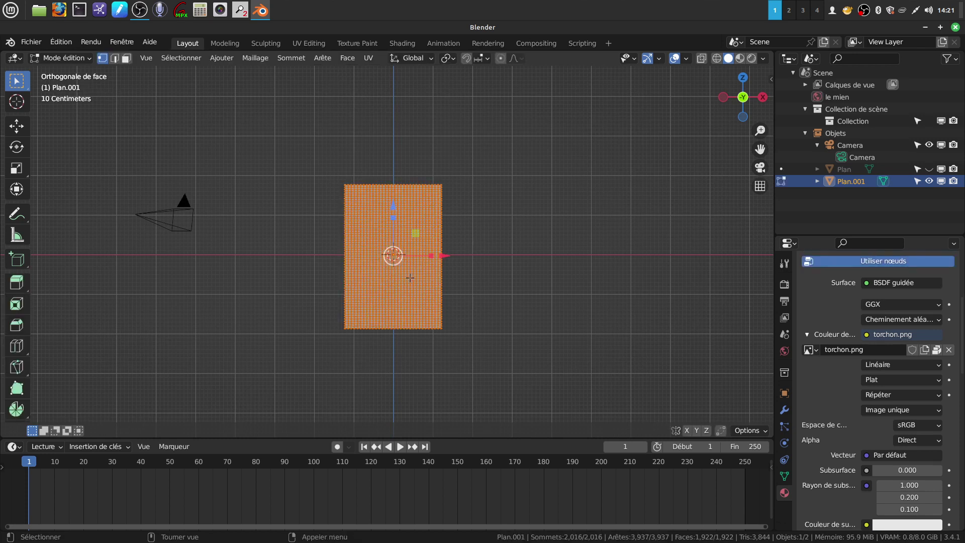
key(r)
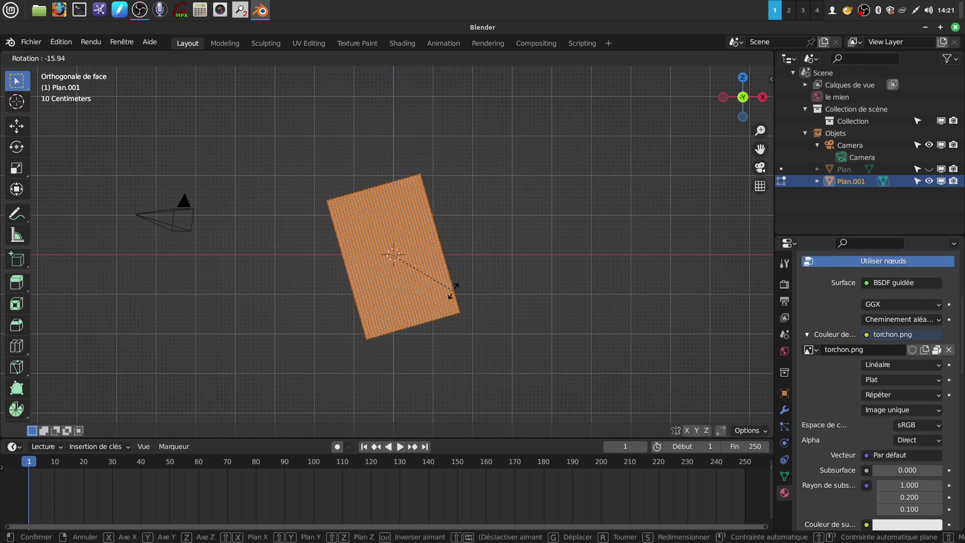
click(449, 247)
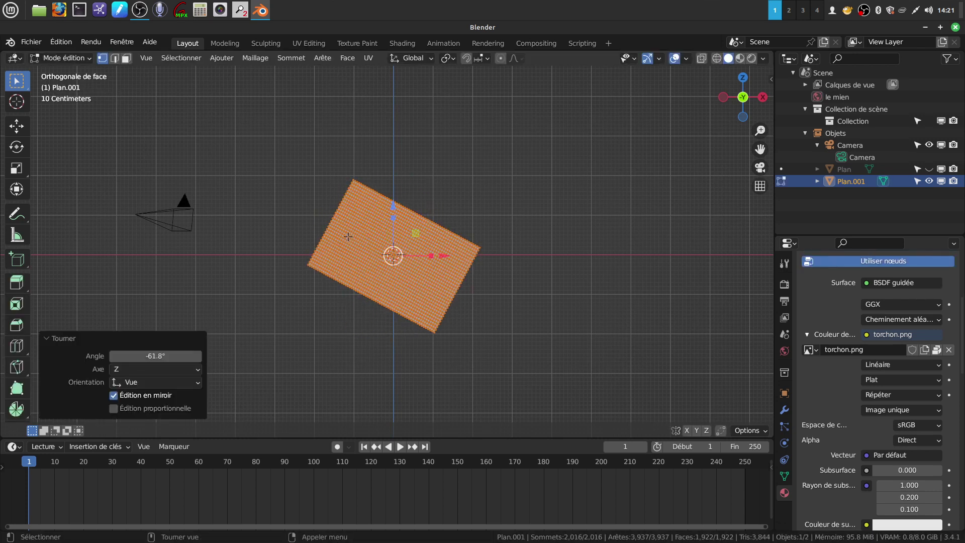
key(alt+a)
scroll(291, 217, up, 2)
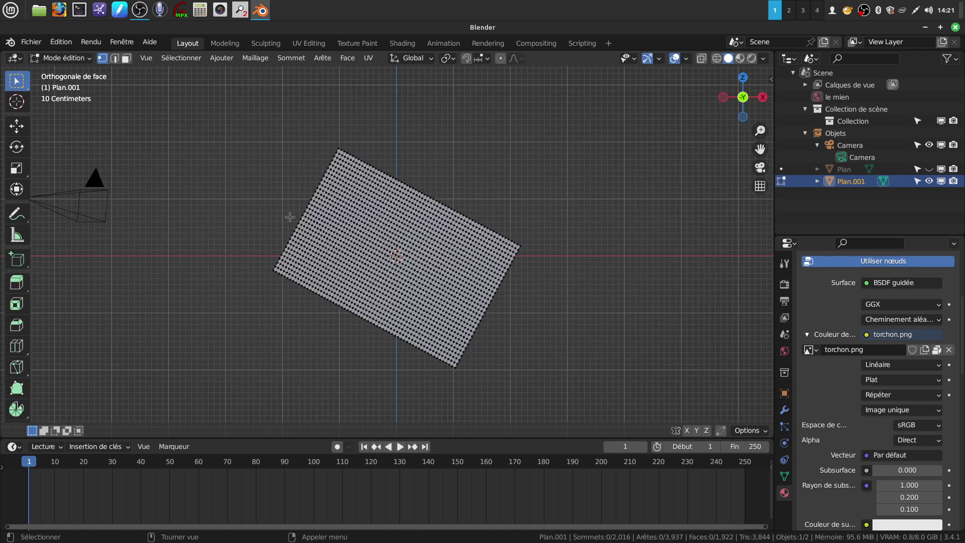
key(c)
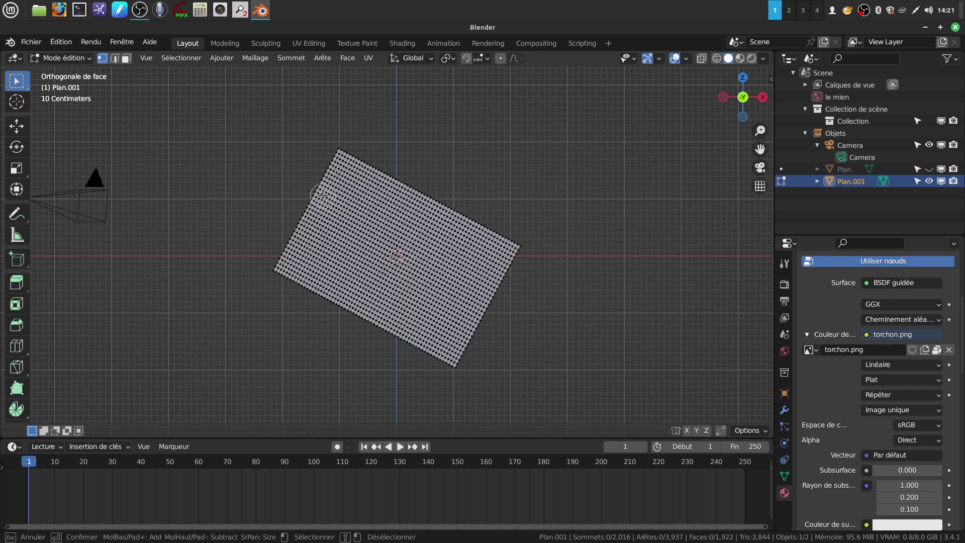
click(320, 186)
right_click(312, 190)
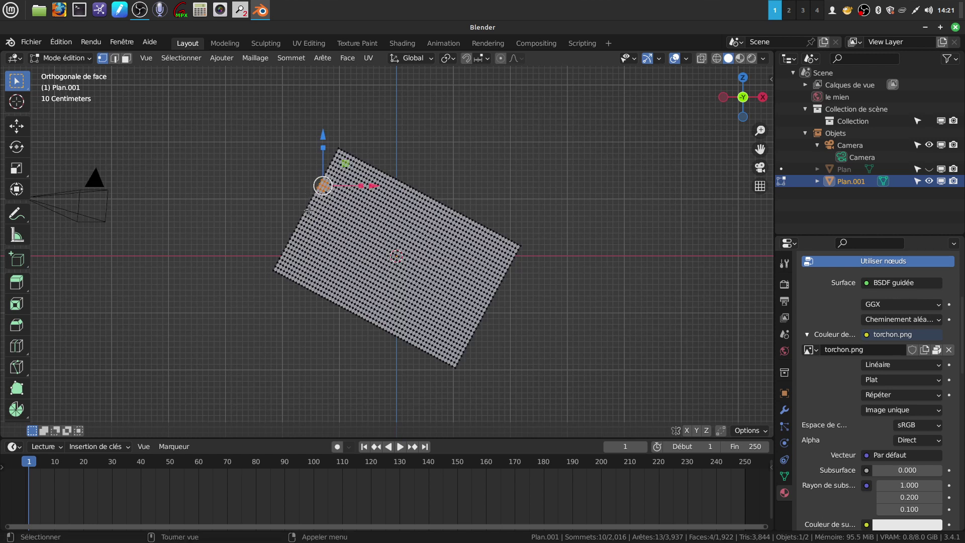
key(alt+a)
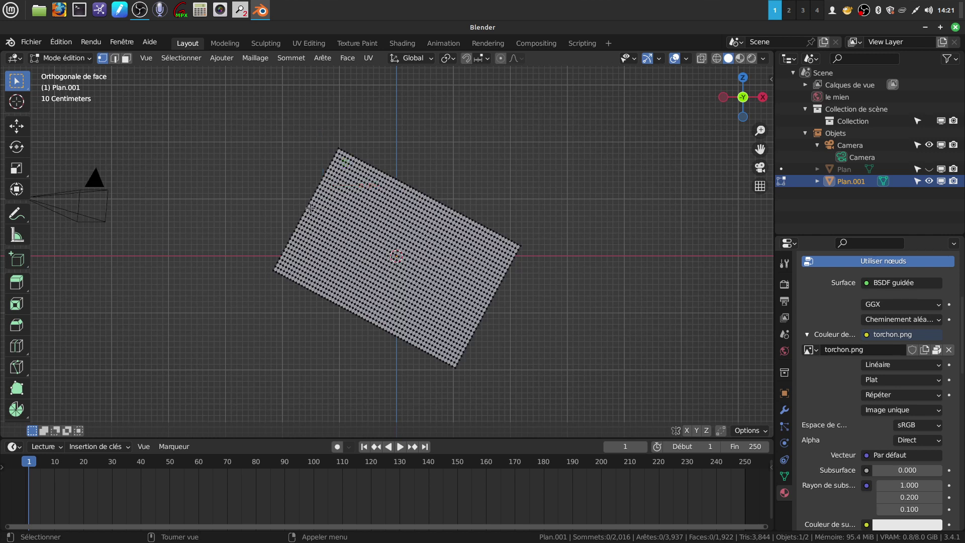
Circle-select a small patch of vertices on the towel's short edge, just below its uppermost corner
key(c)
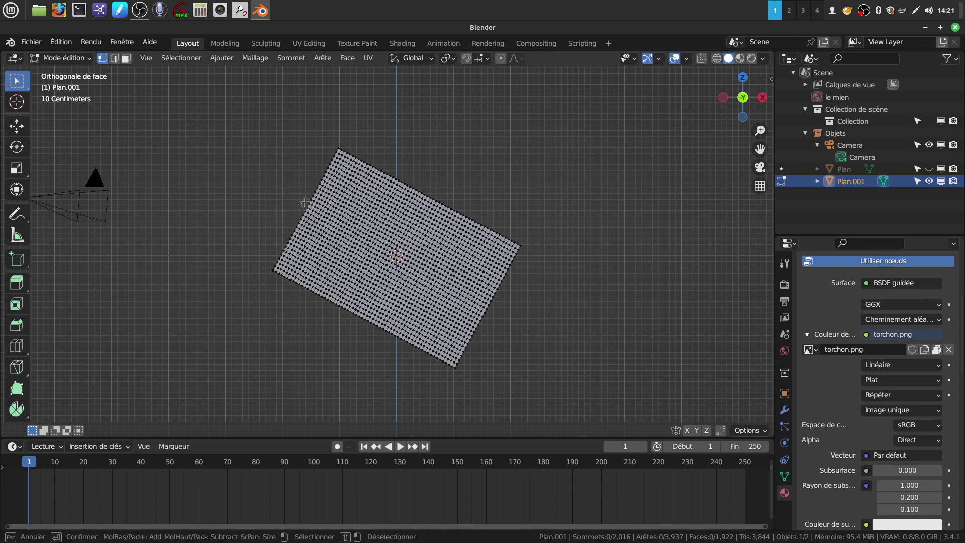
click(314, 201)
right_click(314, 201)
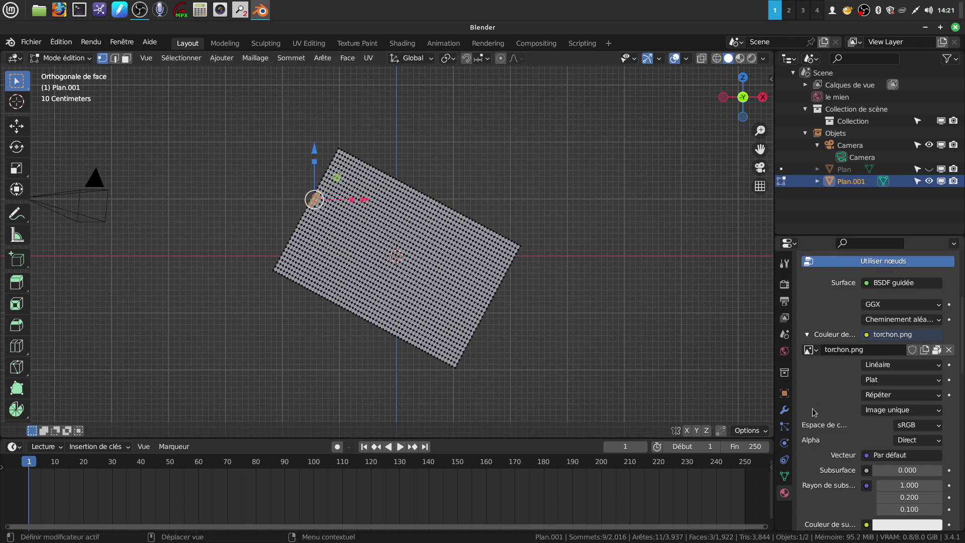
Add a vertex group for the selected edge patch of the towel and return to Object Mode
click(784, 476)
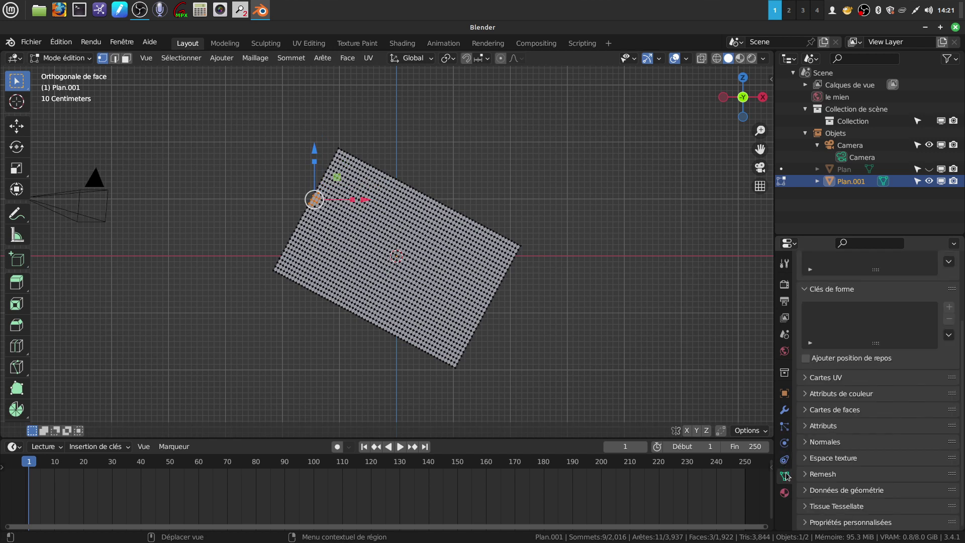
scroll(904, 317, up, 4)
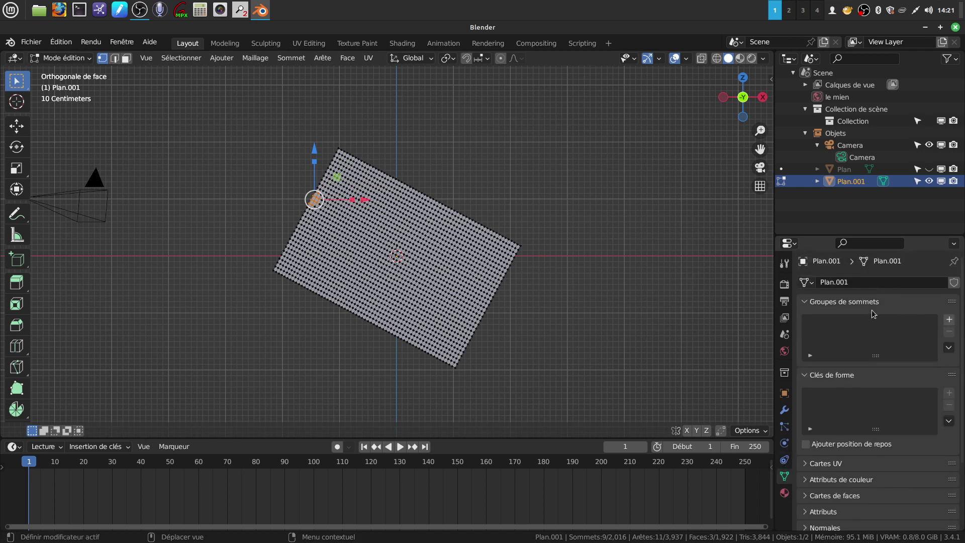
click(948, 320)
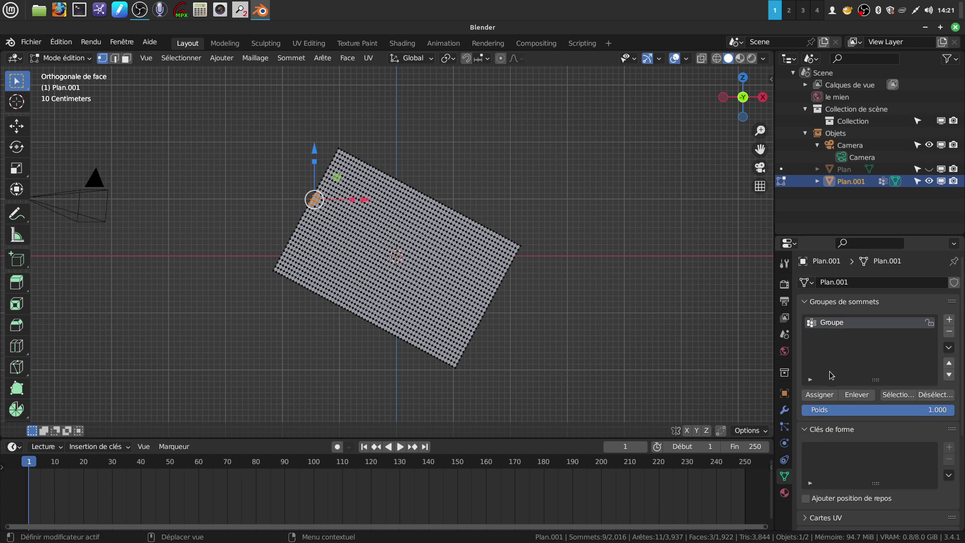
scroll(357, 217, down, 3)
scroll(357, 216, up, 1)
key(Tab)
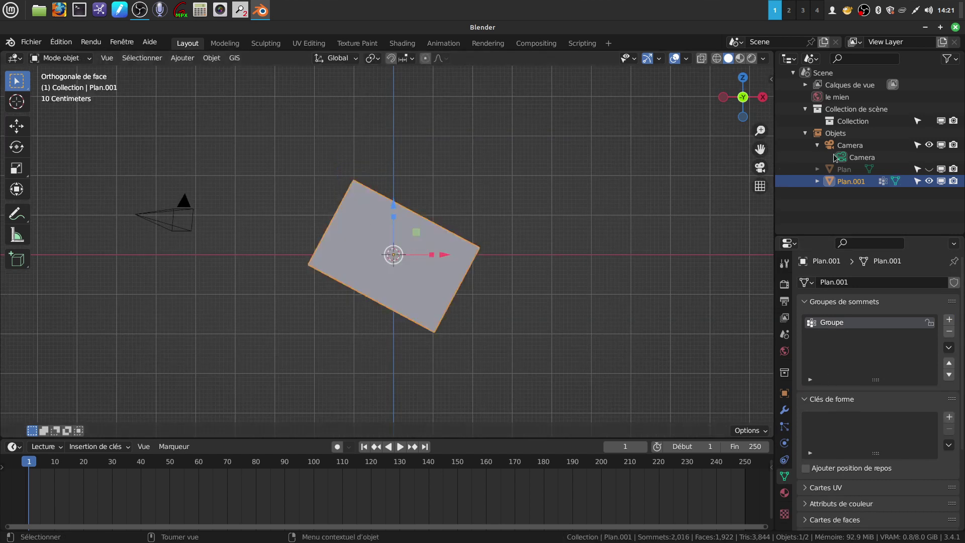
Show the wall plane again and move the towel about -0.062 m along Y, in front of the wall
middle_drag(606, 215, 564, 237)
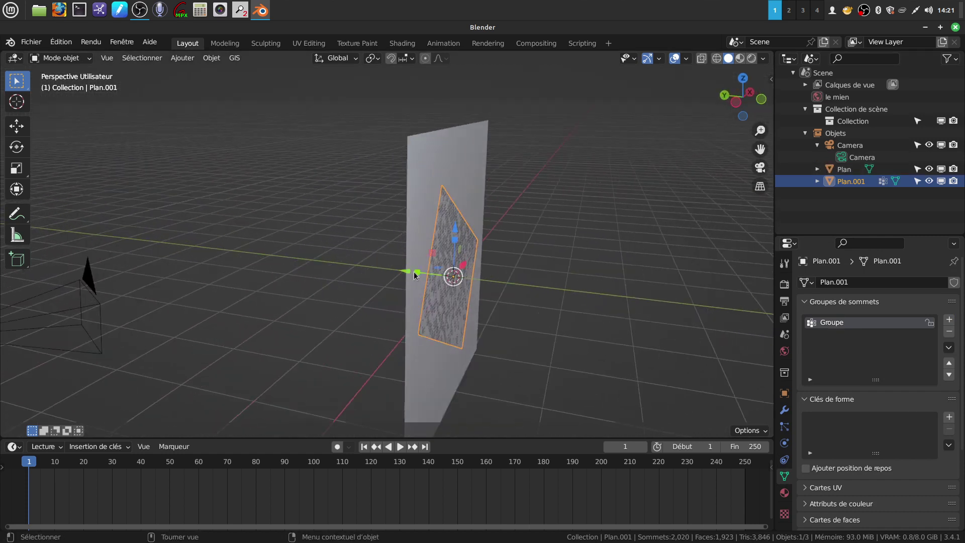
drag(405, 273, 513, 238)
middle_drag(512, 235, 399, 218)
scroll(399, 218, down, 2)
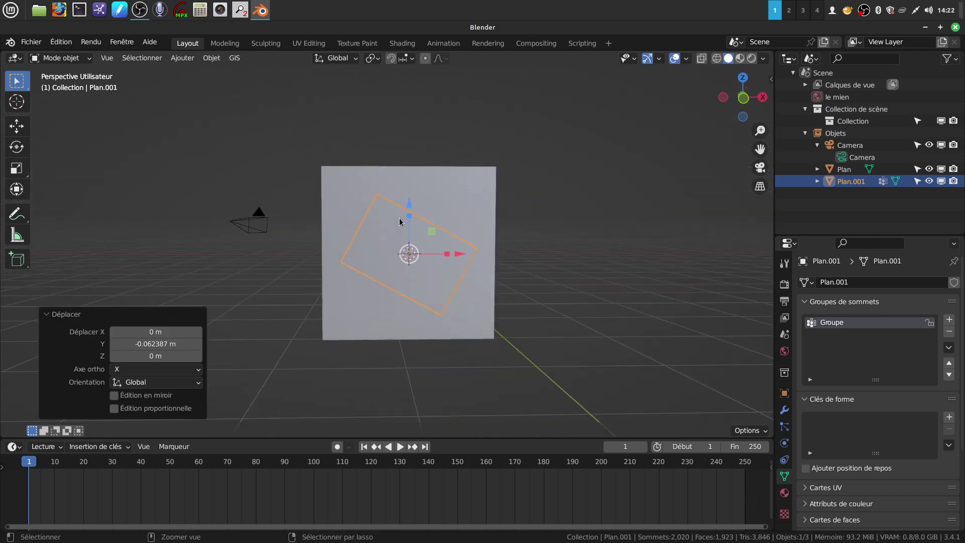
Apply all transforms to the towel plane and to the wall plane
key(ctrl+a)
click(374, 256)
middle_drag(375, 258, 466, 294)
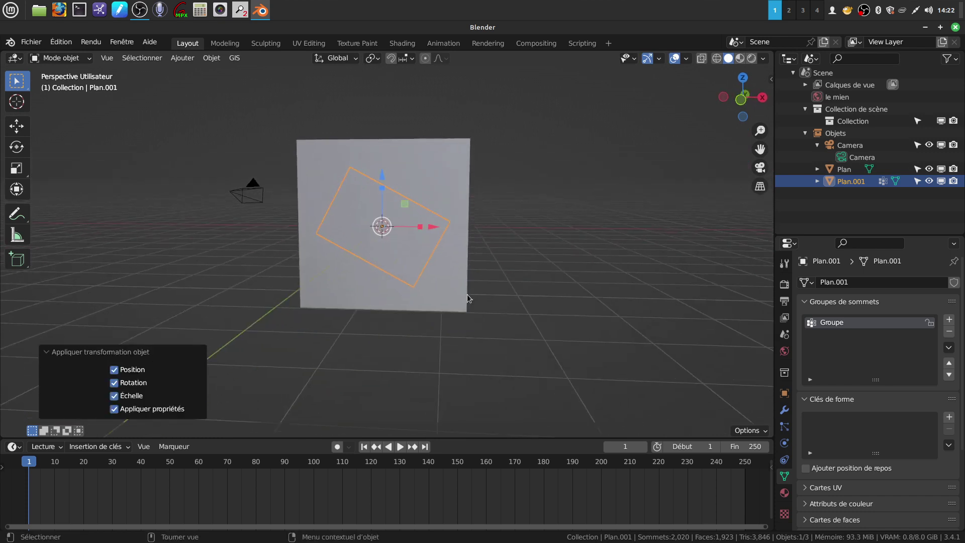
click(462, 295)
key(ctrl+a)
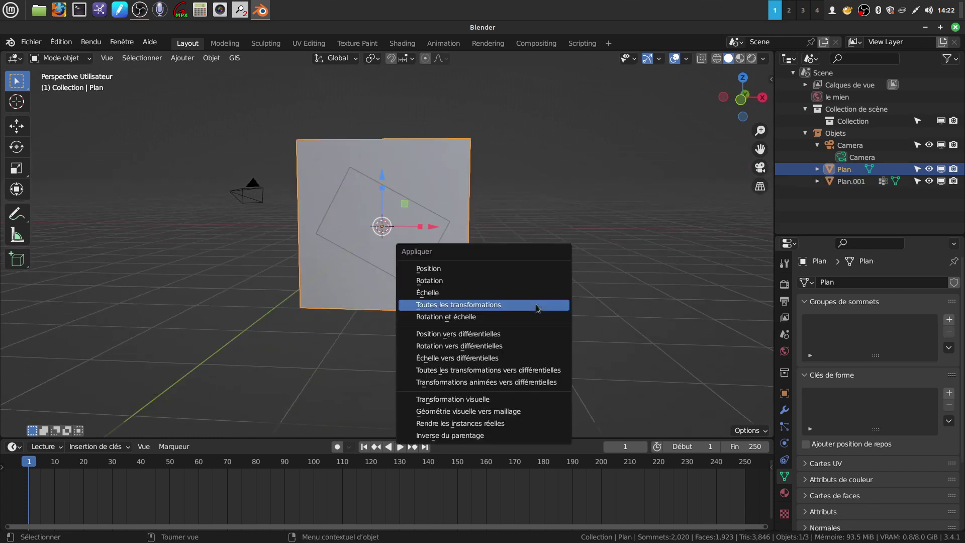
click(536, 305)
middle_drag(496, 242, 517, 203)
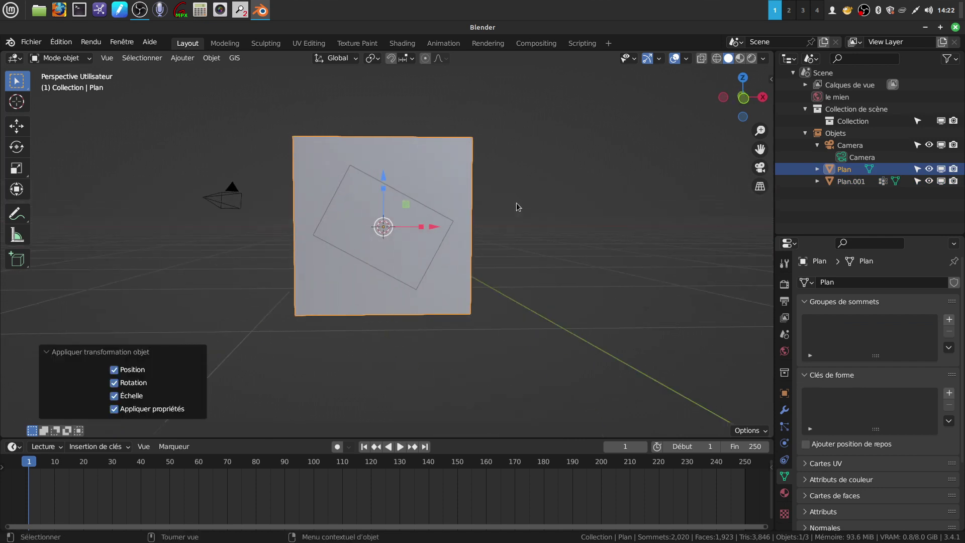
key(Tab)
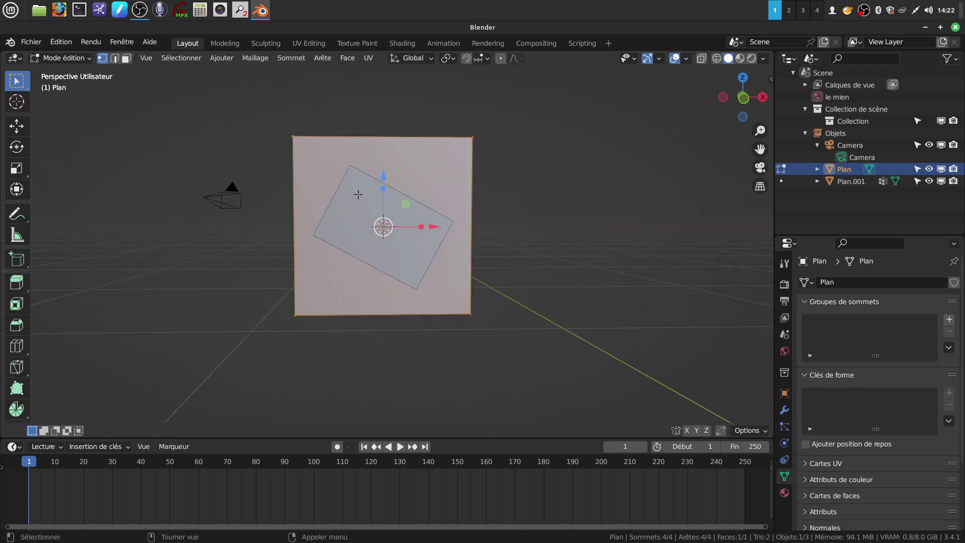
key(Tab)
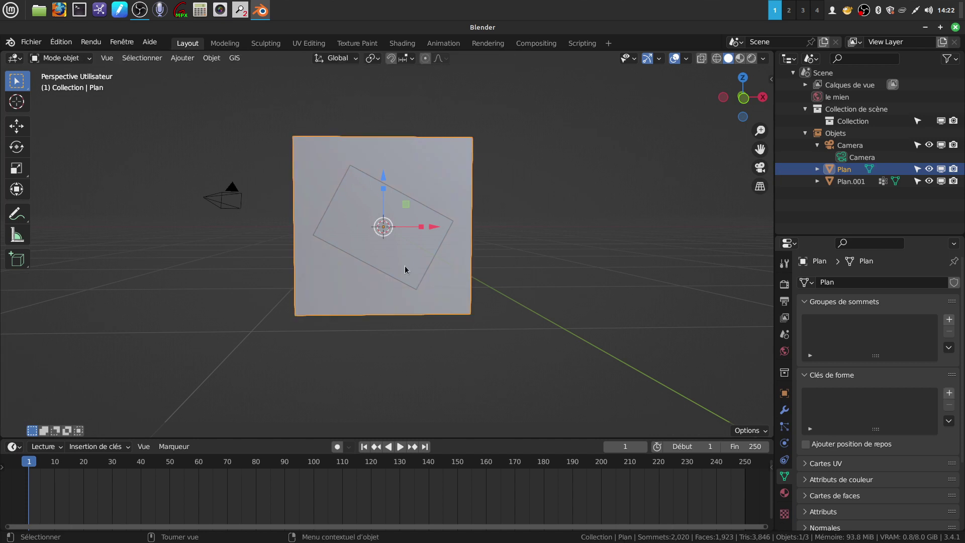
Scale the towel plane uniformly to about 0.553 and apply all its transforms
click(435, 292)
key(s)
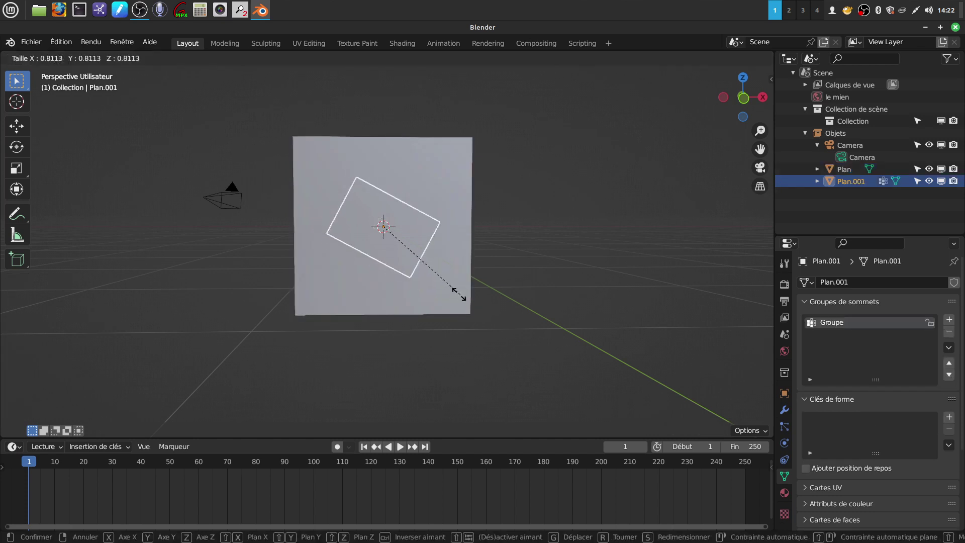
click(436, 288)
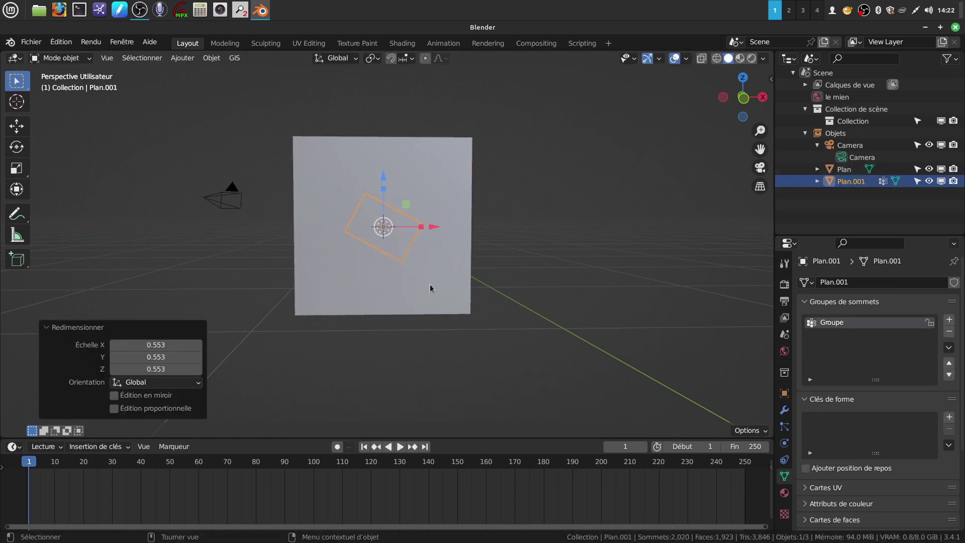
key(ctrl+a)
click(431, 286)
mouse_move(433, 267)
ctrl+middle_down()
mouse_move(439, 289)
mouse_move(424, 282)
mouse_move(443, 272)
ctrl+middle_up()
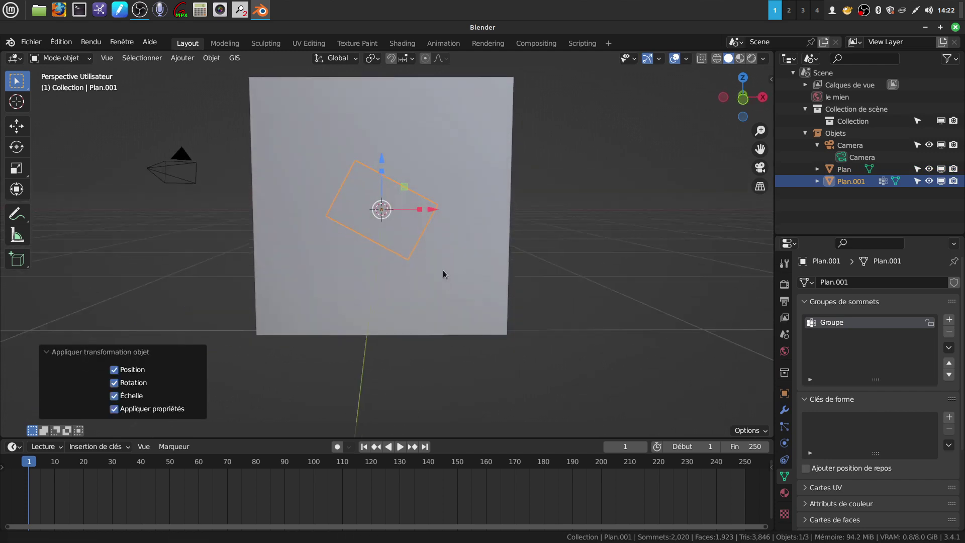
Add Collision physics to the wall plane
click(475, 281)
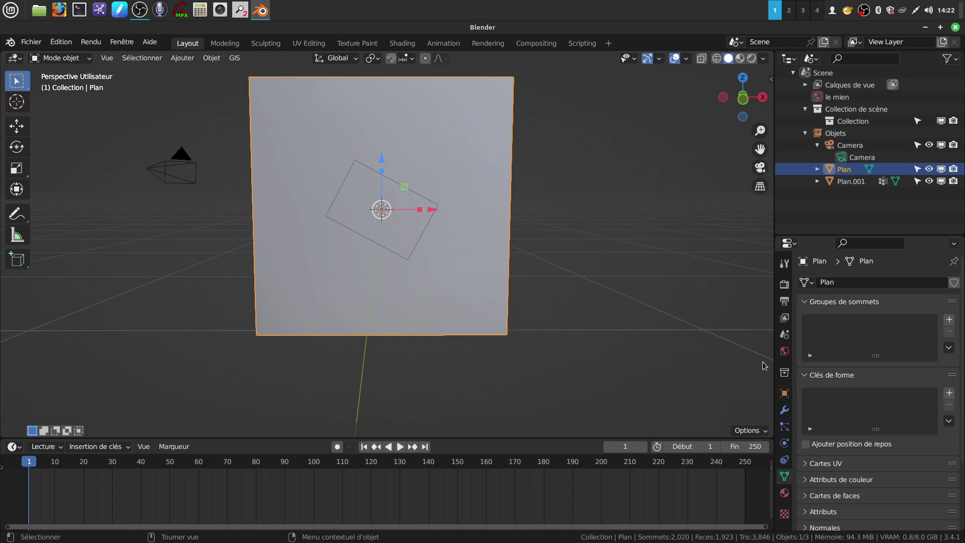
click(786, 443)
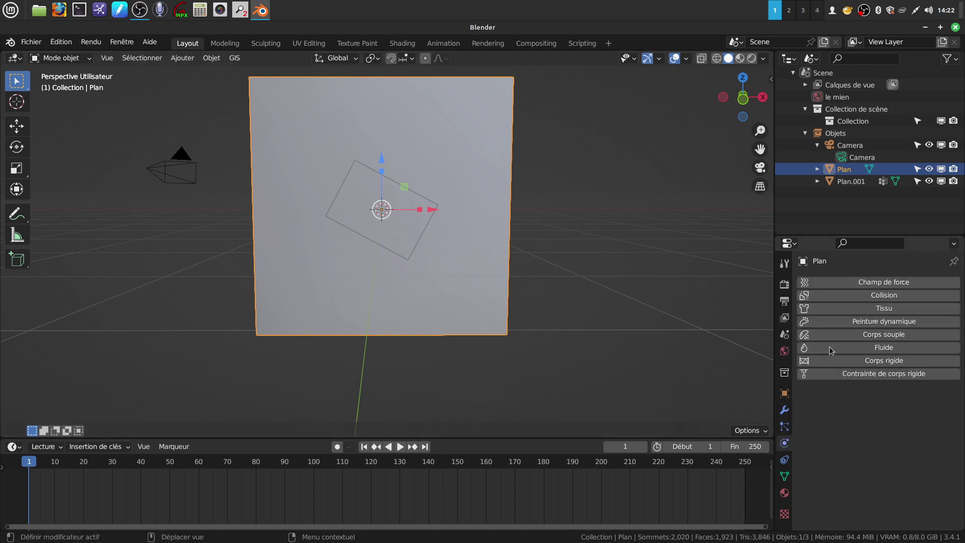
click(878, 297)
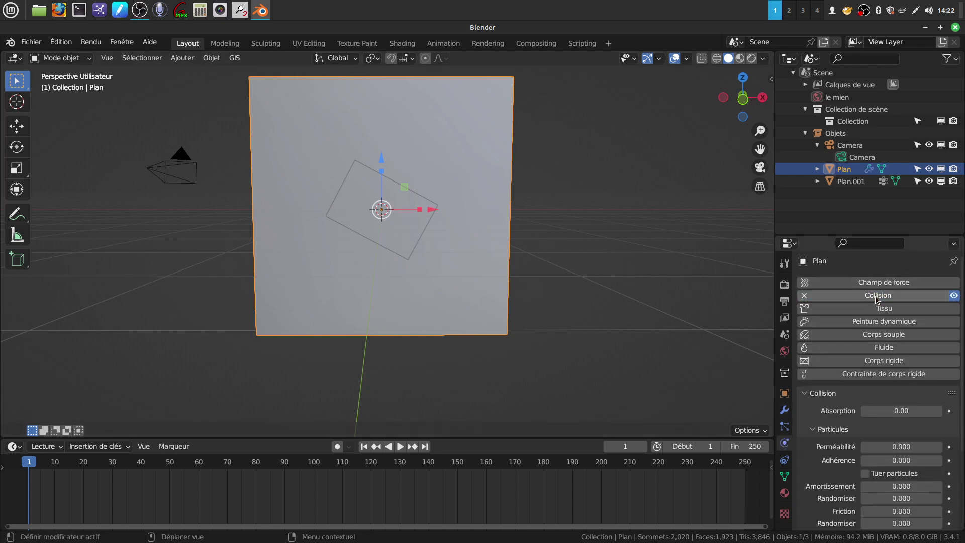
Add Cloth physics to the towel plane and enlarge the Properties editor for its settings
click(401, 238)
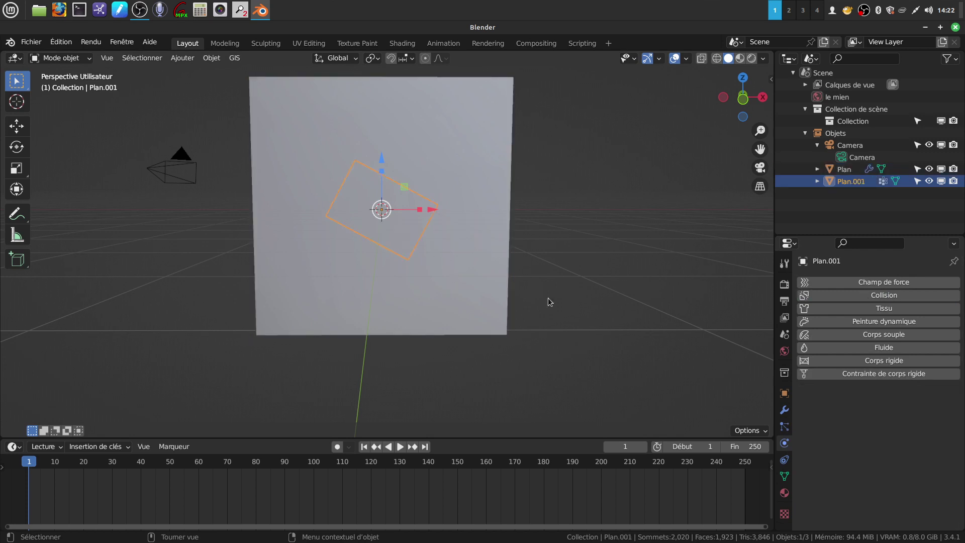
click(876, 309)
scroll(840, 418, down, 3)
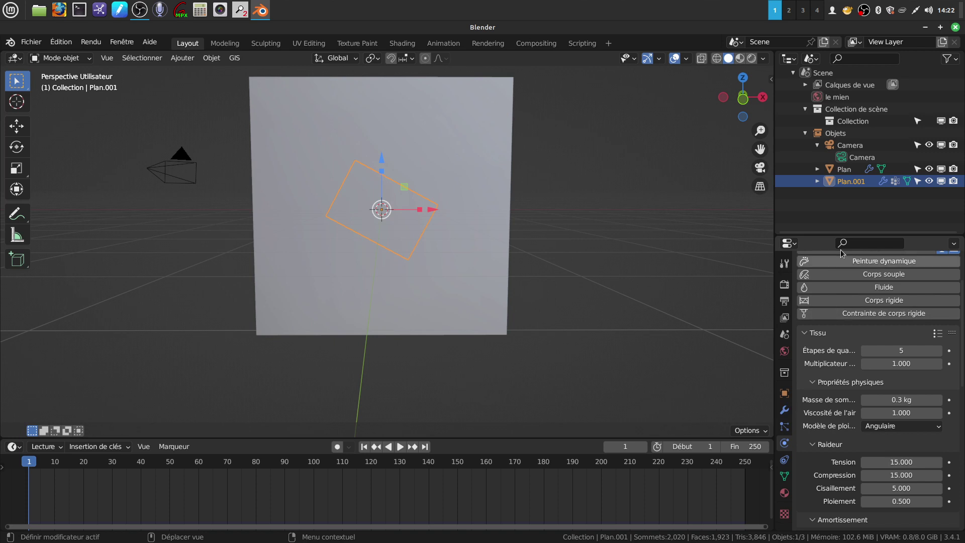
drag(829, 236, 828, 171)
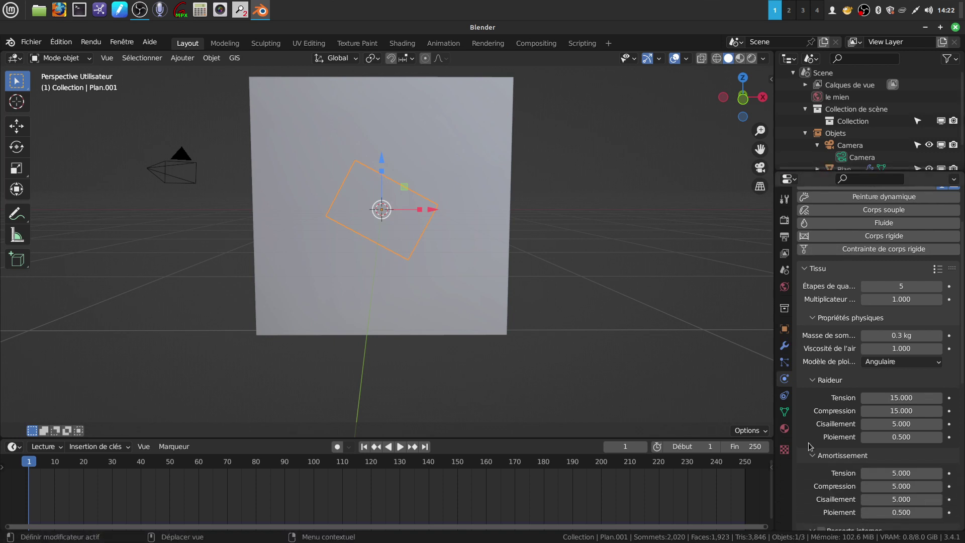
Set the end frame of the towel's cloth simulation cache to 150
scroll(825, 453, down, 15)
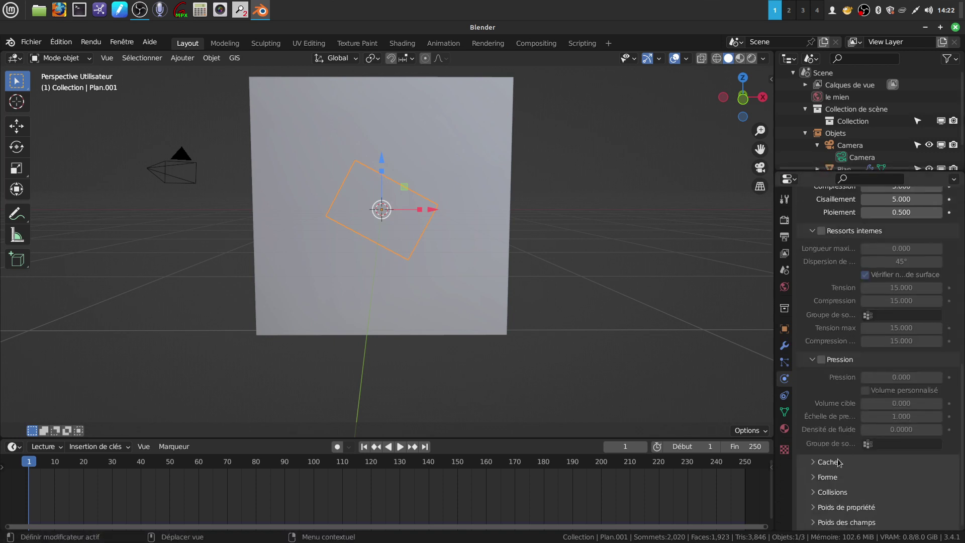
click(818, 466)
scroll(864, 478, down, 4)
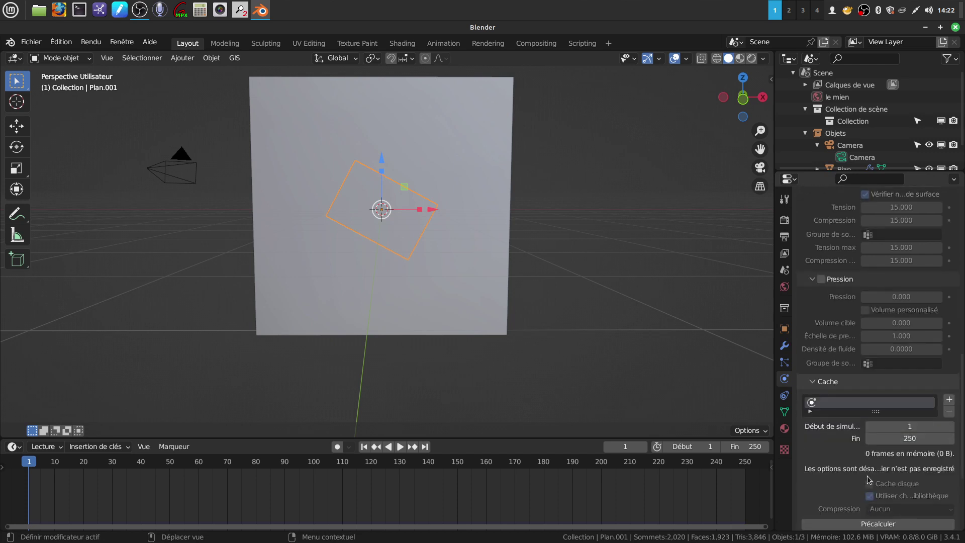
click(910, 438)
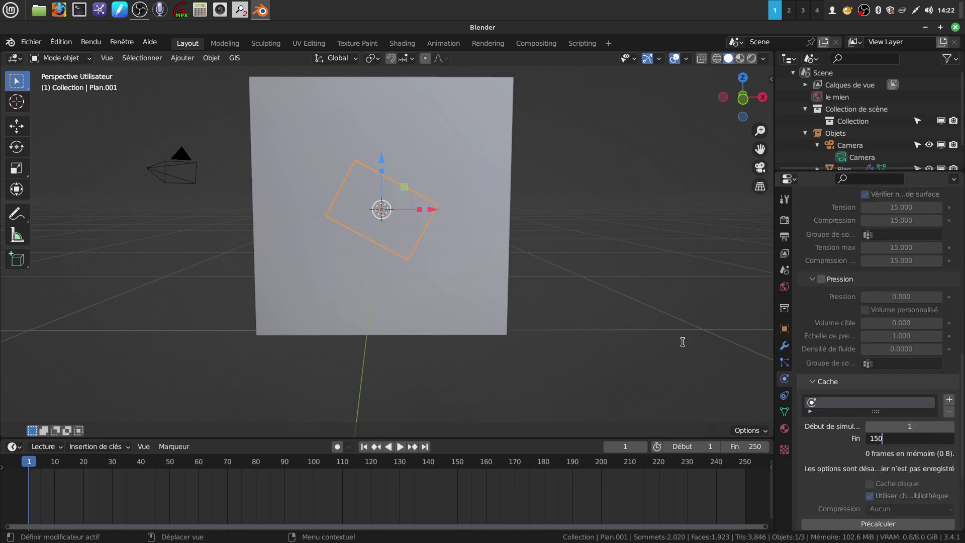
key(Return)
Assign the vertex group Groupe as the pin group in the towel's cloth shape settings
scroll(888, 482, down, 3)
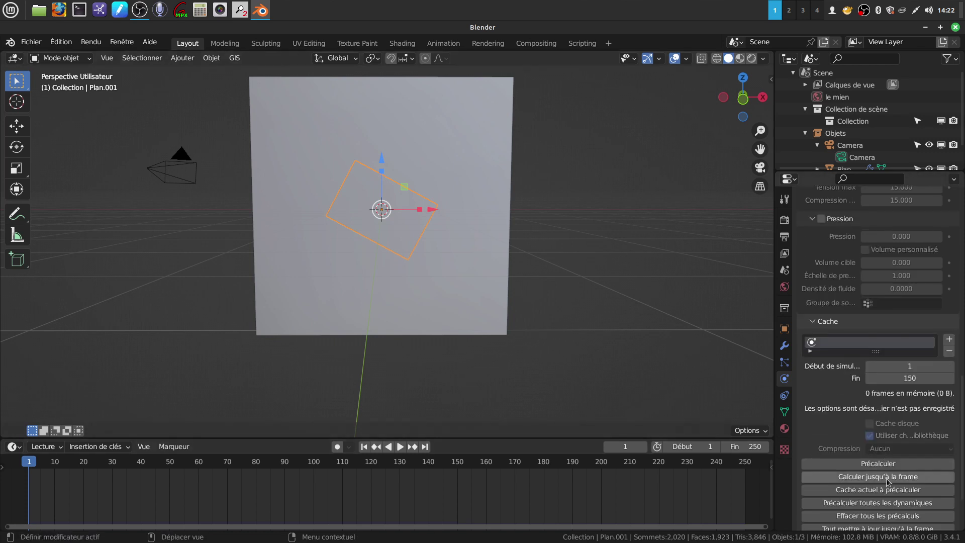
scroll(875, 473, down, 3)
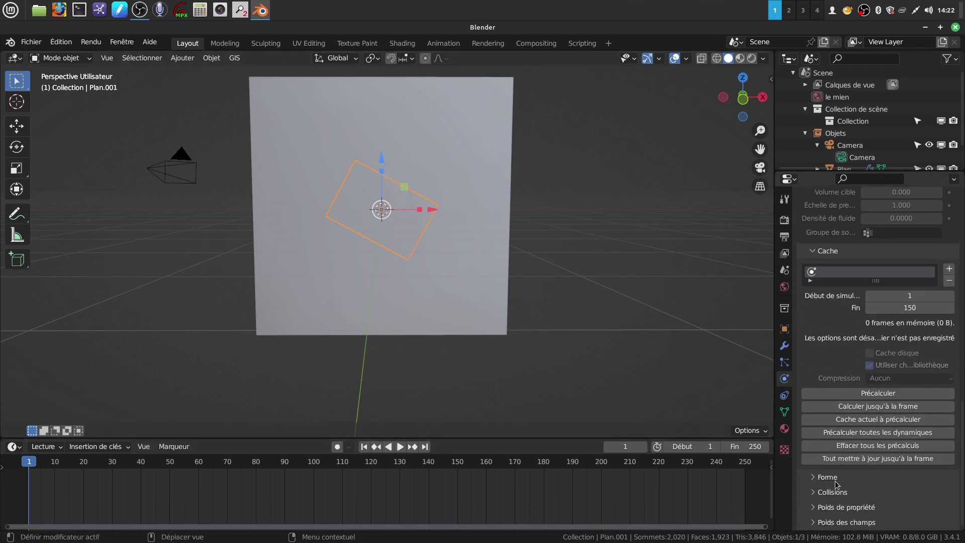
click(814, 480)
scroll(817, 462, down, 4)
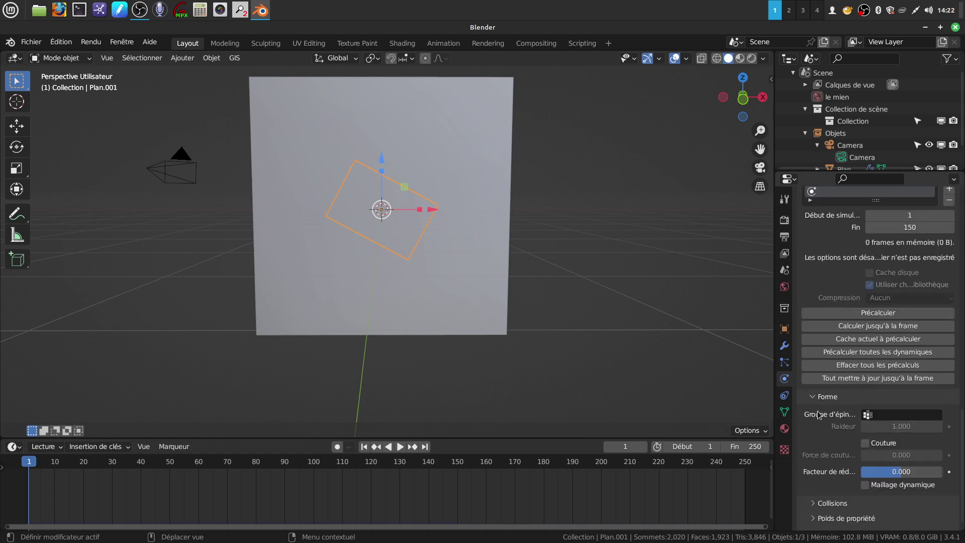
click(870, 416)
click(854, 291)
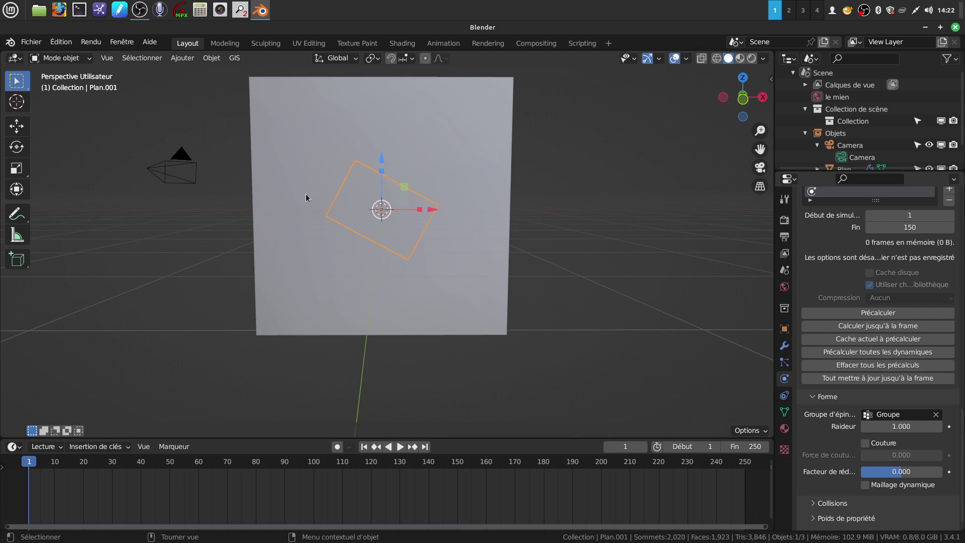
click(715, 364)
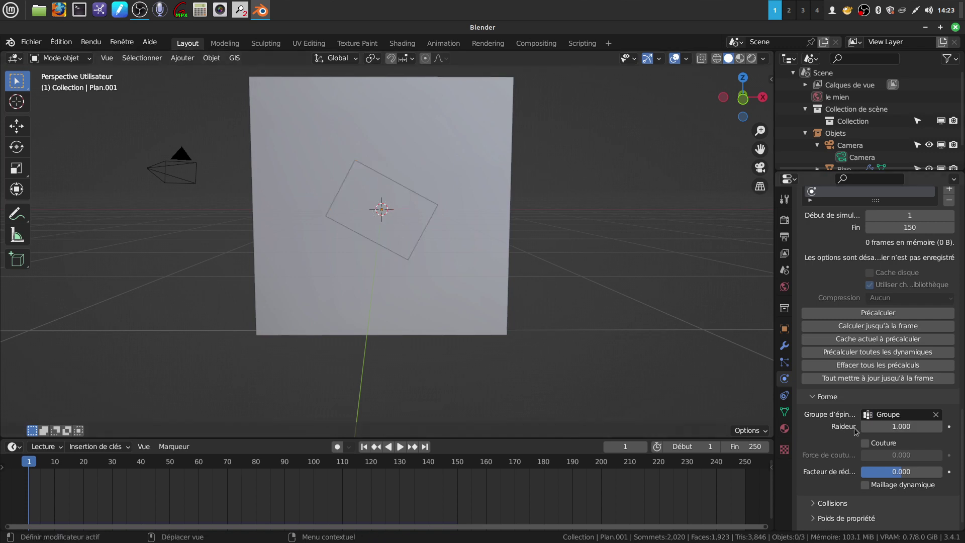
Enable self-collisions in the towel's cloth collision settings
scroll(858, 447, down, 1)
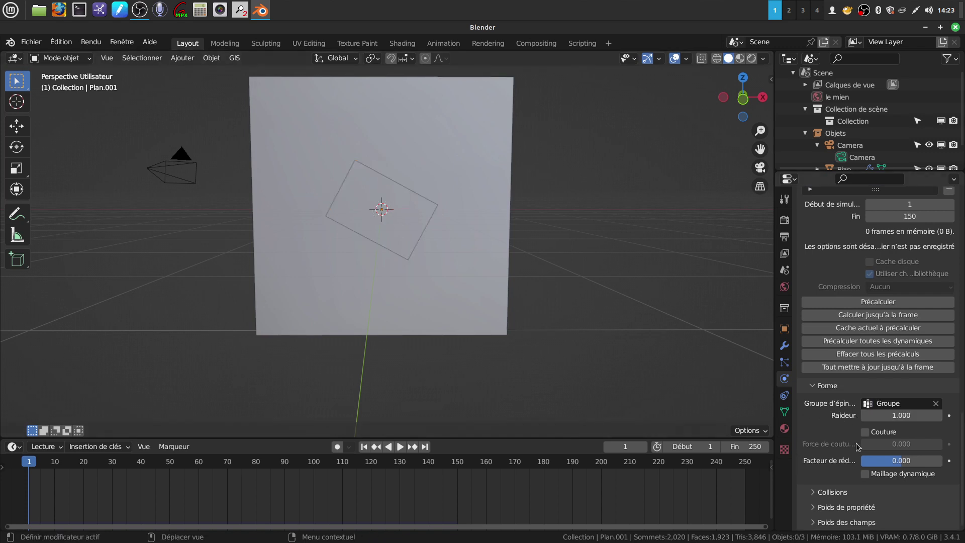
click(816, 492)
scroll(845, 470, down, 8)
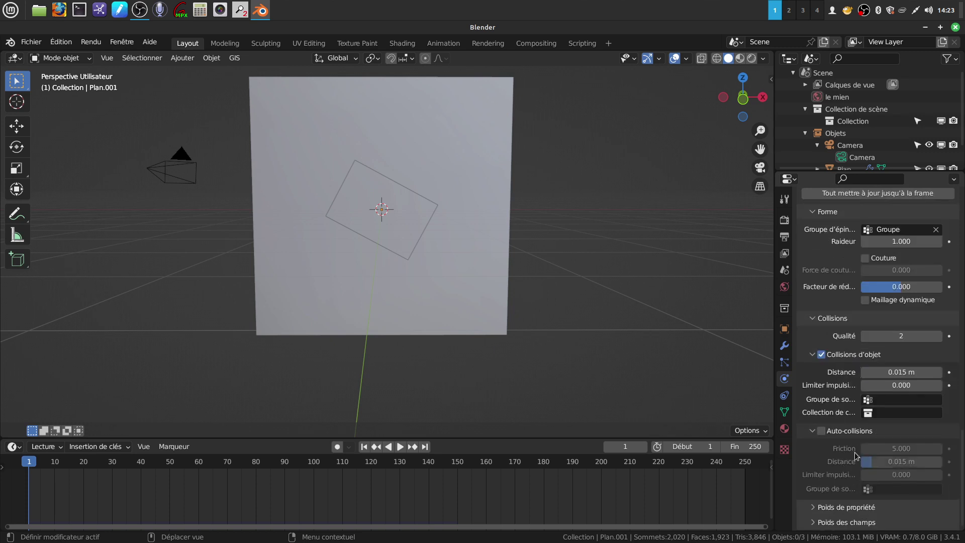
click(822, 431)
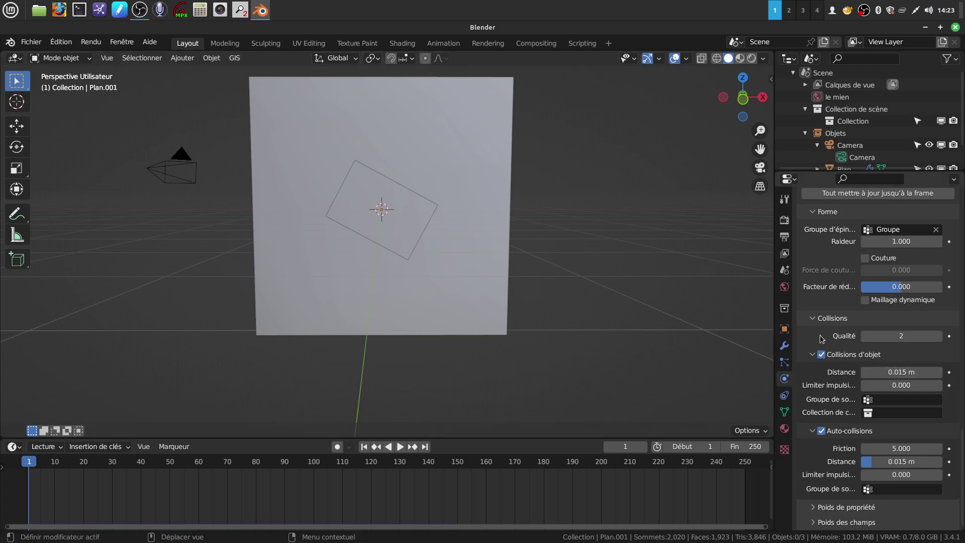
Bake the towel's cloth simulation
scroll(855, 251, up, 5)
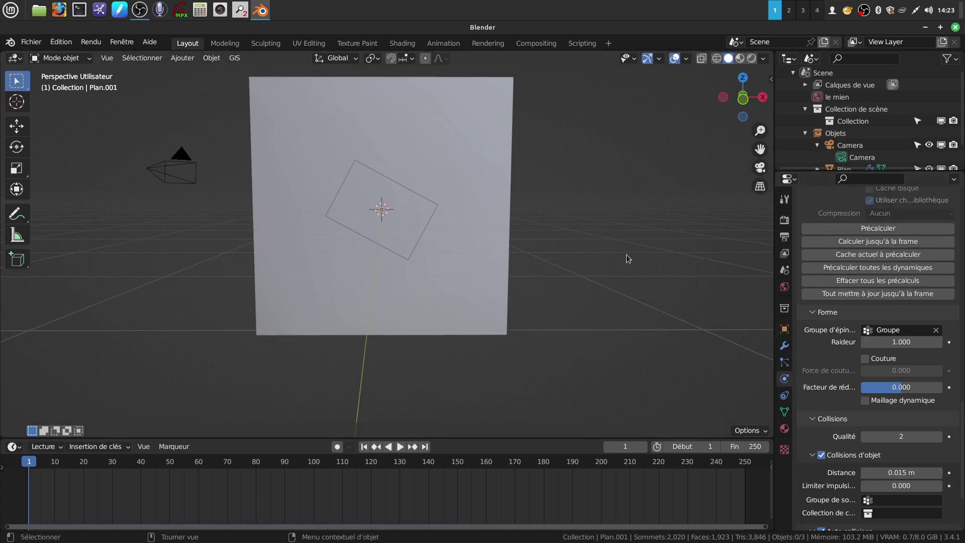
scroll(628, 259, up, 1)
scroll(881, 254, up, 3)
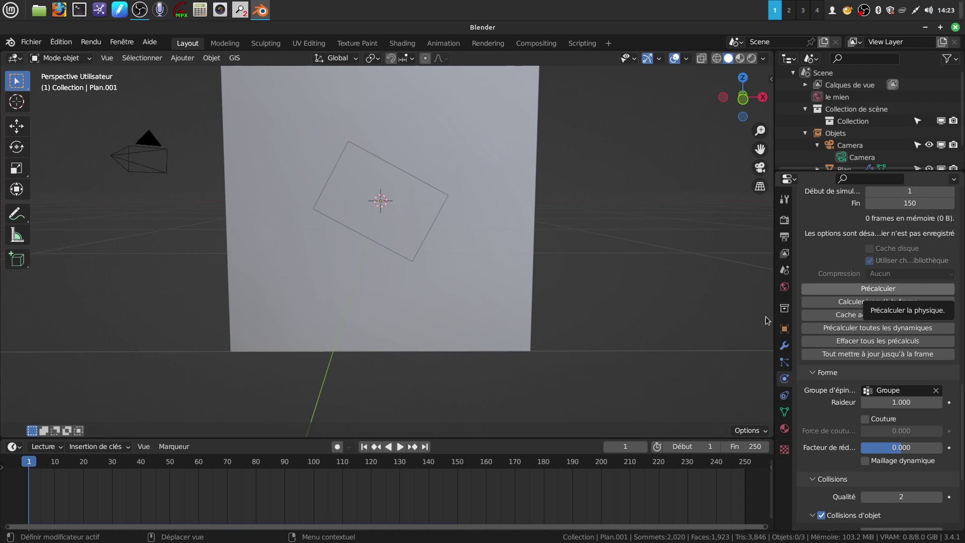
click(871, 291)
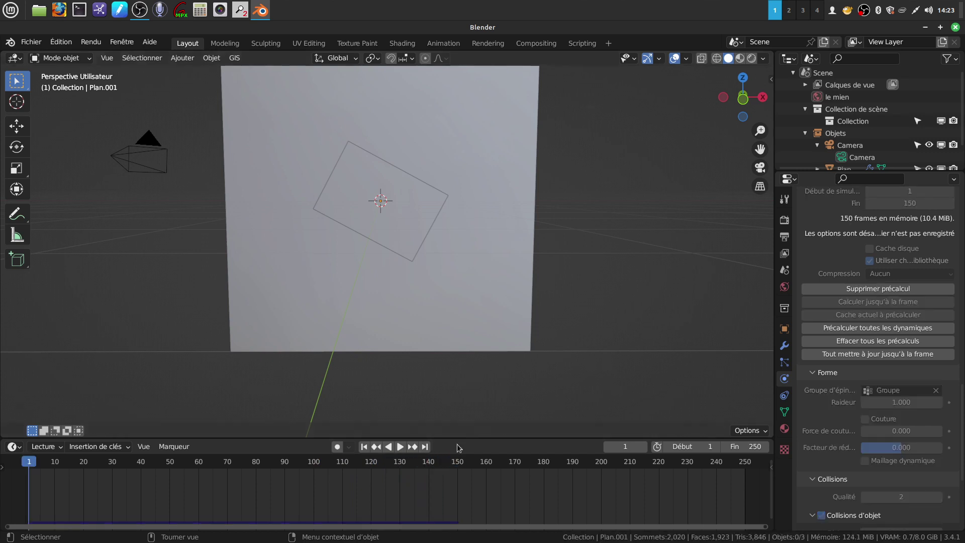
Play the baked towel simulation, stop it at frame 87 and inspect the draped cloth up close
click(401, 447)
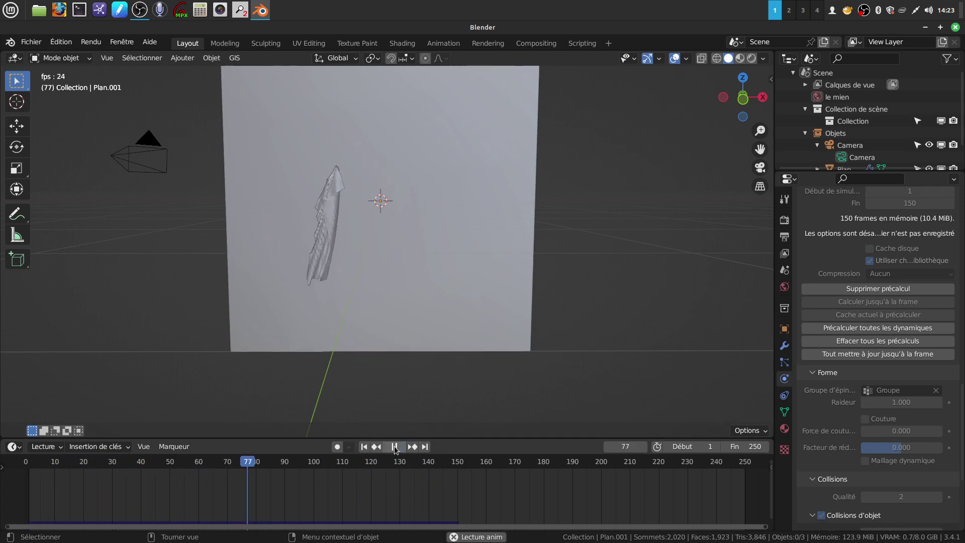
click(395, 447)
drag(311, 468, 276, 448)
scroll(361, 292, up, 3)
middle_drag(361, 296, 412, 263)
Apply smooth shading to the draped towel
click(309, 219)
right_click(310, 219)
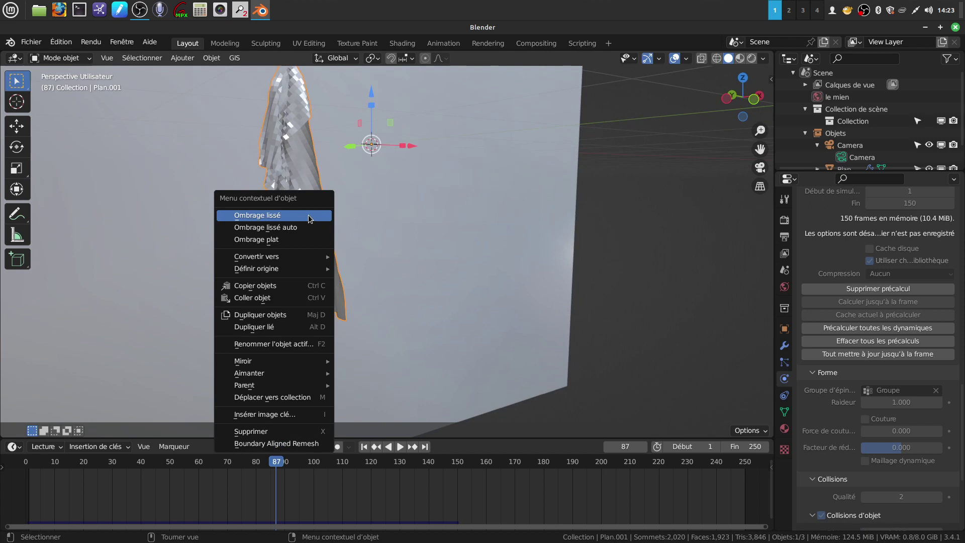
click(310, 219)
middle_drag(333, 210, 303, 94)
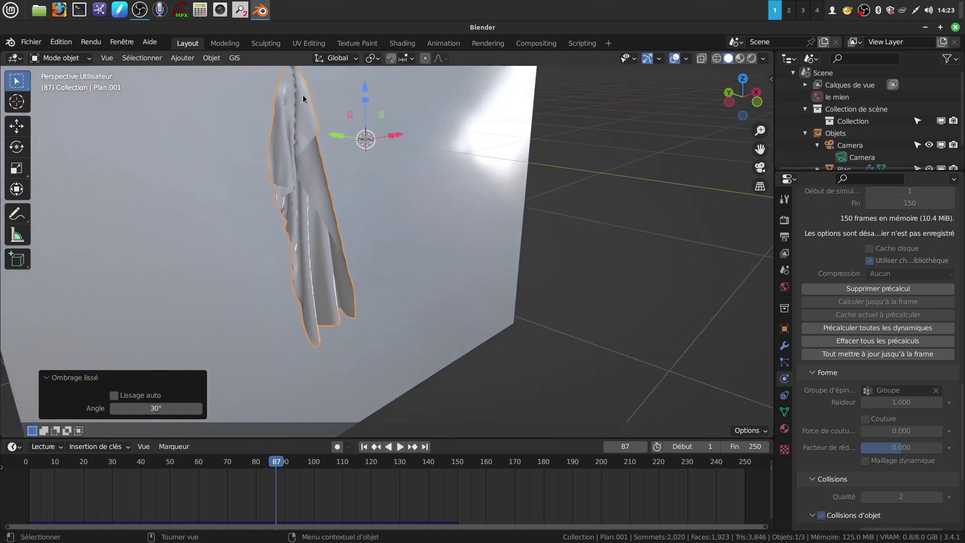
mouse_move(355, 230)
middle_down()
mouse_move(276, 199)
mouse_move(302, 201)
mouse_move(327, 228)
mouse_move(308, 235)
mouse_move(398, 233)
mouse_move(345, 232)
mouse_move(357, 230)
middle_up()
Move to frame 82 and examine the hanging towel against the tiles in rendered viewport shading
mouse_move(276, 467)
mouse_down()
mouse_move(459, 464)
mouse_move(261, 466)
mouse_up()
click(752, 58)
mouse_move(433, 247)
middle_down()
mouse_move(391, 245)
mouse_move(509, 245)
mouse_move(439, 252)
mouse_move(420, 241)
mouse_move(514, 213)
mouse_move(474, 288)
mouse_move(455, 279)
mouse_move(480, 273)
mouse_move(478, 294)
mouse_move(349, 294)
mouse_move(361, 276)
mouse_move(381, 293)
mouse_move(402, 288)
mouse_move(379, 292)
mouse_move(364, 267)
mouse_move(373, 287)
mouse_move(394, 291)
mouse_move(340, 282)
mouse_move(355, 287)
mouse_move(322, 290)
middle_up()
scroll(442, 298, up, 5)
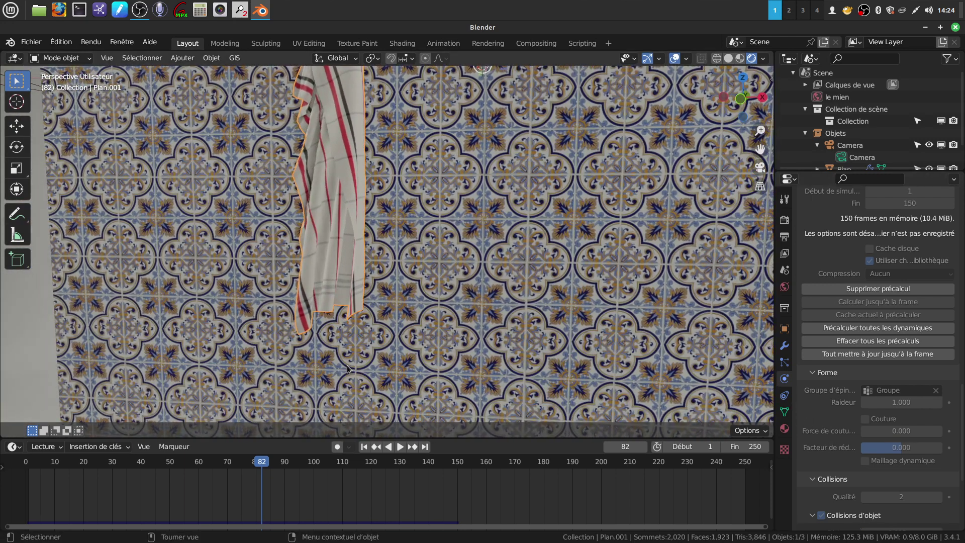
Replay the towel simulation from frame 1, go back to that frame and return the viewport to solid shading
key(space)
drag(31, 480, 28, 484)
key(space)
scroll(460, 245, down, 3)
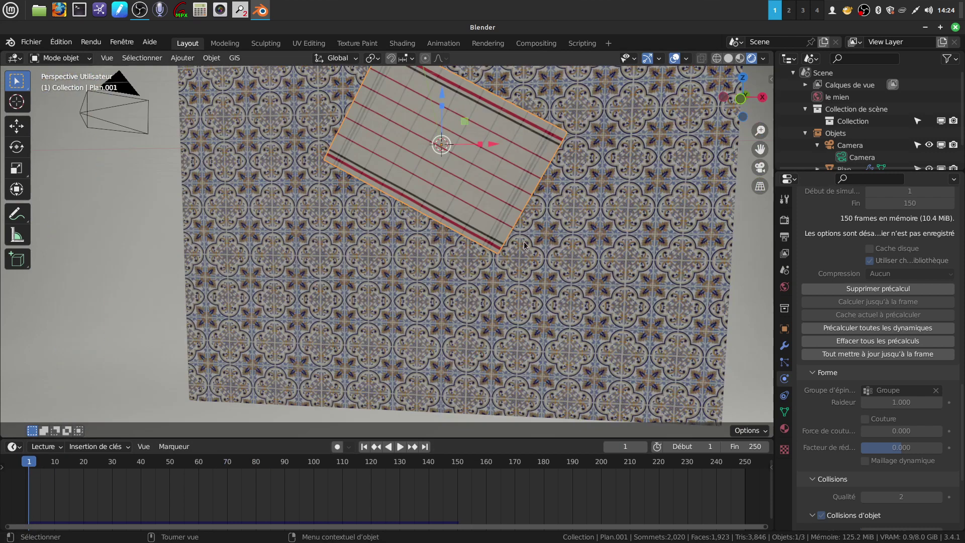
scroll(831, 394, down, 6)
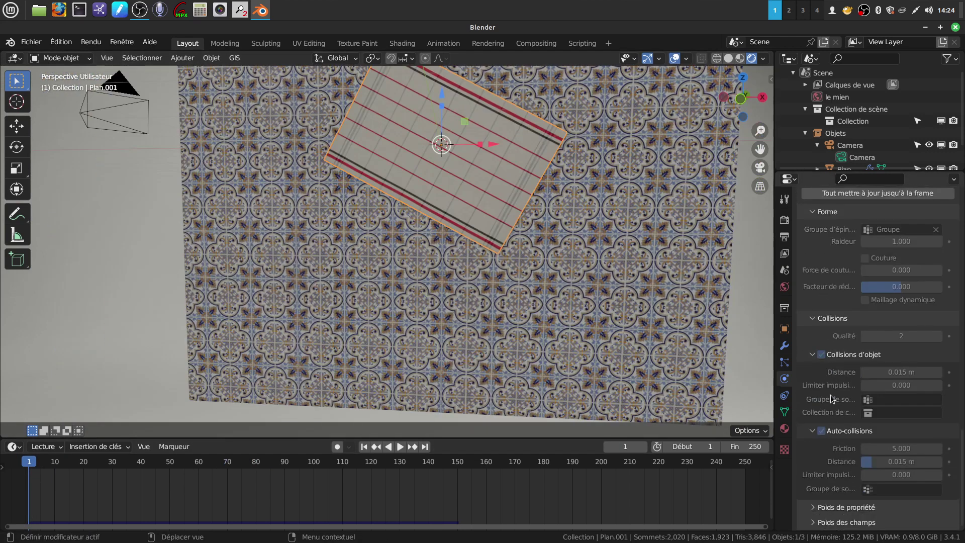
middle_drag(487, 247, 518, 251)
key(space)
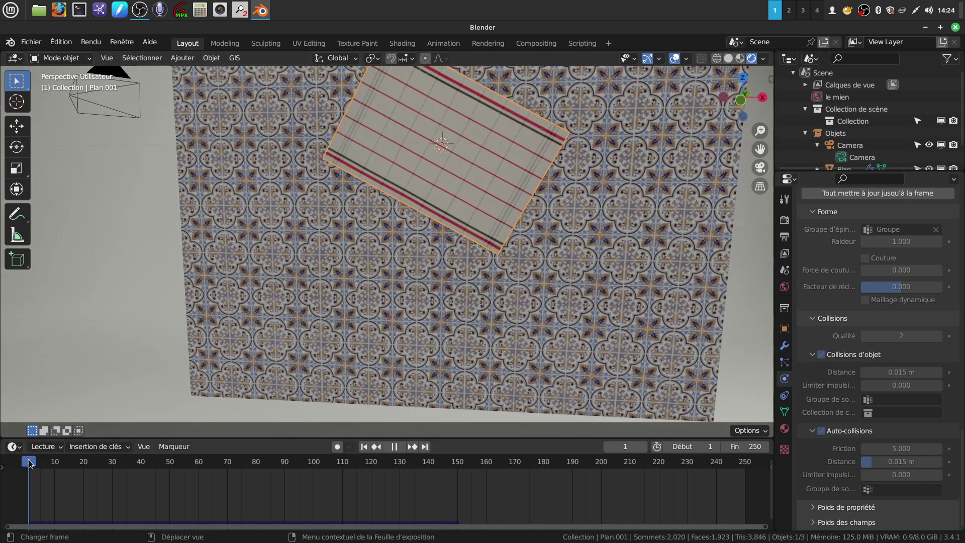
click(30, 461)
key(space)
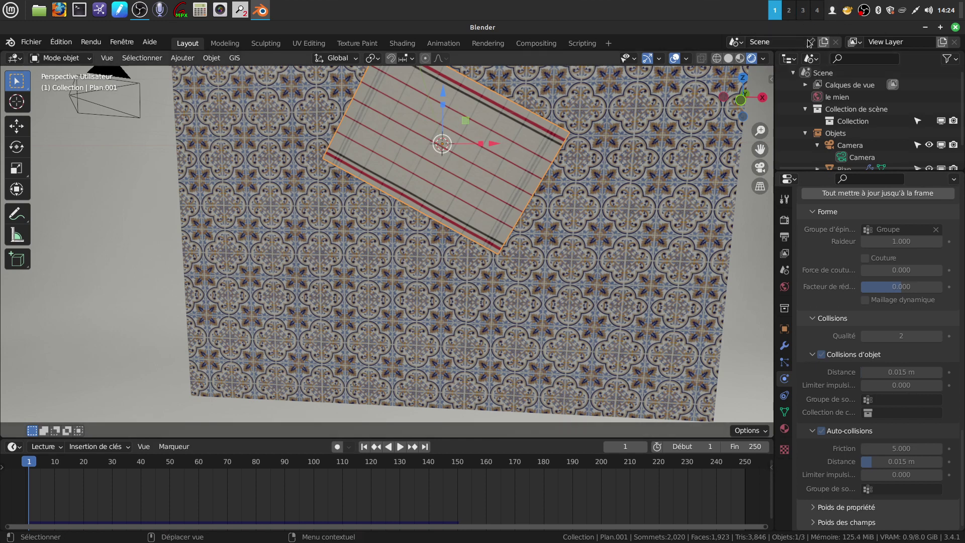
click(728, 59)
middle_drag(645, 104, 438, 191)
shift+middle_drag(454, 104, 539, 249)
scroll(539, 250, up, 3)
mouse_move(444, 279)
middle_down()
mouse_move(457, 252)
mouse_move(526, 241)
mouse_move(426, 276)
middle_up()
scroll(452, 251, down, 3)
middle_drag(482, 212, 498, 208)
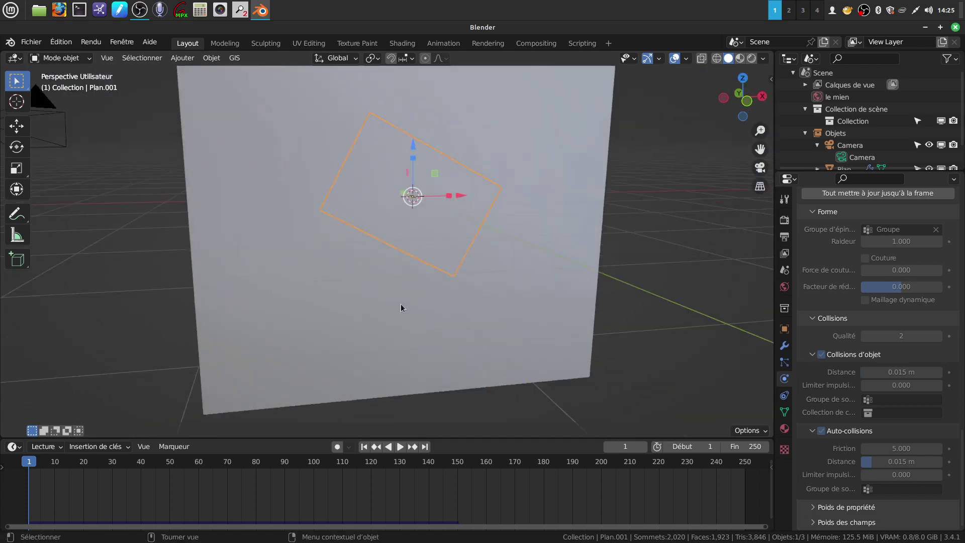
middle_drag(385, 256, 420, 294)
middle_drag(218, 234, 398, 254)
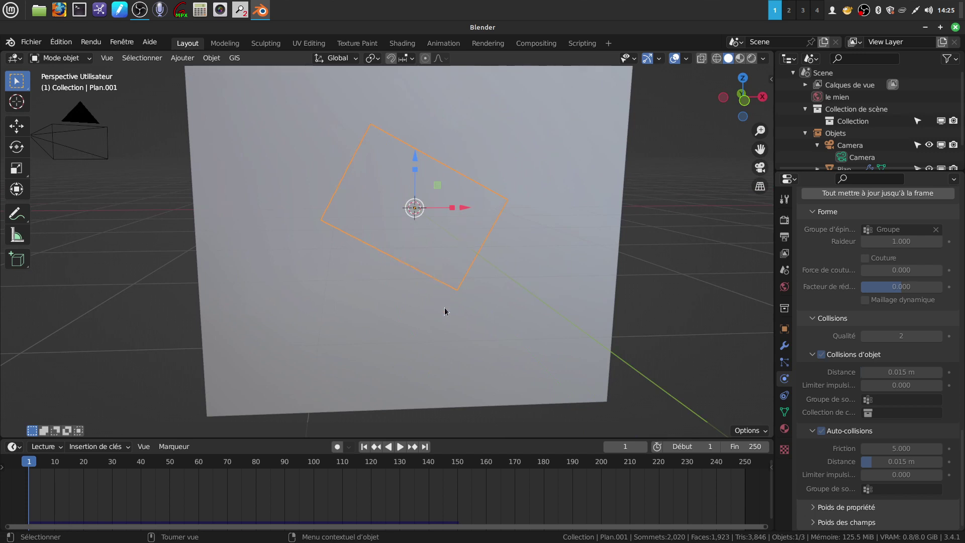
scroll(444, 311, up, 1)
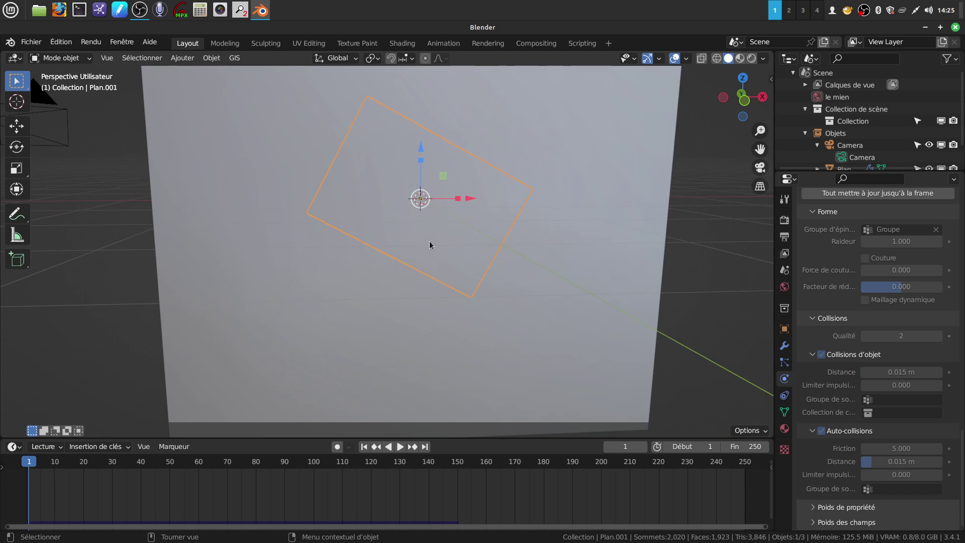
middle_drag(429, 245, 426, 245)
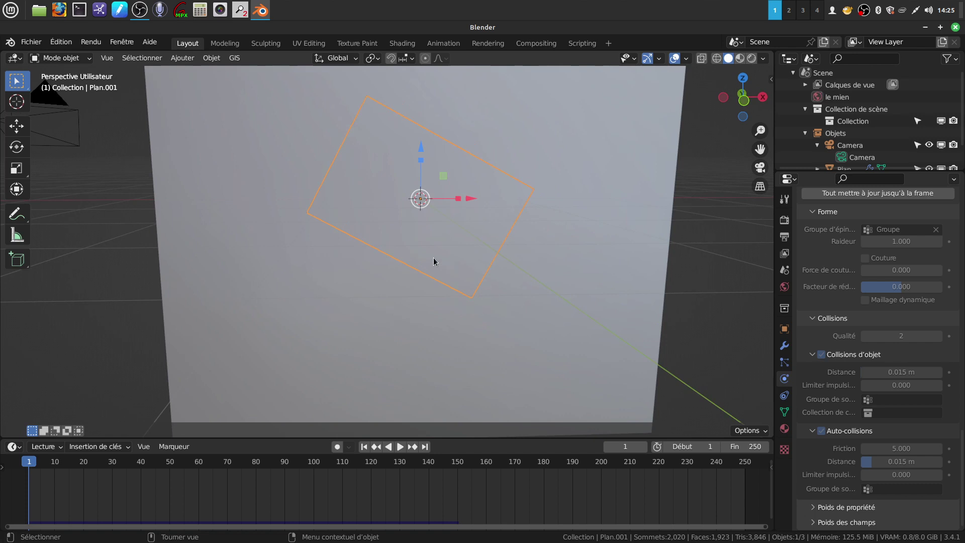
shift+middle_drag(451, 253, 390, 195)
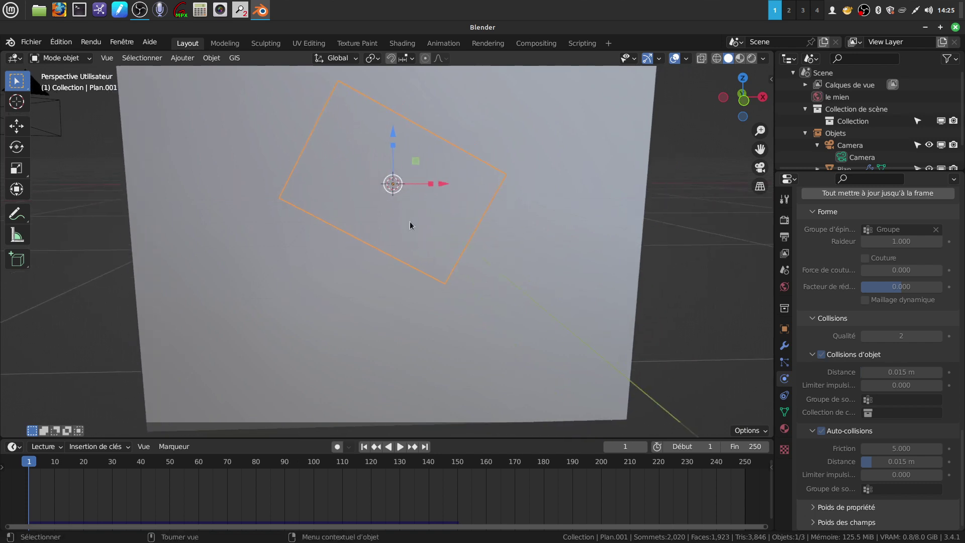
scroll(410, 194, down, 3)
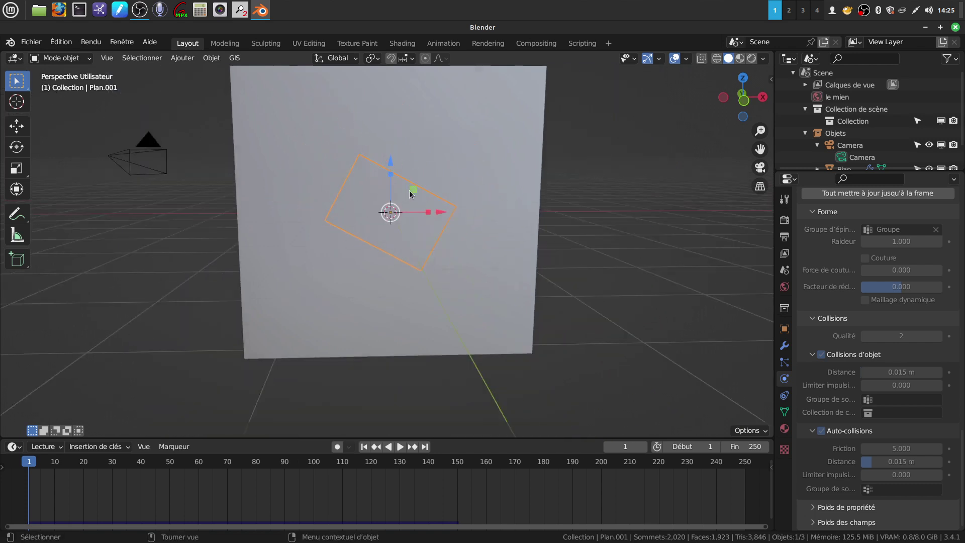
scroll(456, 258, up, 3)
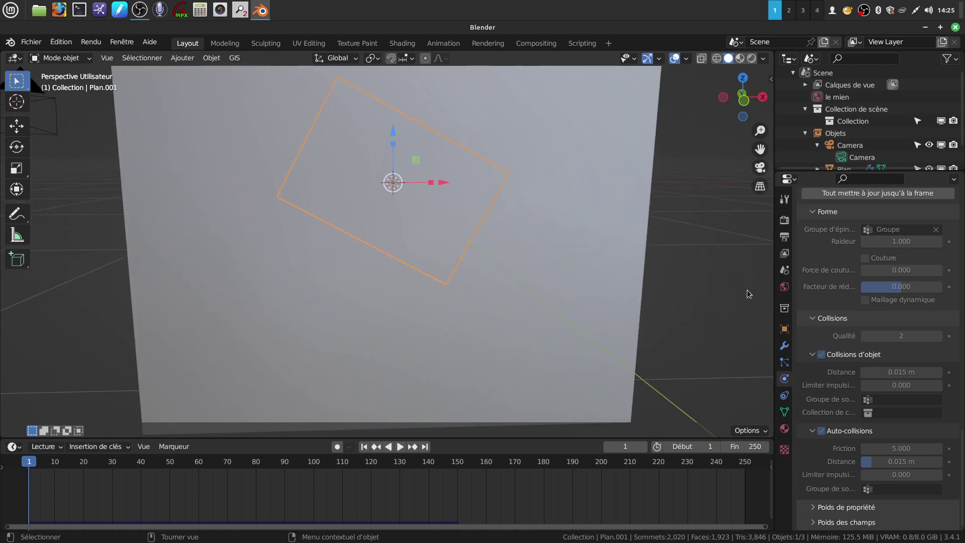
Add a Solidify modifier to the towel with a thickness of 0.003 m and even thickness enabled
click(784, 348)
click(957, 220)
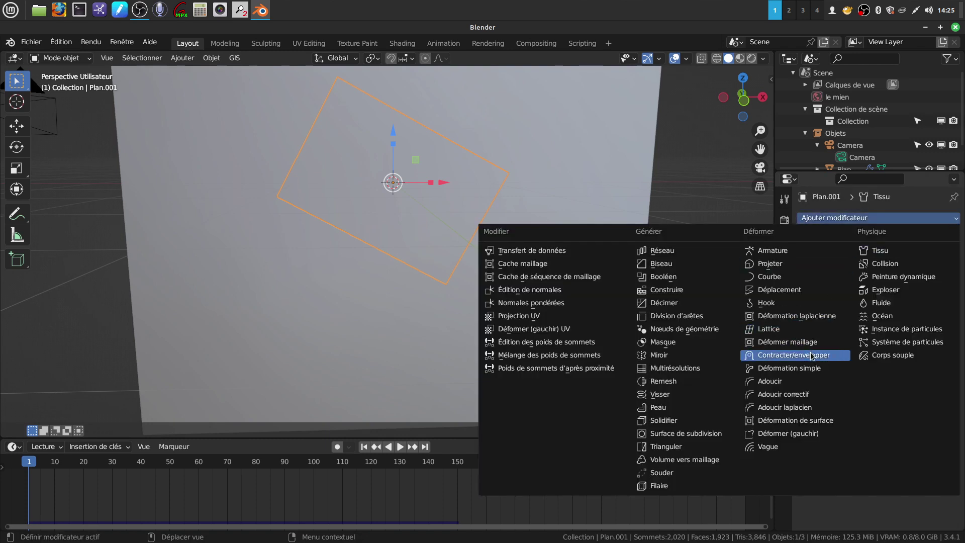
click(685, 425)
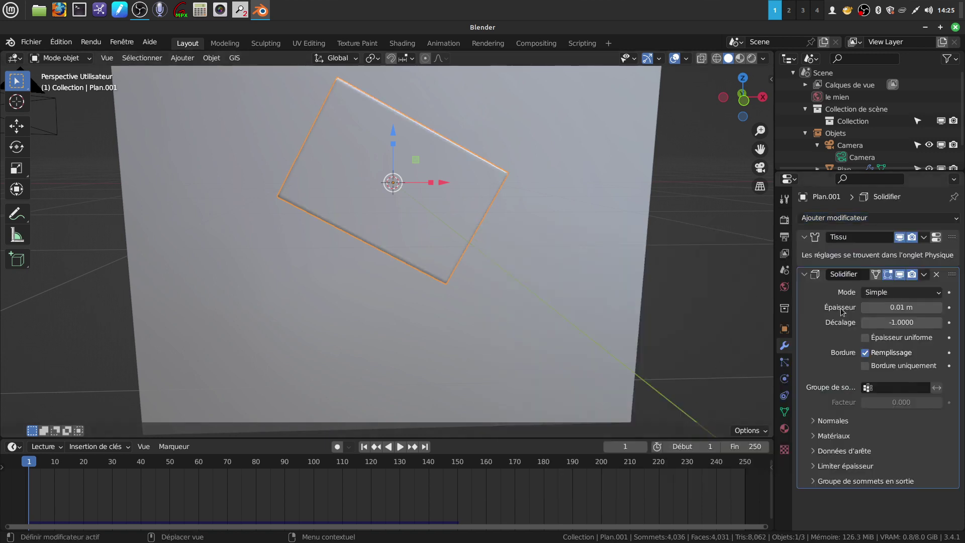
middle_drag(500, 222, 586, 251)
click(874, 306)
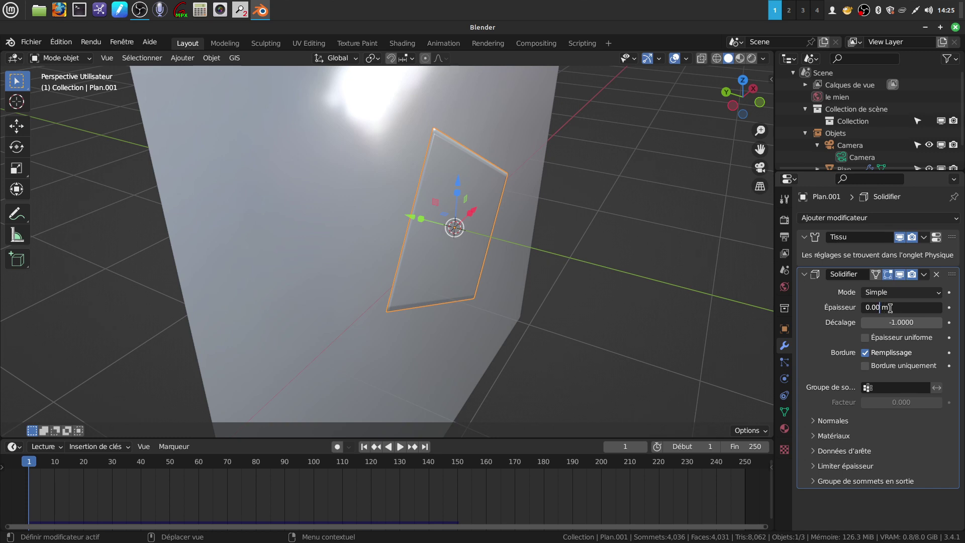
key(Return)
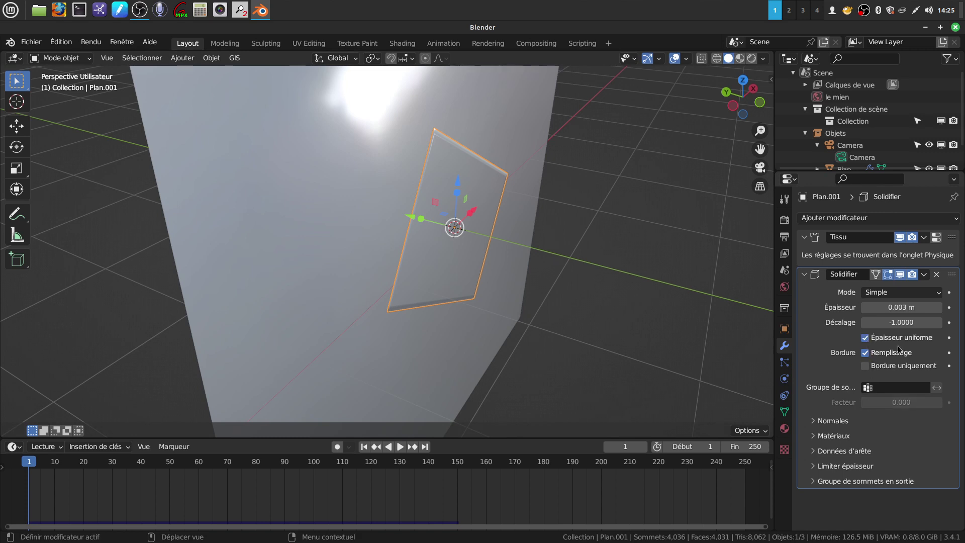
middle_drag(491, 248, 496, 255)
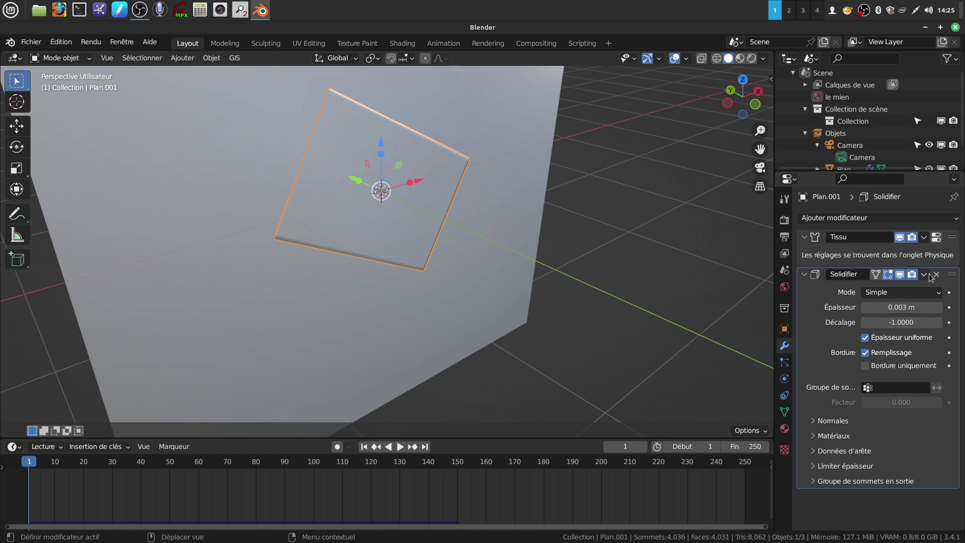
Place the towel's Solidify modifier above the Cloth modifier and apply it
drag(950, 278, 948, 234)
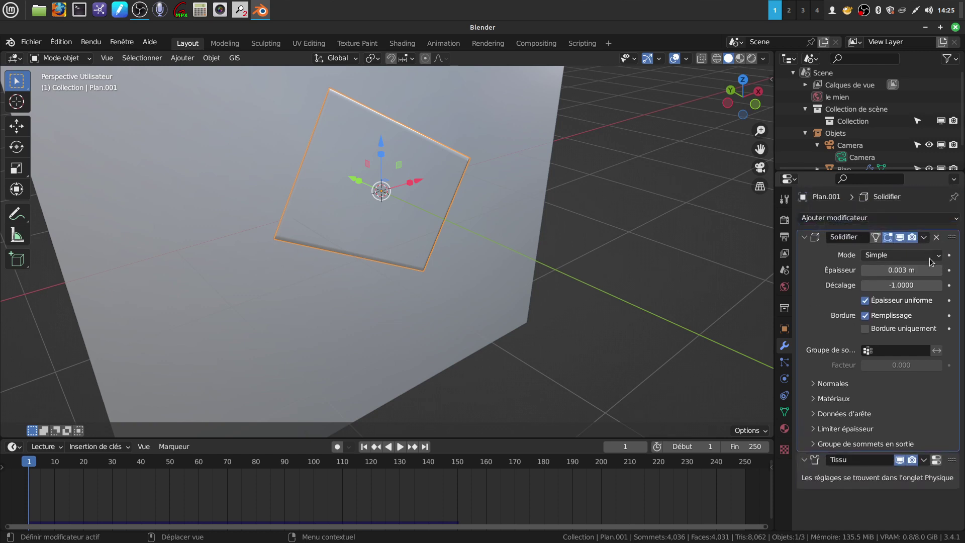
click(925, 238)
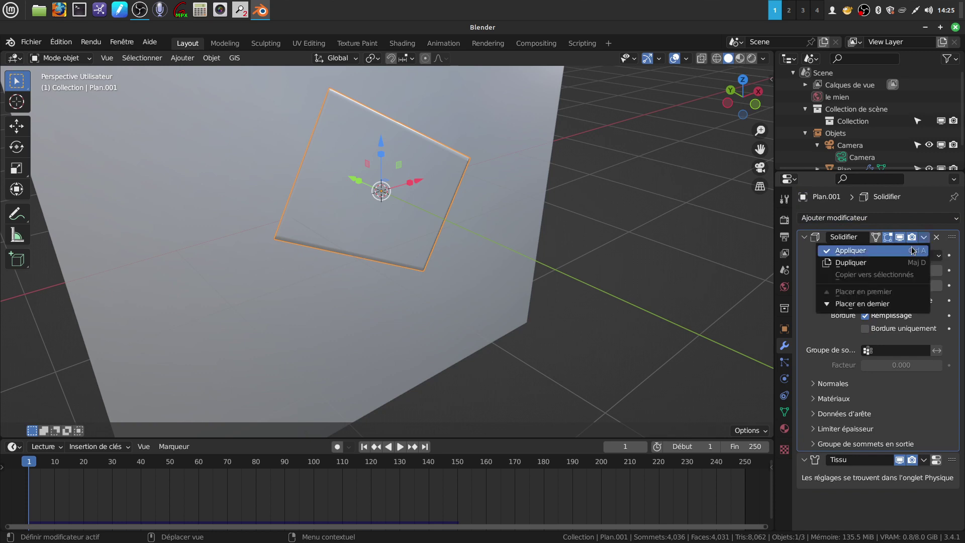
click(899, 256)
Play the thickened towel's cached cloth simulation against the wall, stop it and return to frame 1
middle_drag(552, 244, 406, 194)
scroll(463, 199, down, 3)
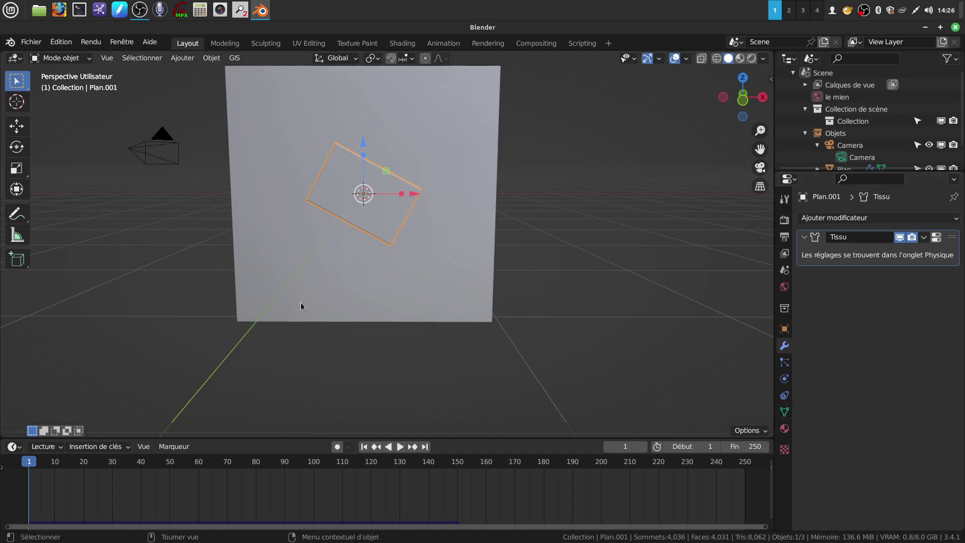
click(784, 378)
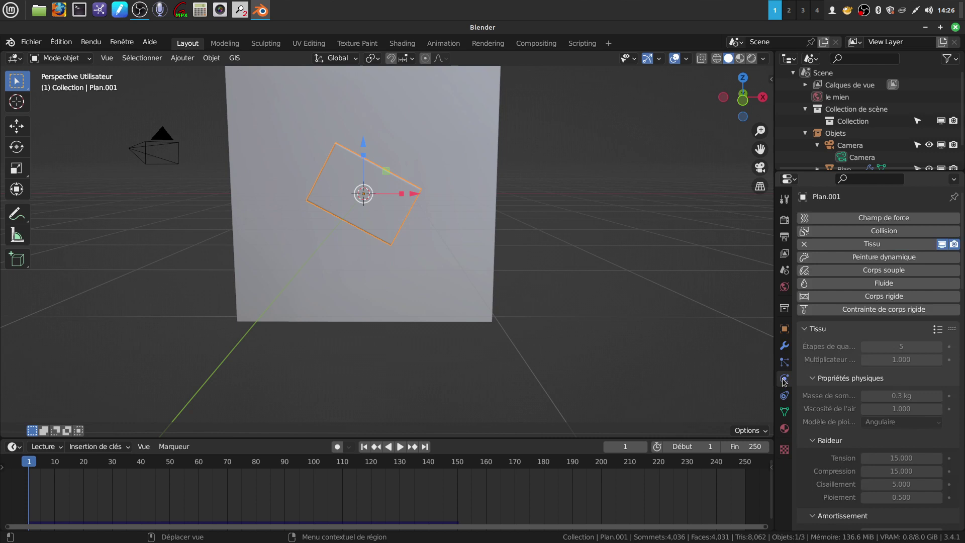
click(401, 447)
scroll(411, 372, up, 3)
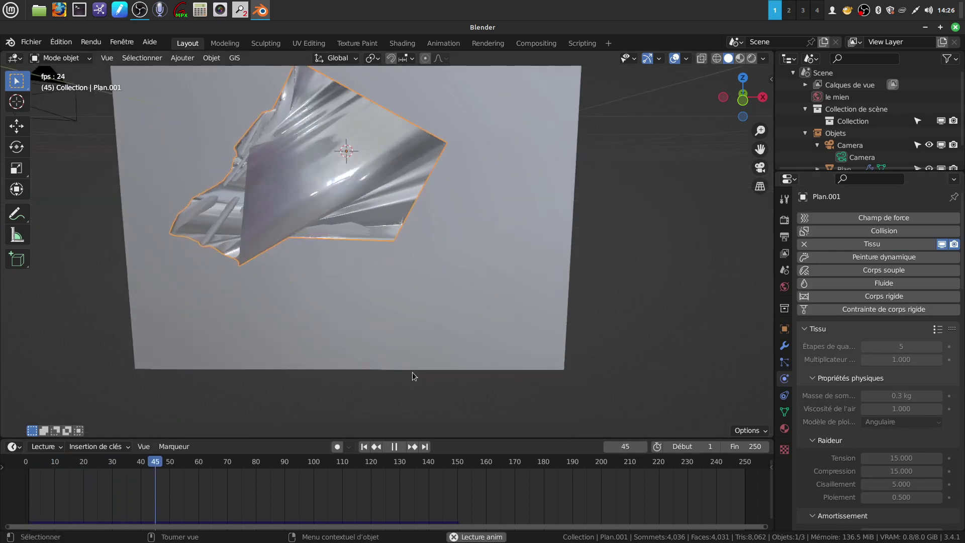
click(396, 447)
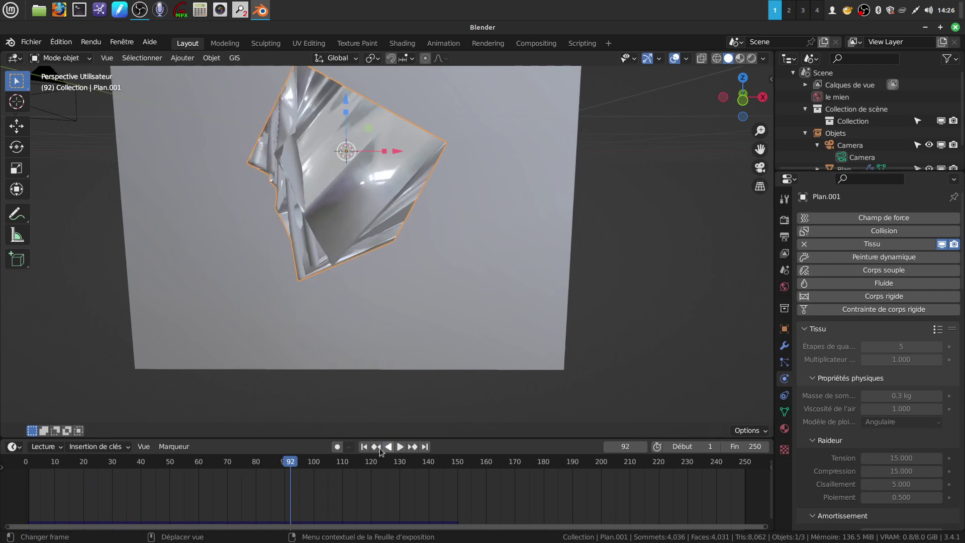
drag(293, 467, 36, 471)
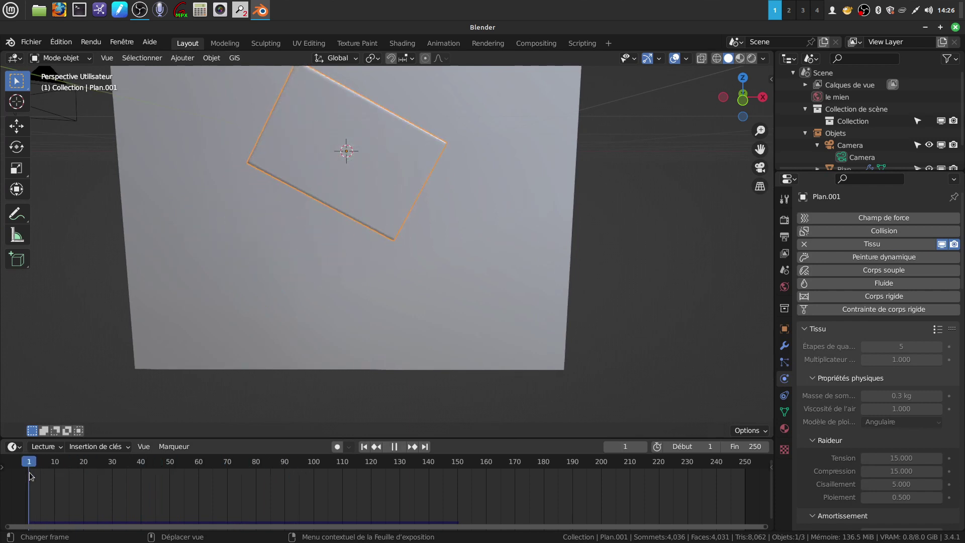
Apply all transformations to the towel and rebake its cloth simulation over frames 1 to 150
key(ctrl+a)
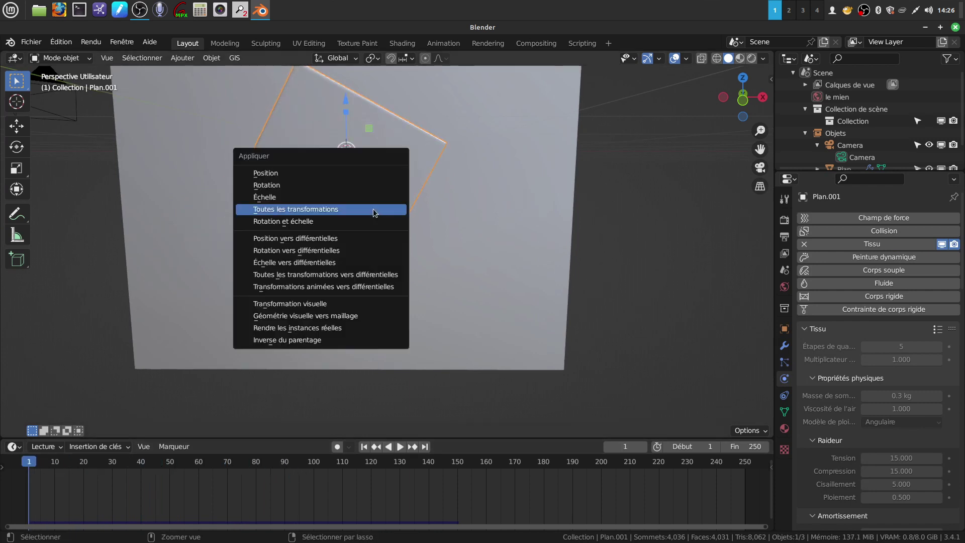
click(373, 209)
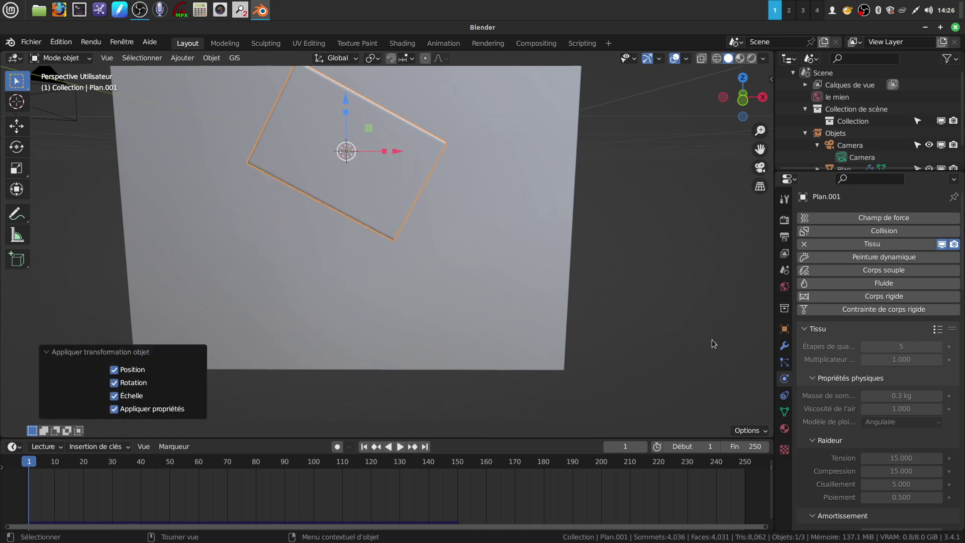
scroll(859, 414, down, 12)
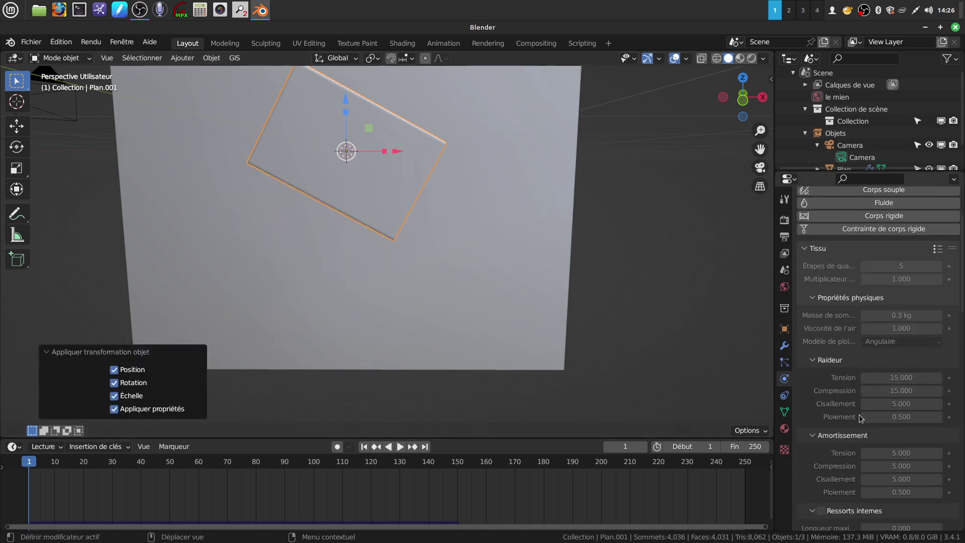
scroll(858, 414, down, 10)
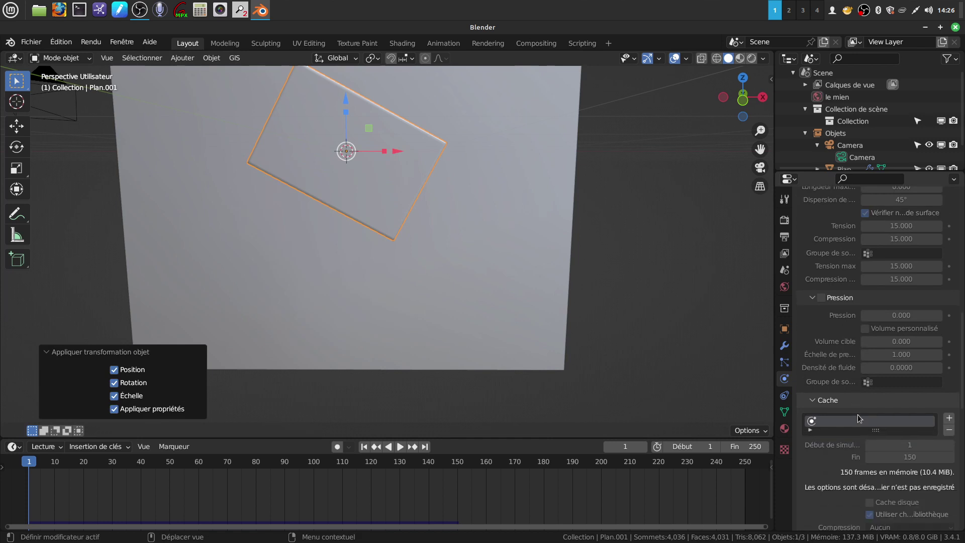
click(873, 402)
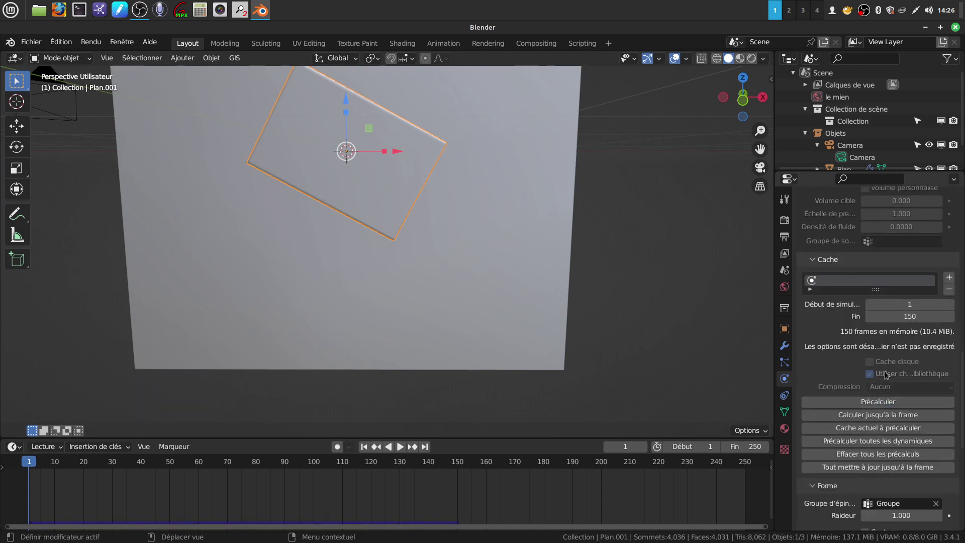
click(867, 404)
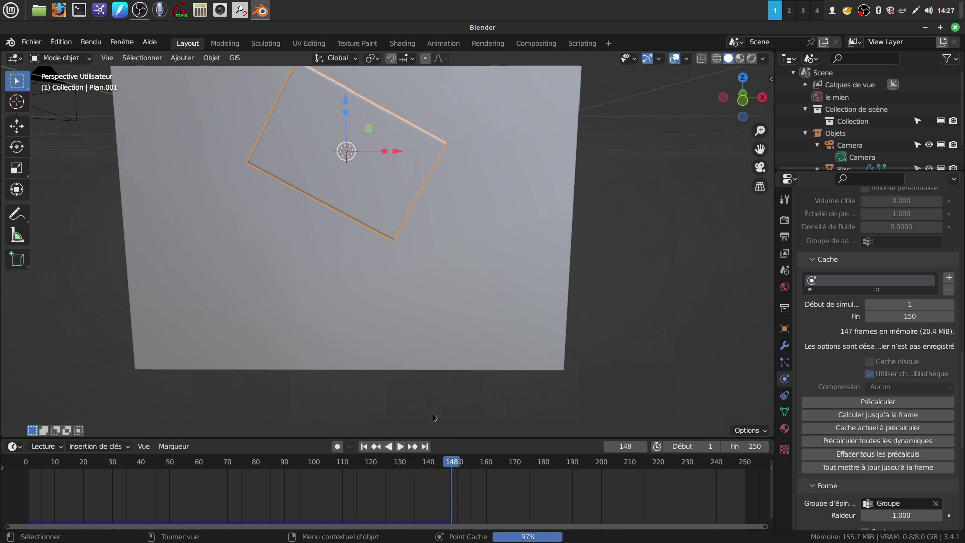
Play the new towel bake to check how the fabric drapes, stop it and rewind to frame 1
key(space)
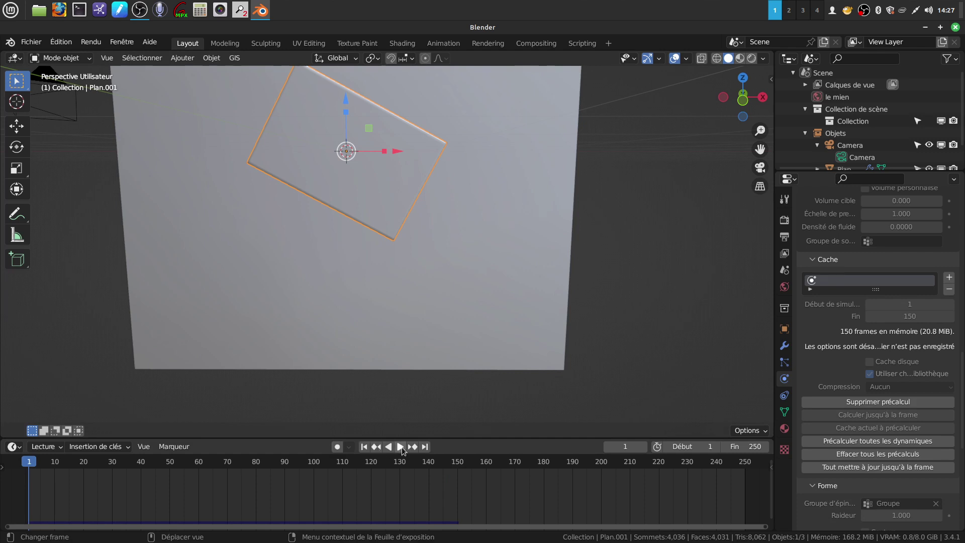
middle_drag(381, 257, 324, 224)
scroll(325, 224, down, 2)
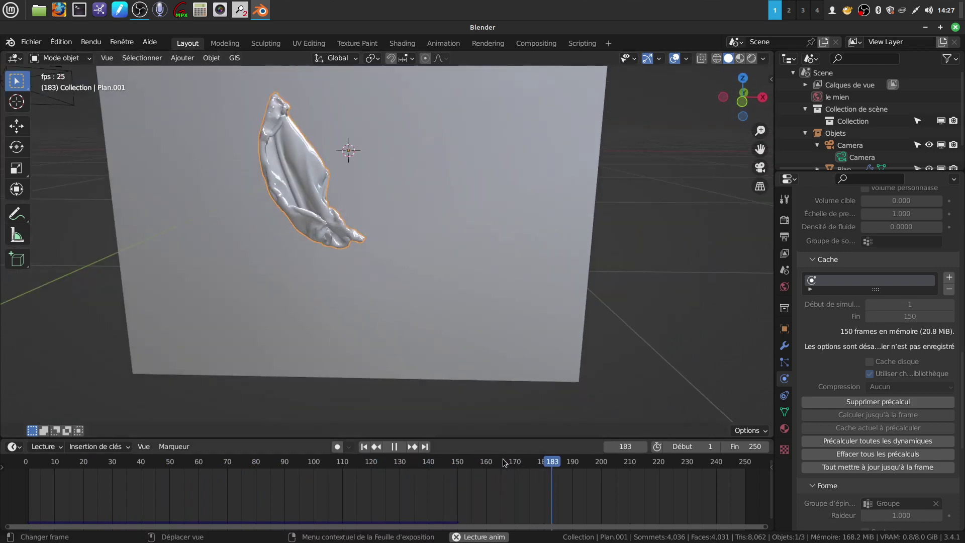
click(396, 448)
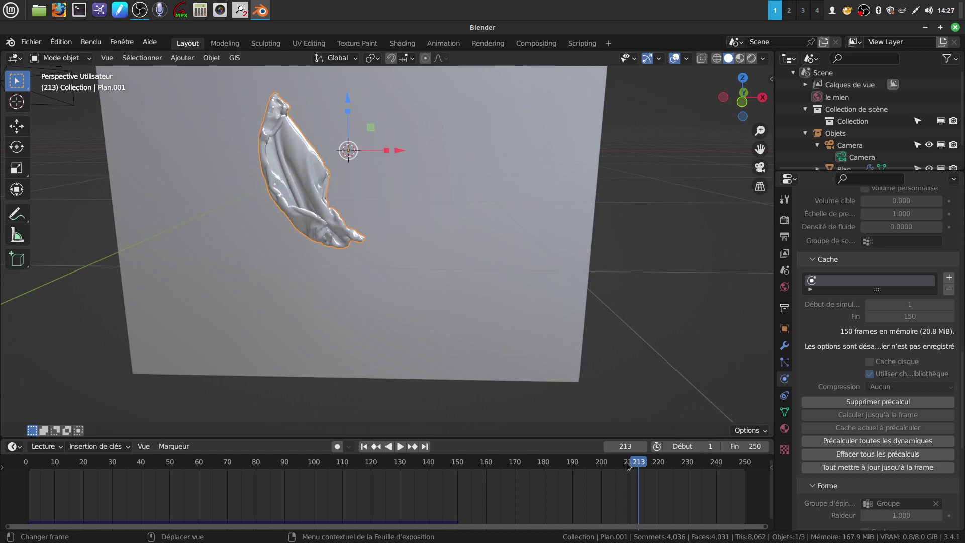
drag(633, 464, 29, 463)
key(space)
scroll(427, 279, down, 3)
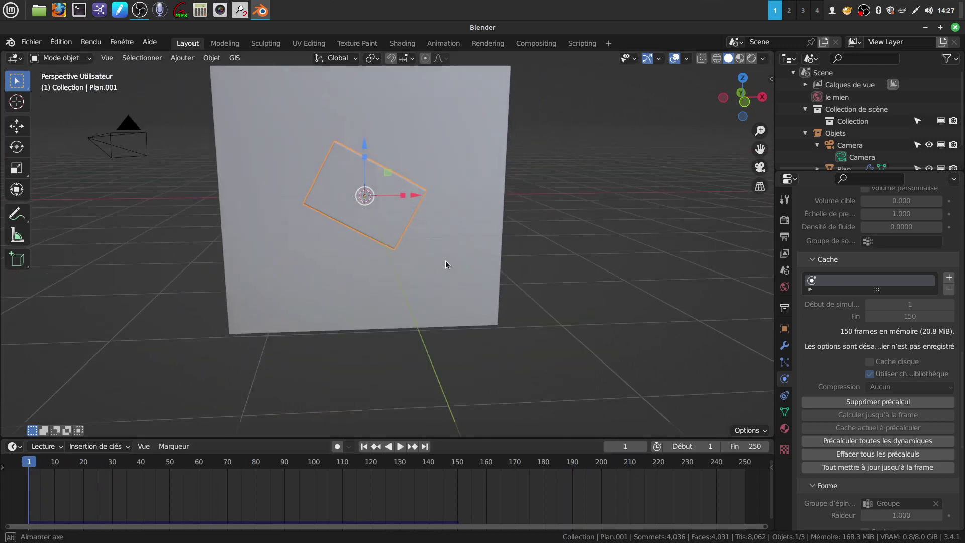
Delete the towel's cloth bake and set its self-collision distance to 0.0015 m
click(855, 403)
scroll(860, 473, down, 6)
scroll(868, 488, down, 6)
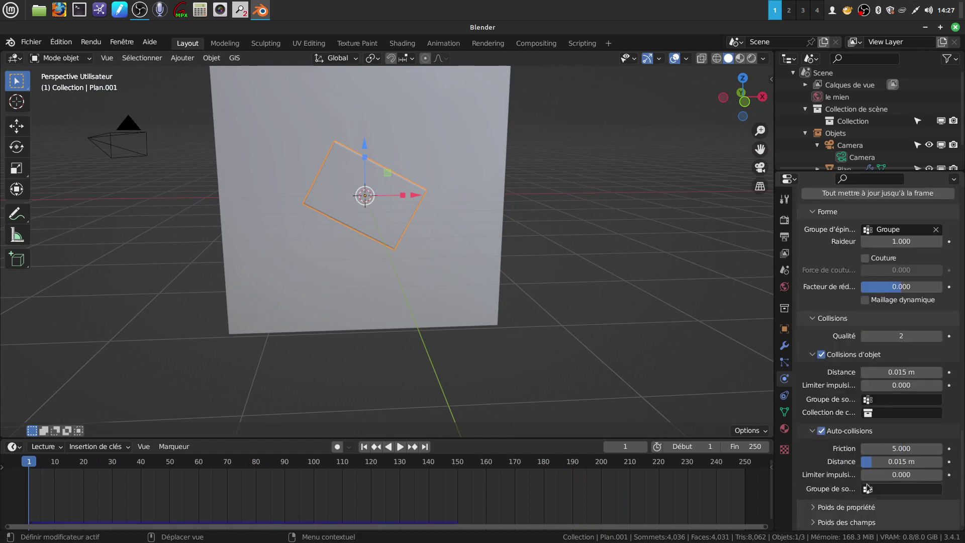
click(894, 461)
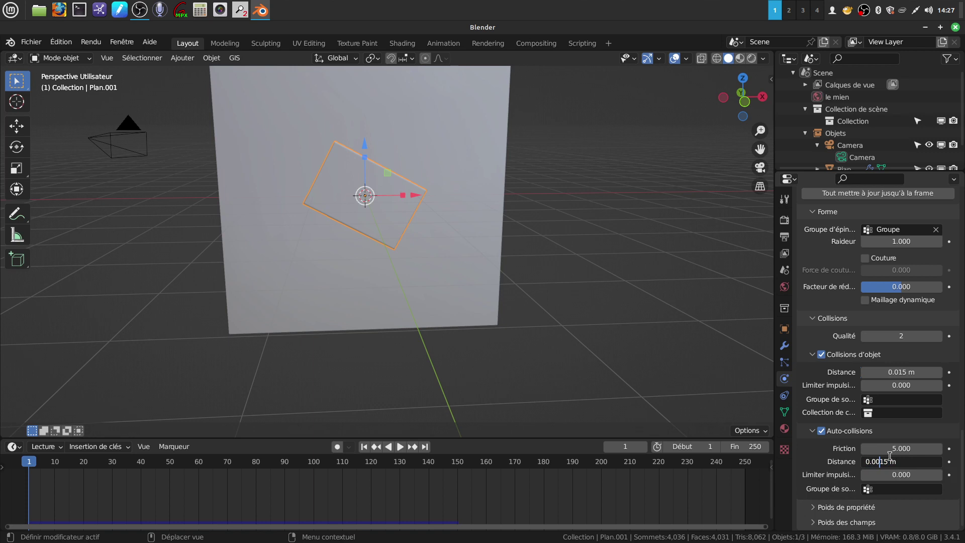
key(Return)
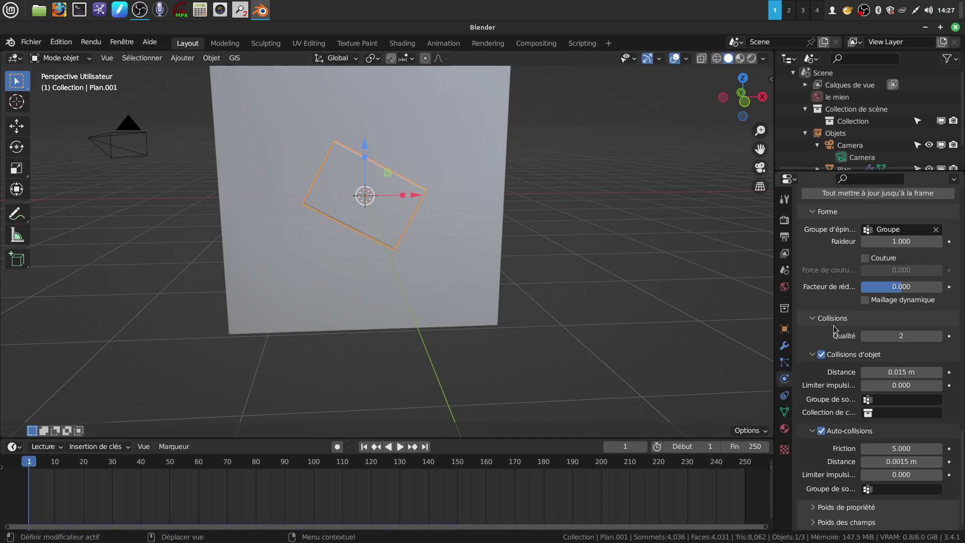
Bake the towel's cloth simulation with the new self-collision distance and play the result up to frame 145
scroll(834, 328, up, 8)
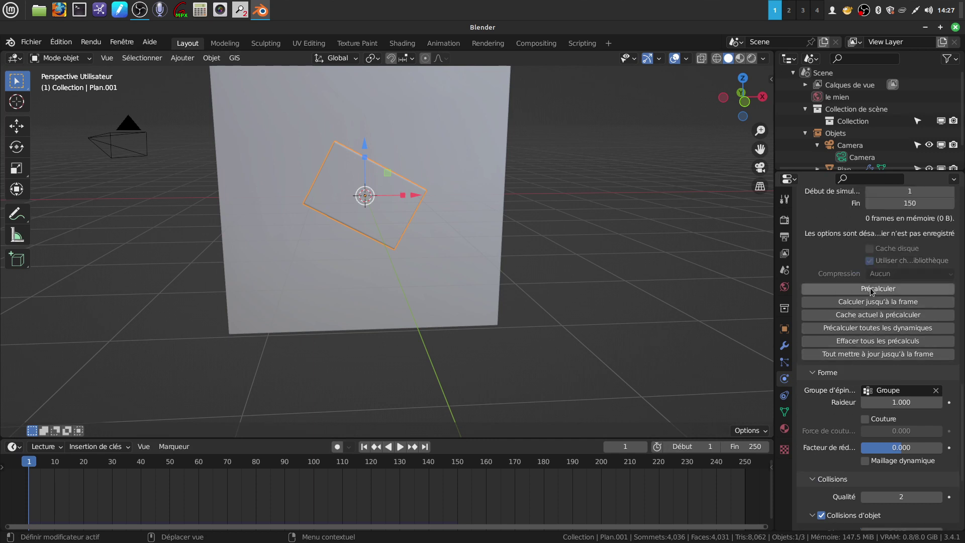
click(872, 290)
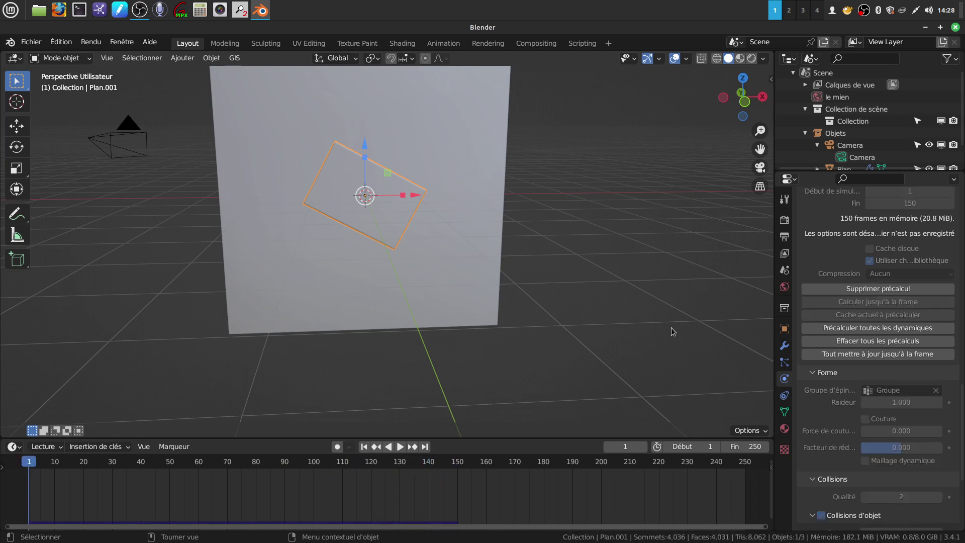
click(401, 447)
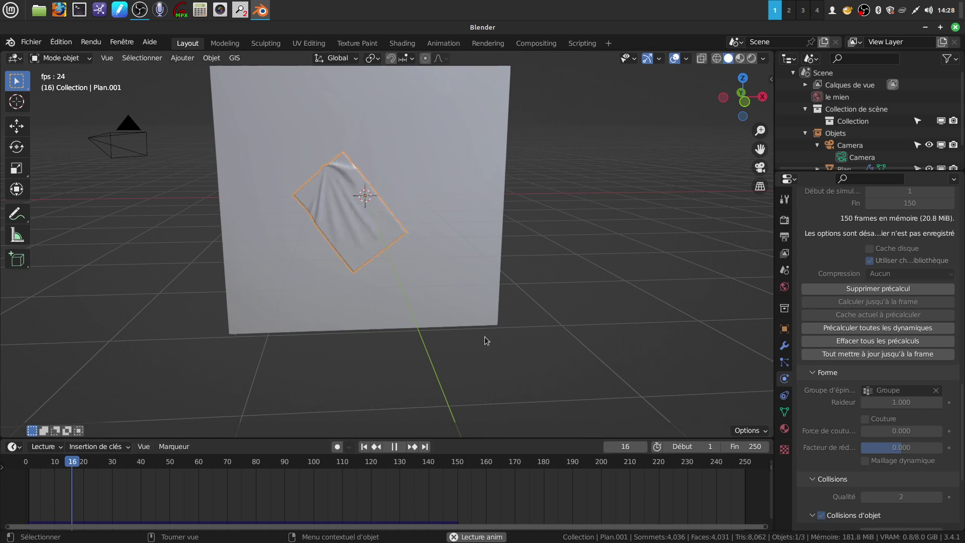
scroll(490, 384, up, 2)
scroll(490, 384, up, 2)
middle_drag(343, 288, 318, 280)
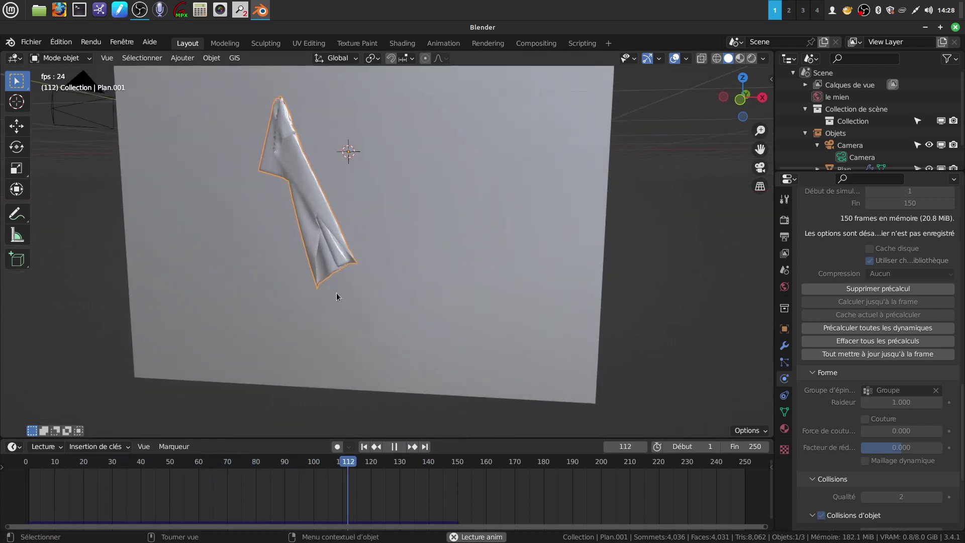
middle_drag(367, 319, 424, 318)
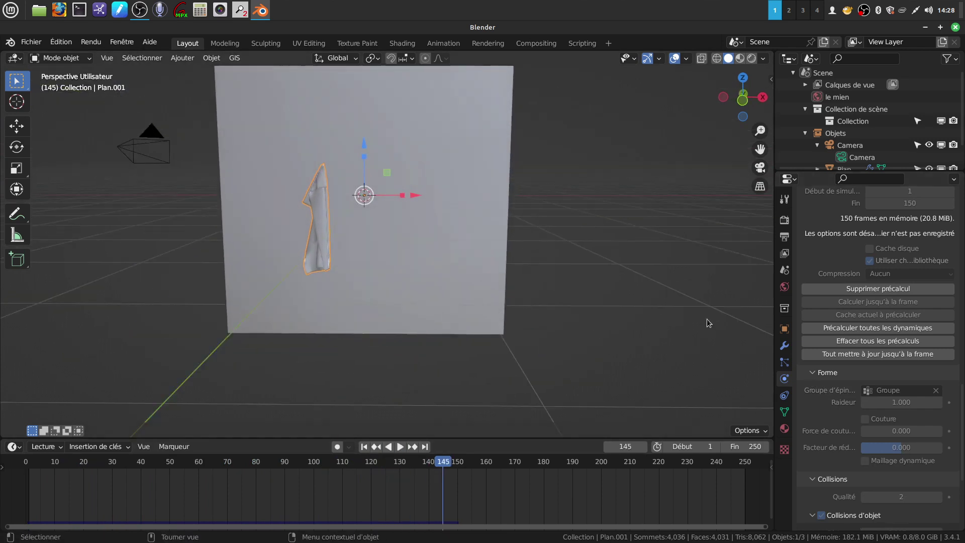
Examine the towel's folds from several angles and move the animation to frame 85
middle_drag(375, 274, 424, 268)
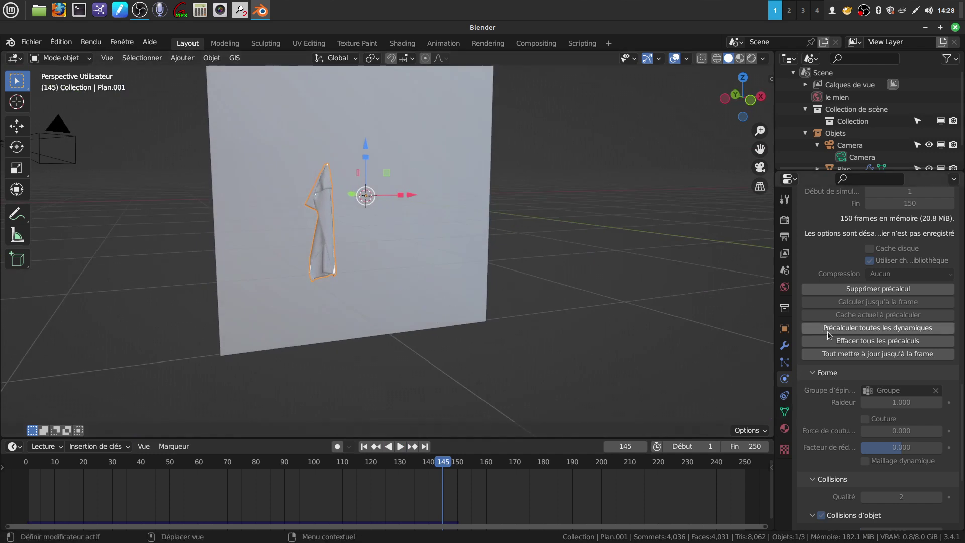
middle_drag(480, 244, 335, 256)
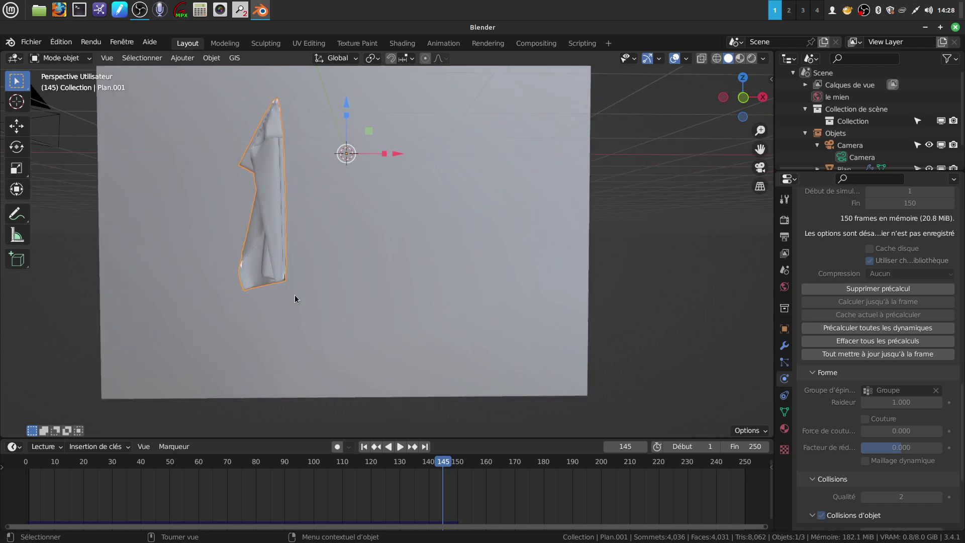
middle_drag(261, 257, 308, 167)
middle_drag(344, 259, 335, 193)
key(space)
drag(442, 464, 270, 466)
key(space)
middle_drag(337, 330, 619, 348)
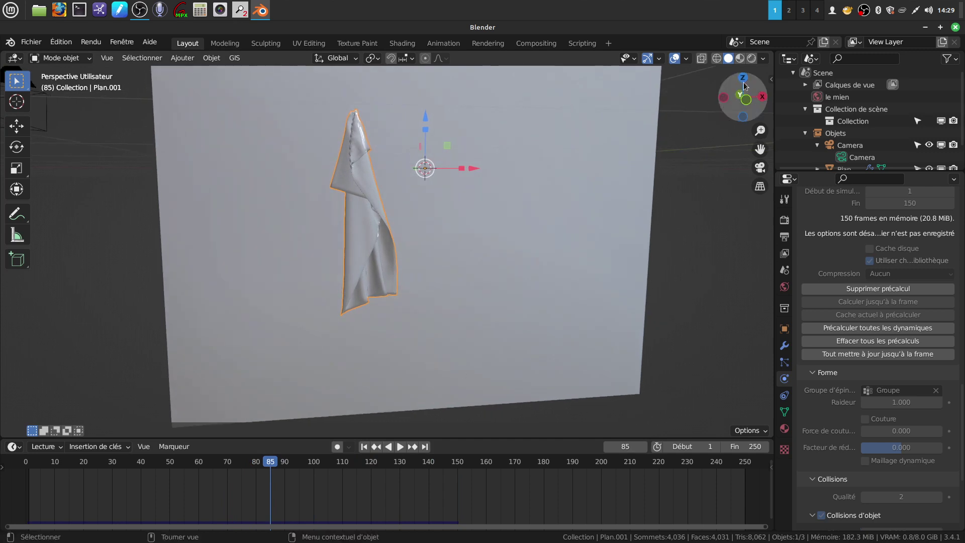
Switch the viewport to rendered shading and examine the striped towel against the tiled wall
click(752, 58)
mouse_move(558, 252)
middle_down()
mouse_move(551, 233)
mouse_move(543, 238)
middle_up()
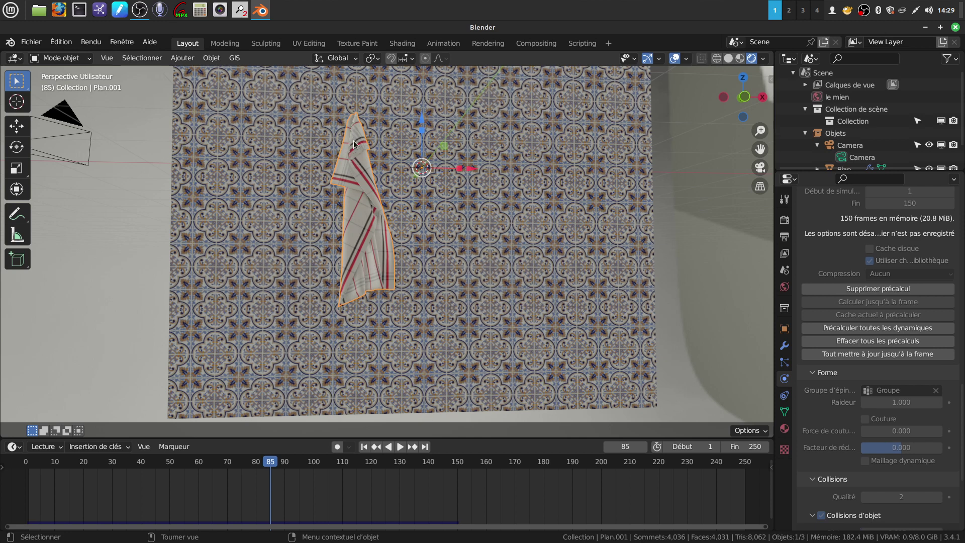
middle_drag(353, 140, 380, 223)
scroll(355, 104, up, 3)
scroll(414, 221, down, 4)
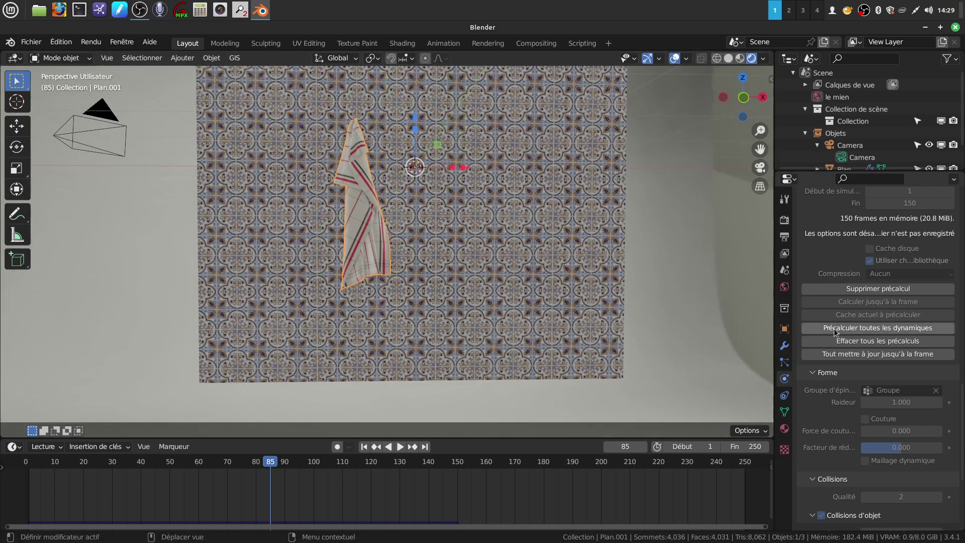
middle_drag(364, 327, 579, 312)
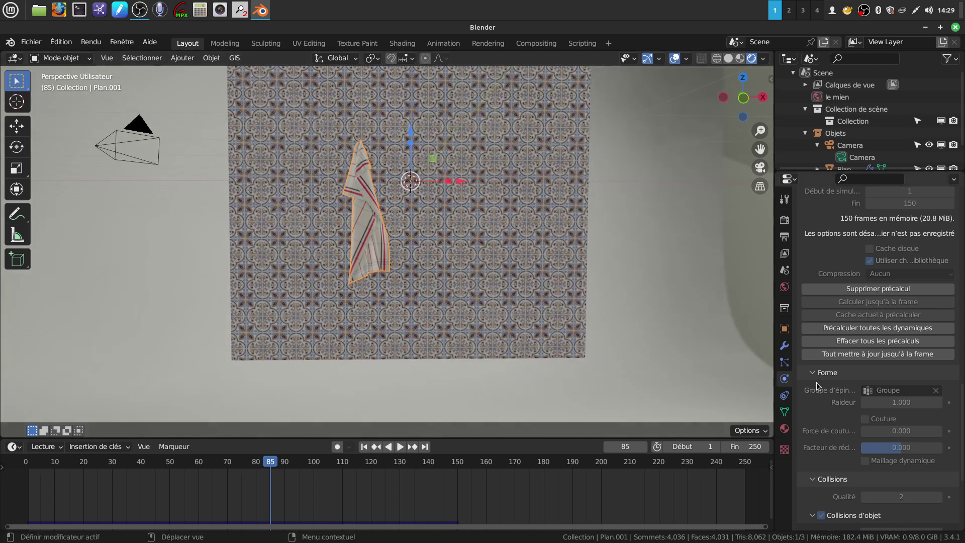
Apply the Cloth modifier to the towel to fix its draped shape at frame 85
click(785, 345)
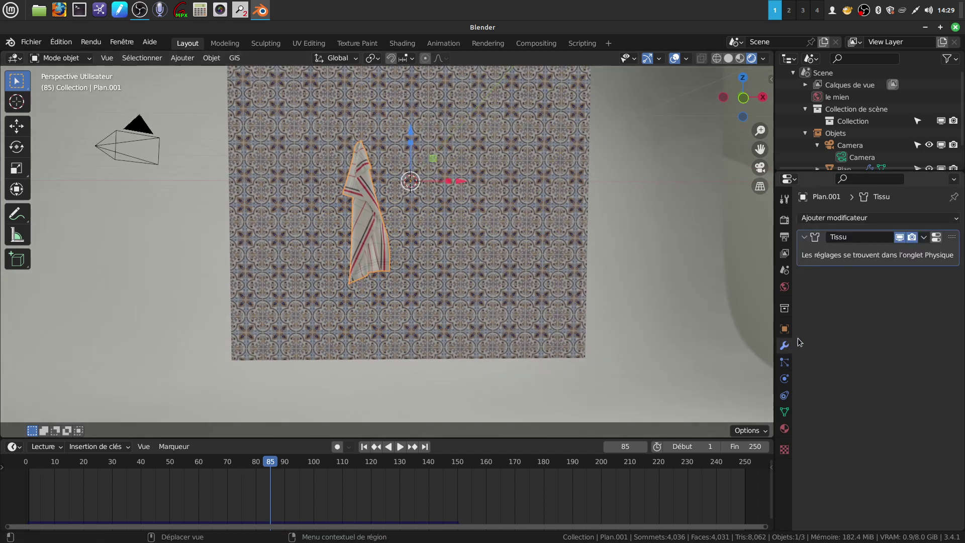
click(925, 237)
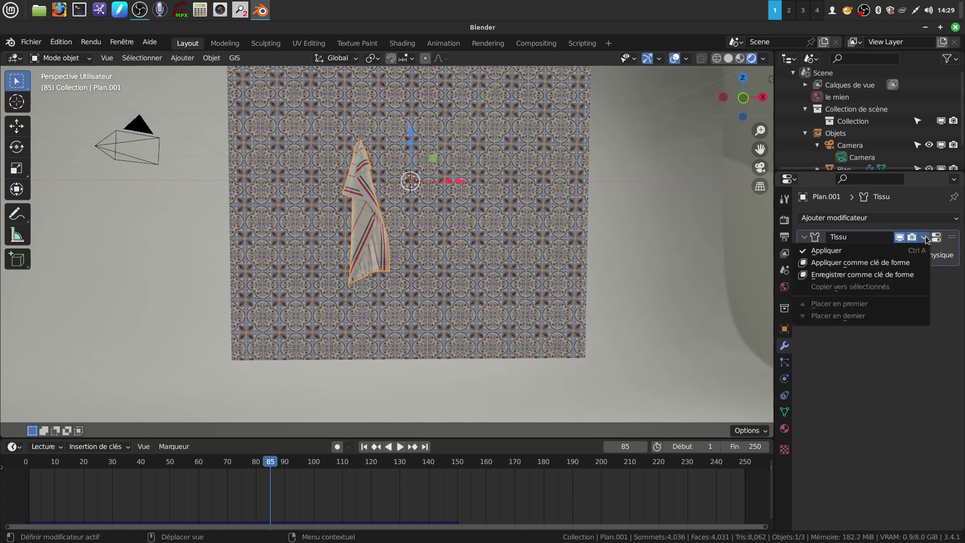
click(885, 250)
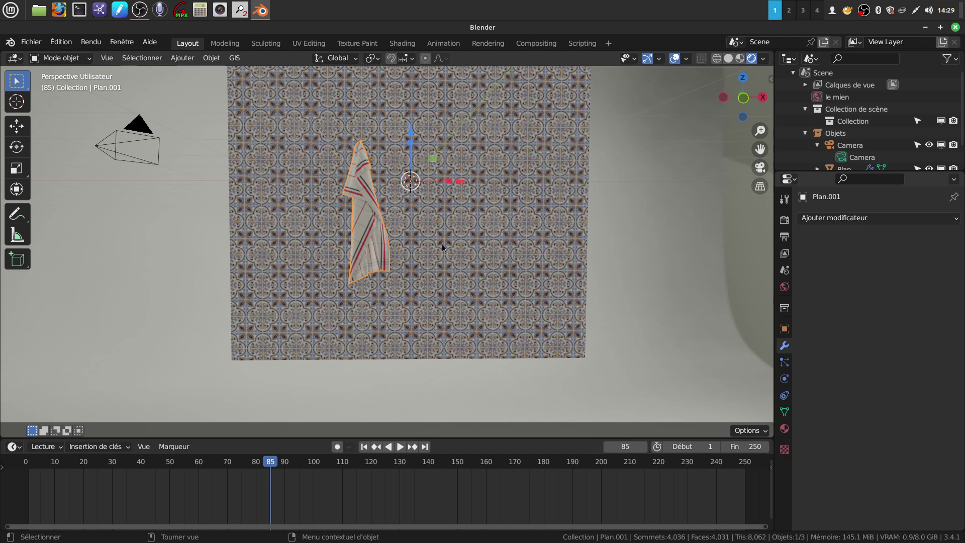
Apply the Collision modifier on the tiled wall plane and reselect the towel
click(507, 277)
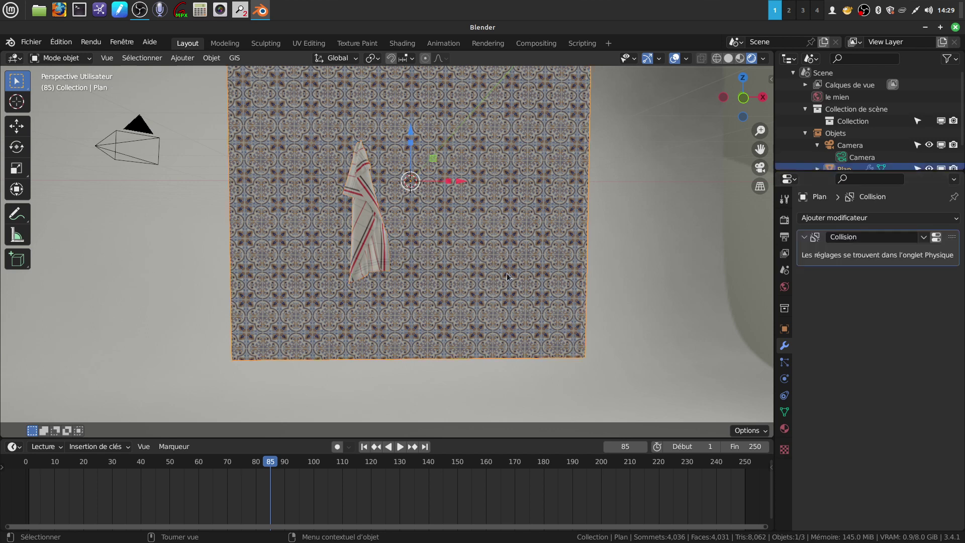
click(925, 235)
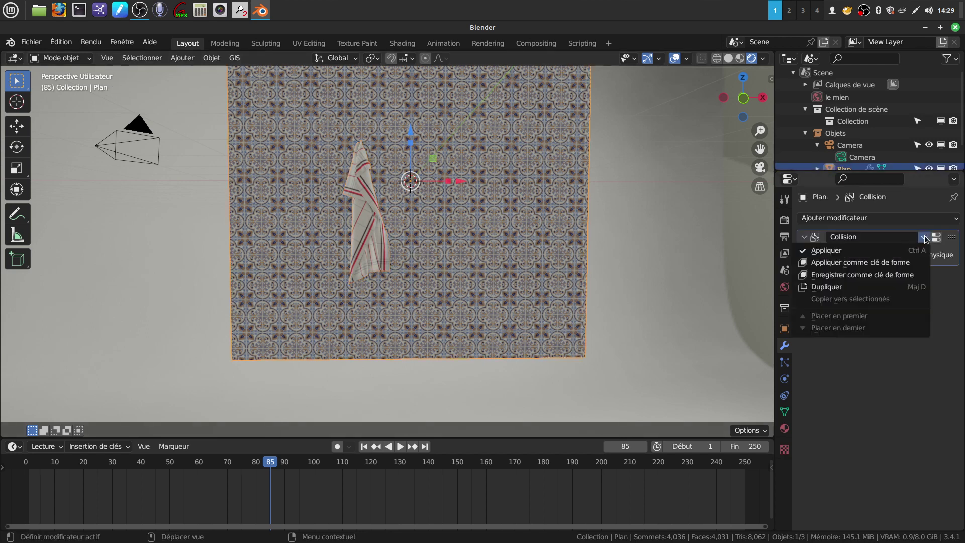
click(883, 250)
click(382, 268)
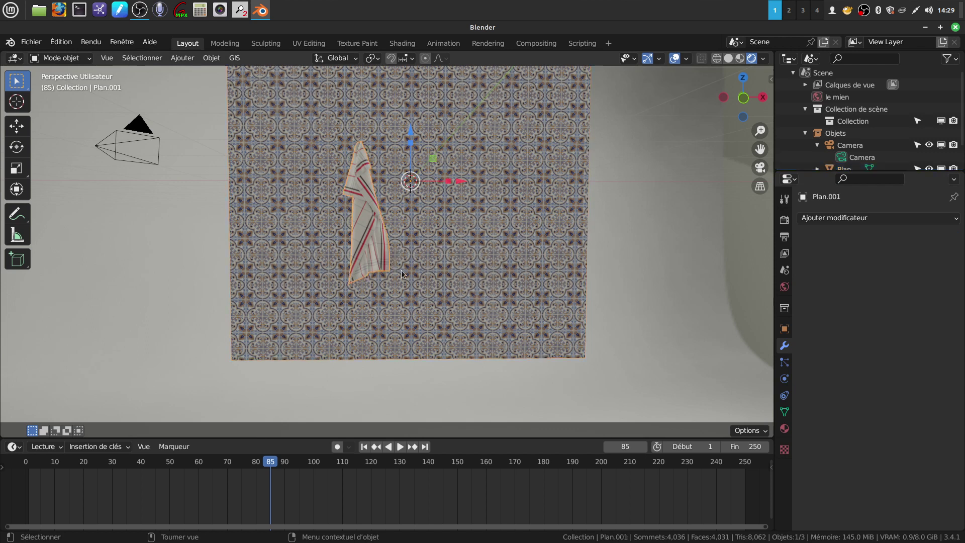
Check the towel's physics properties, and scrub and play the timeline to test its frozen drape, ending on frame 1
click(785, 379)
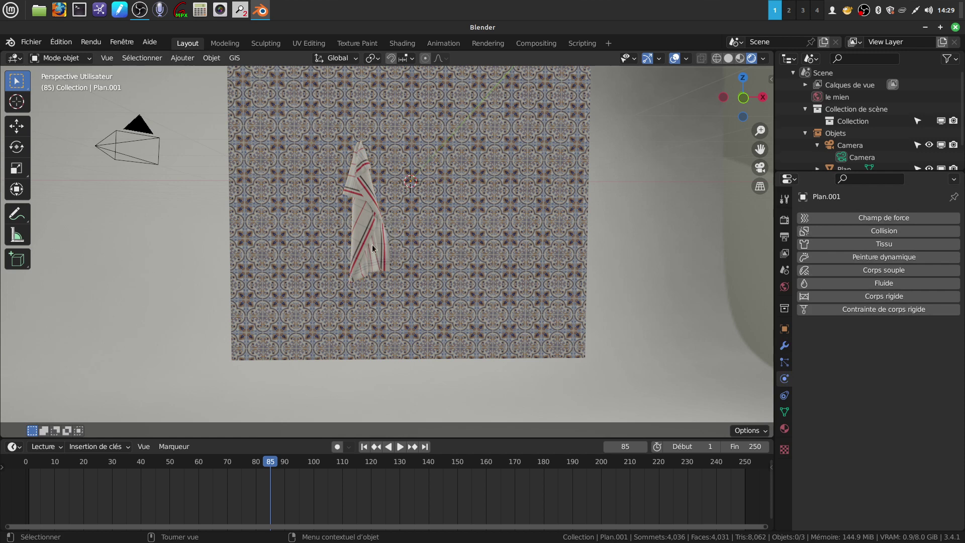
middle_drag(388, 247, 322, 311)
click(376, 201)
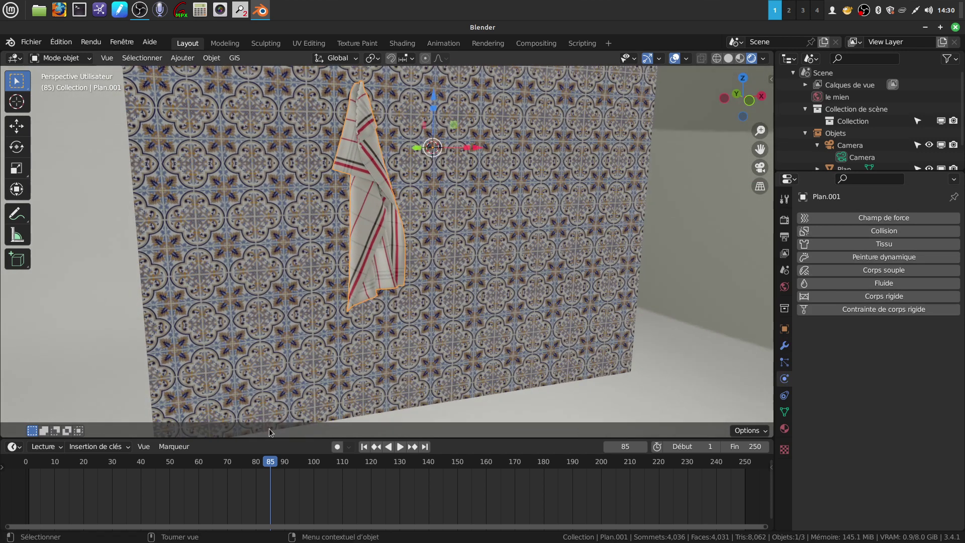
drag(28, 462, 141, 461)
drag(408, 453, 78, 477)
key(space)
middle_drag(415, 282, 449, 193)
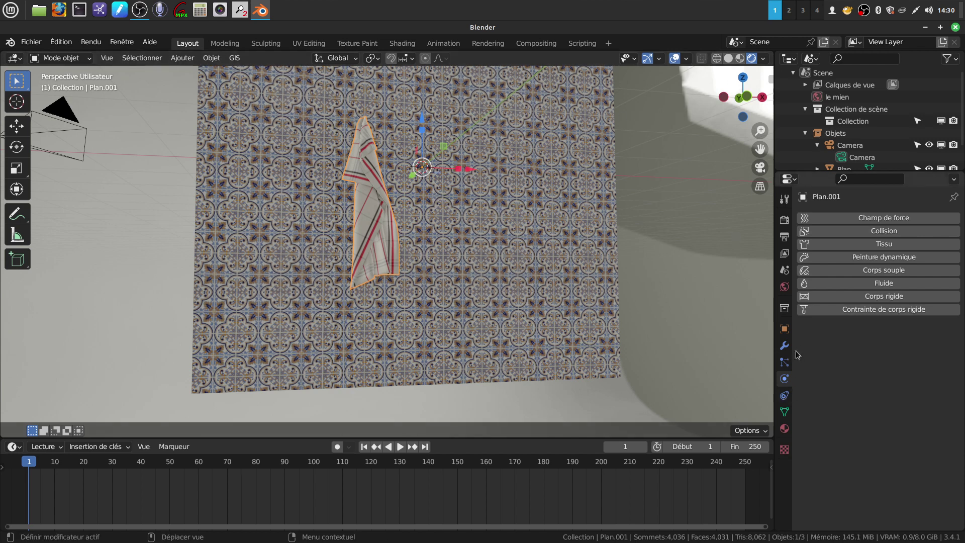
Add a Subdivision Surface modifier to the towel and inspect its folds up close
click(784, 346)
click(954, 219)
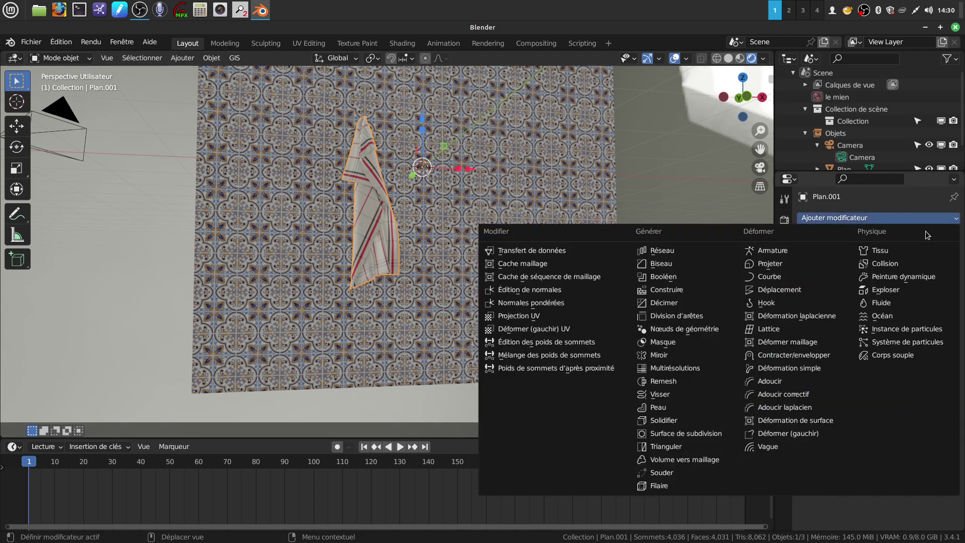
click(705, 433)
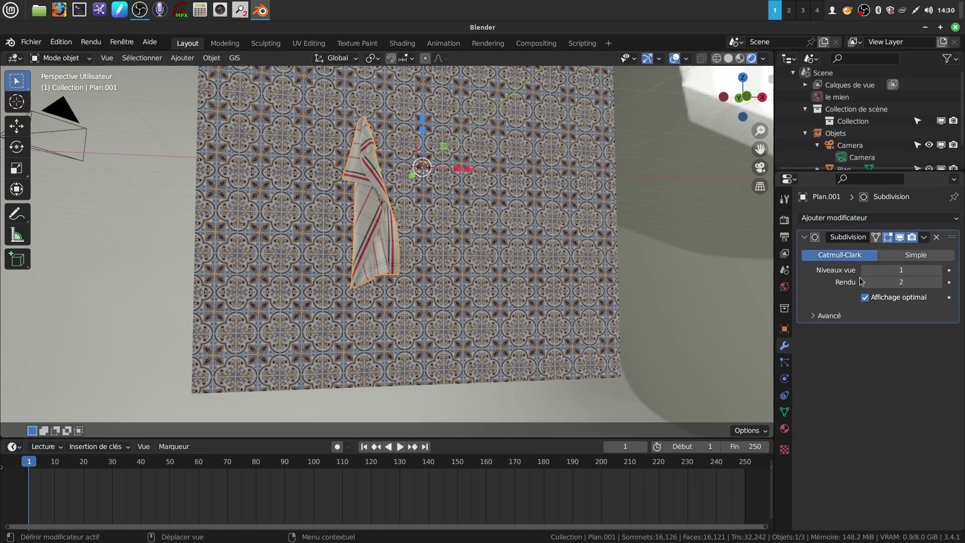
scroll(334, 250, up, 3)
middle_drag(384, 174, 418, 275)
scroll(435, 245, up, 3)
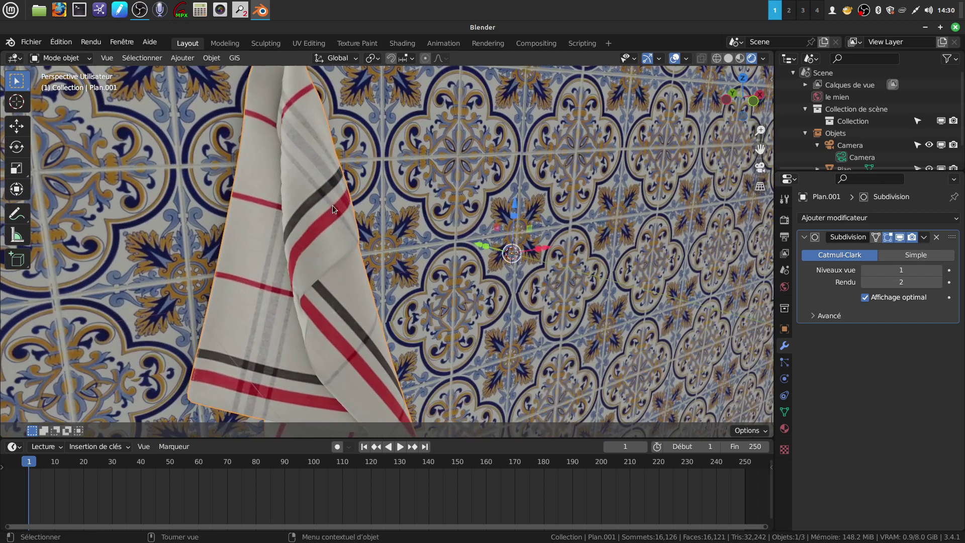
mouse_move(303, 194)
middle_down()
mouse_move(361, 191)
mouse_move(317, 199)
middle_up()
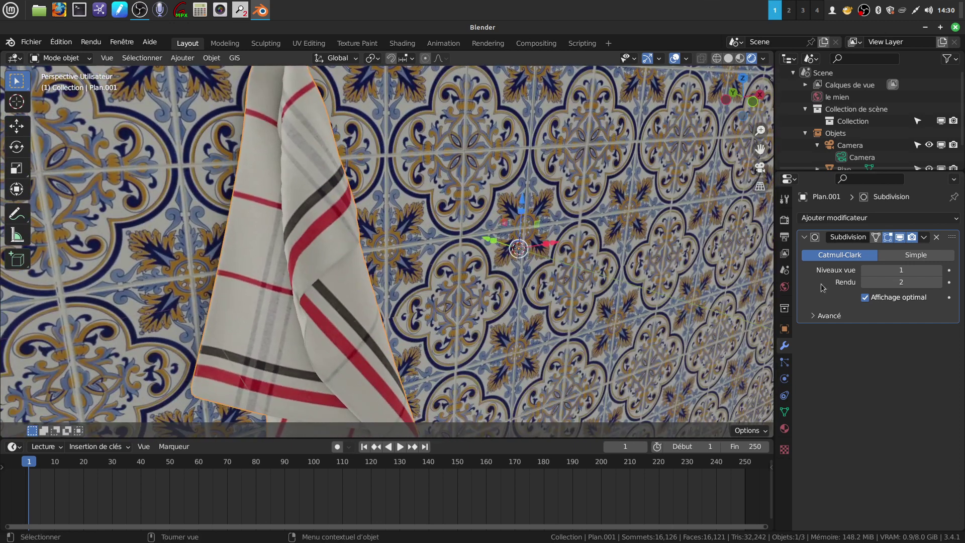
Set the towel's subdivision level in the viewport to 2 and inspect the smoothed fabric
click(938, 270)
middle_drag(752, 269, 400, 215)
scroll(399, 214, down, 4)
scroll(328, 230, up, 3)
middle_drag(328, 231, 473, 230)
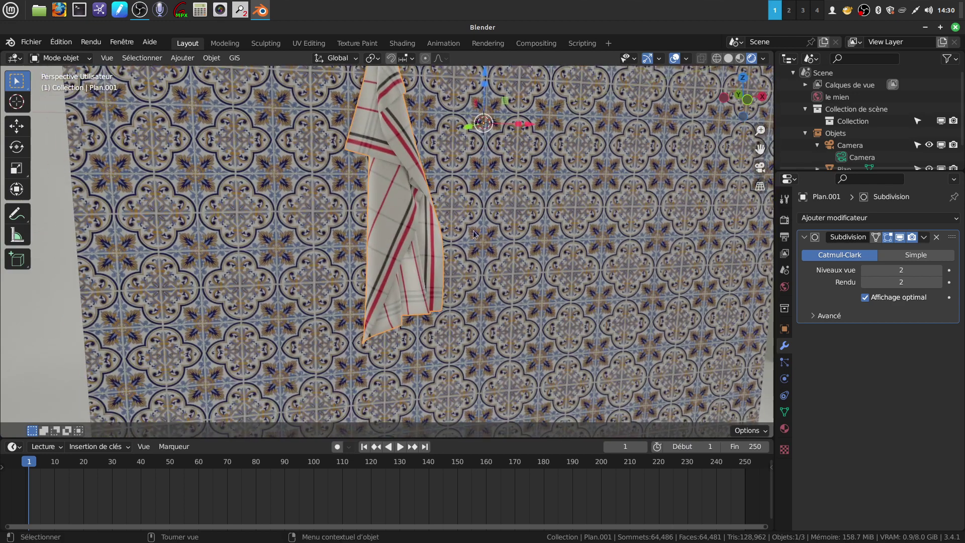
scroll(466, 297, up, 5)
middle_drag(466, 297, 548, 278)
click(547, 279)
scroll(521, 288, down, 8)
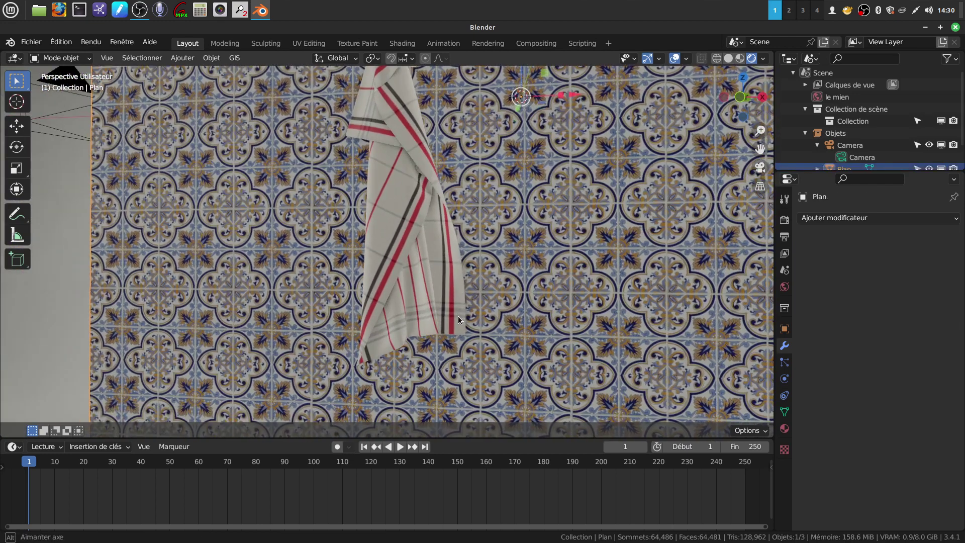
middle_drag(398, 239, 433, 248)
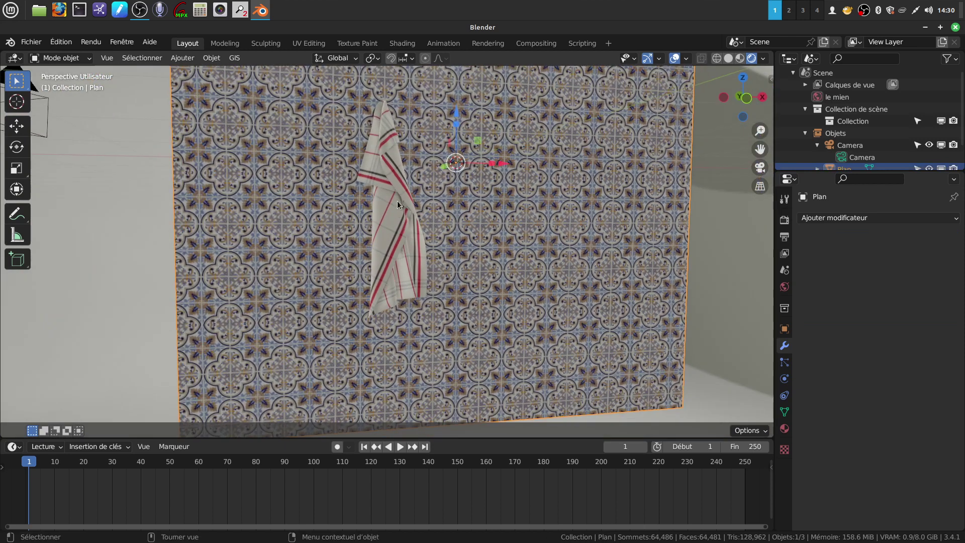
mouse_move(393, 276)
middle_down()
mouse_move(397, 291)
mouse_move(424, 283)
mouse_move(396, 284)
mouse_move(401, 271)
middle_up()
Check the face orientation of the towel's entire mesh in Edit Mode, then hide the overlay and return to Object Mode
click(400, 272)
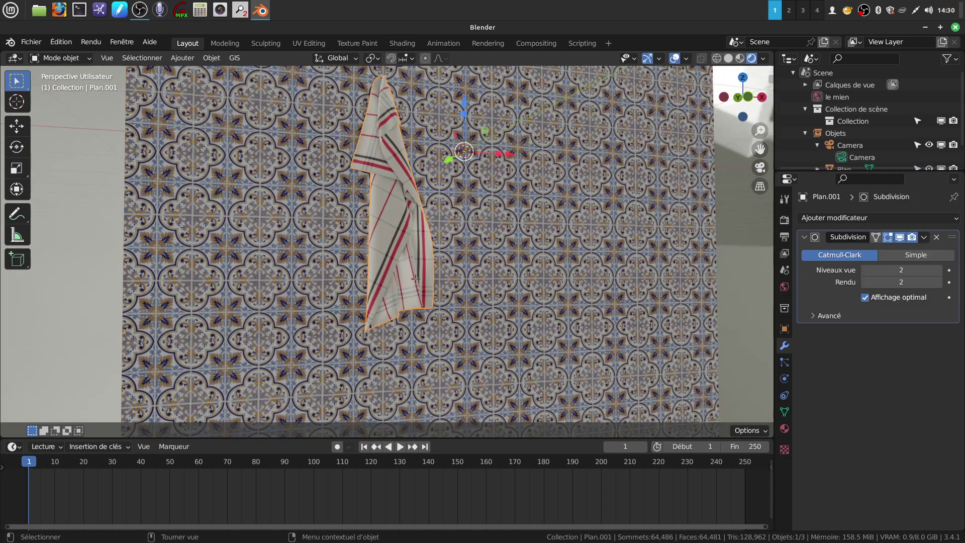
key(Tab)
key(a)
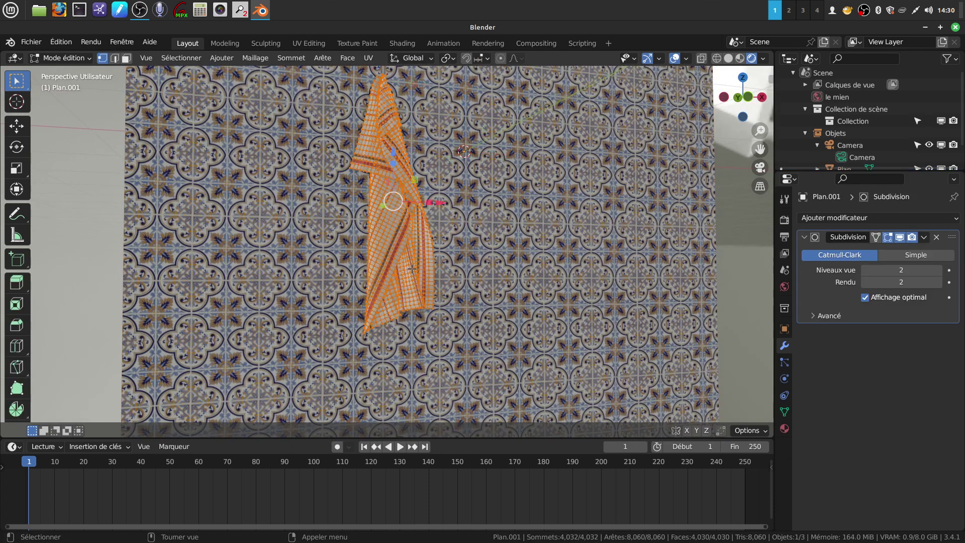
right_click(410, 273)
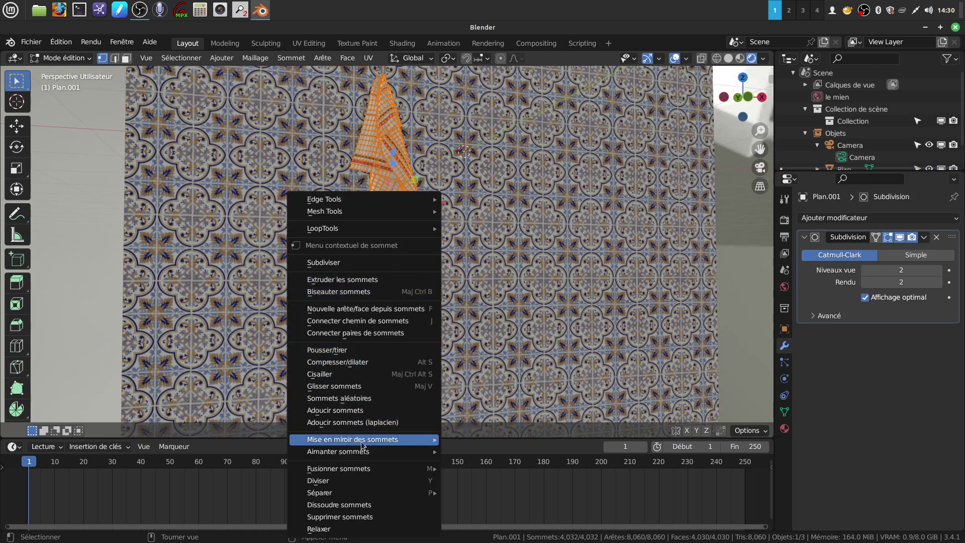
mouse_move(370, 473)
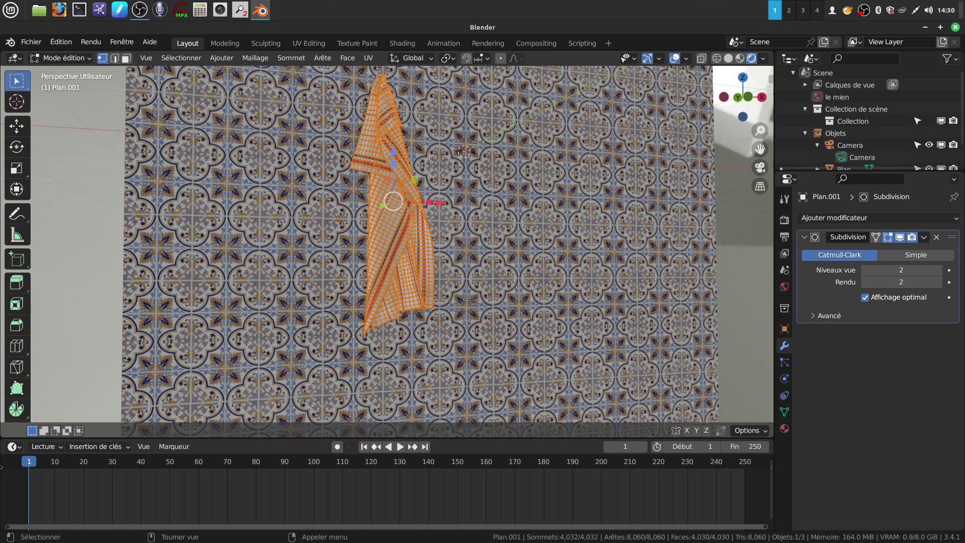
key(q)
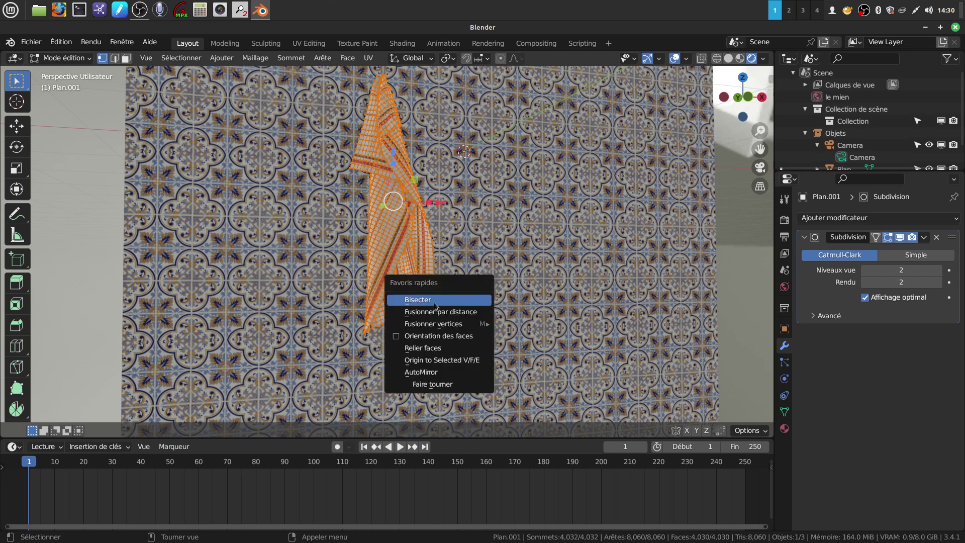
click(395, 336)
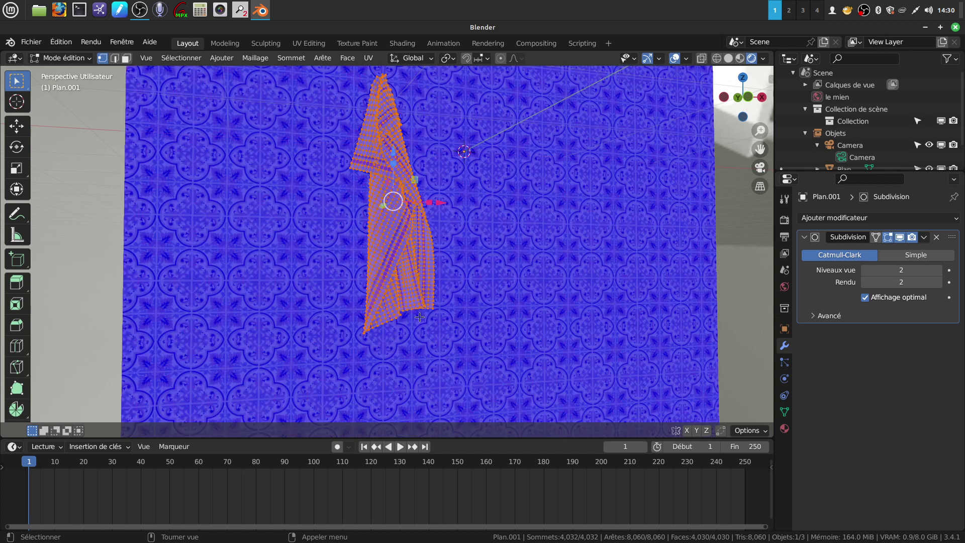
key(q)
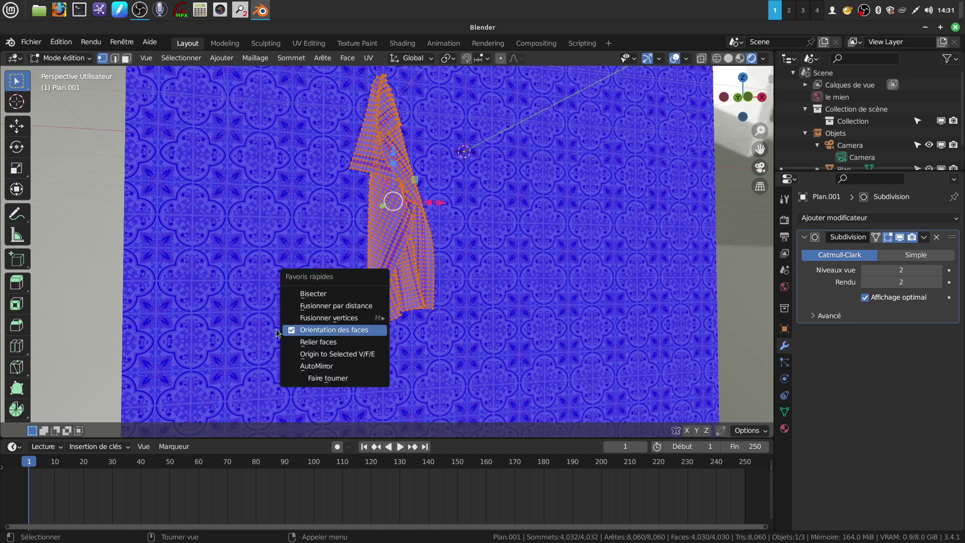
click(296, 330)
key(Tab)
Examine from the side how closely the towel hangs against the tiled wall
middle_drag(433, 279, 370, 230)
scroll(415, 286, down, 5)
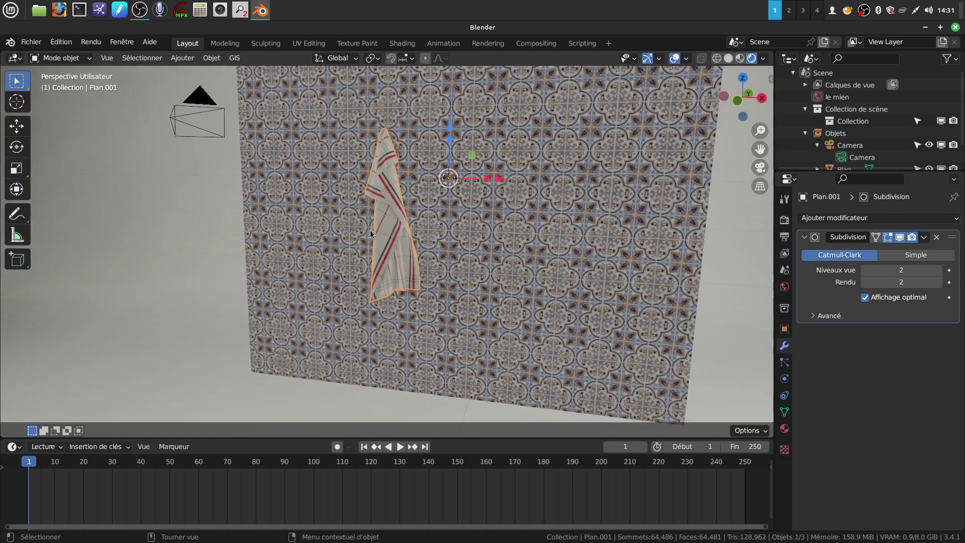
scroll(427, 251, up, 6)
middle_drag(426, 252, 404, 210)
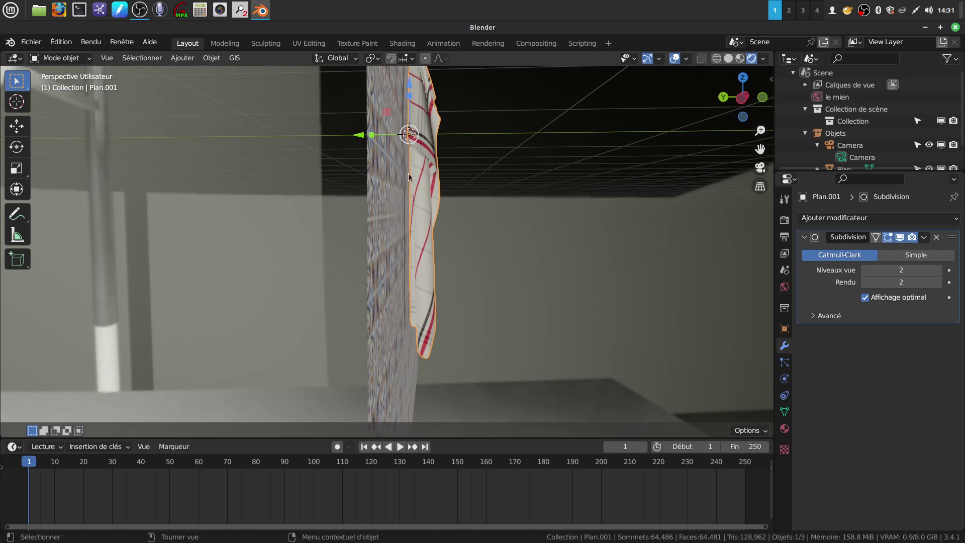
middle_drag(416, 286, 478, 236)
middle_drag(406, 226, 428, 240)
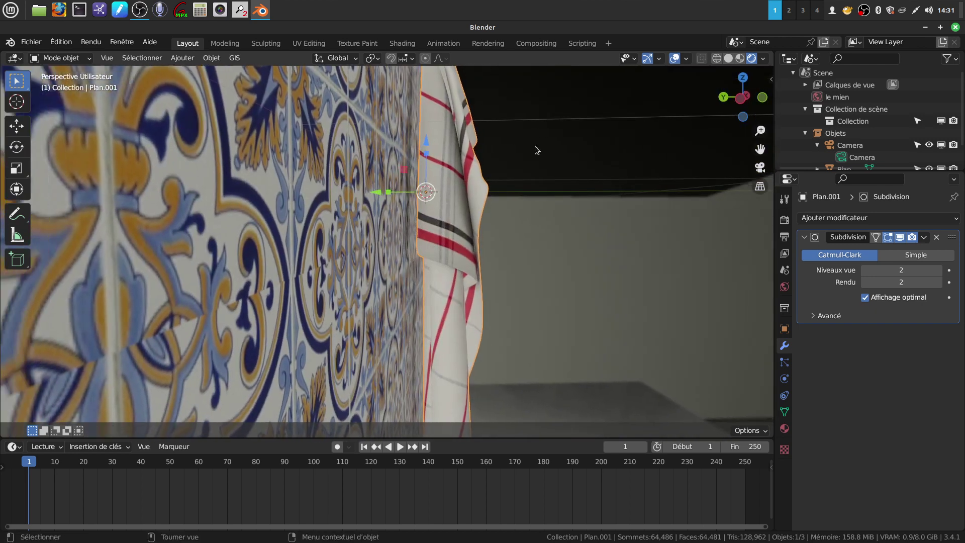
Switch the viewport to solid shading and examine the contact between the towel and the wall
click(729, 59)
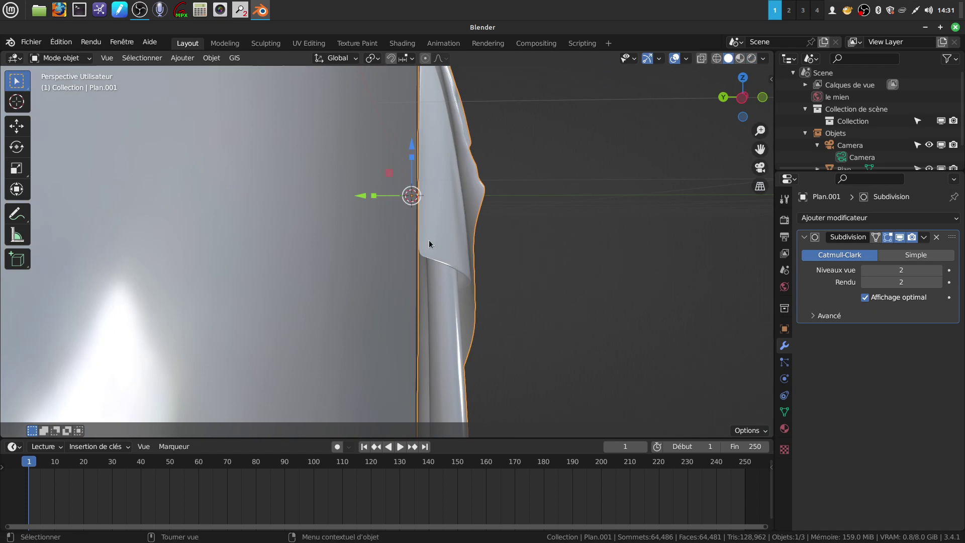
middle_drag(430, 240, 430, 240)
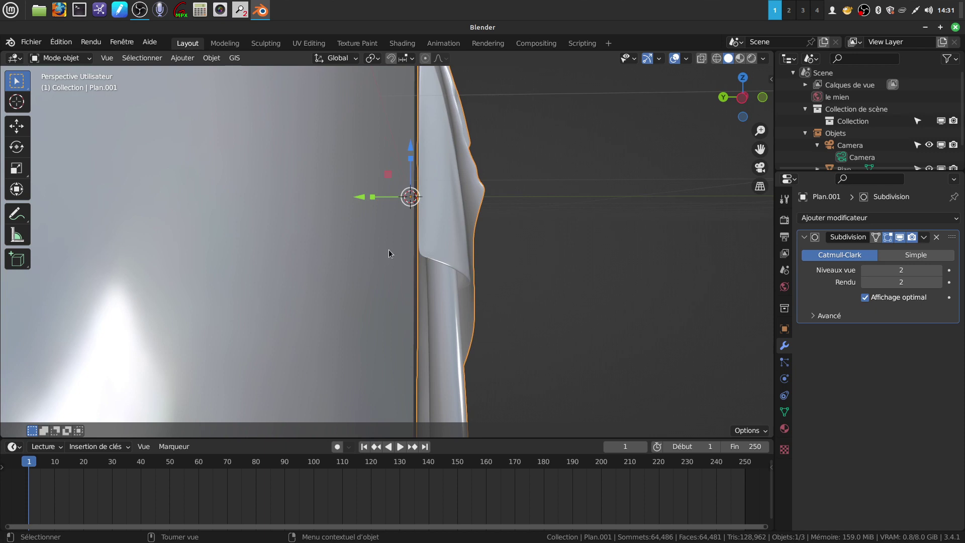
middle_drag(458, 226, 408, 264)
scroll(437, 161, up, 4)
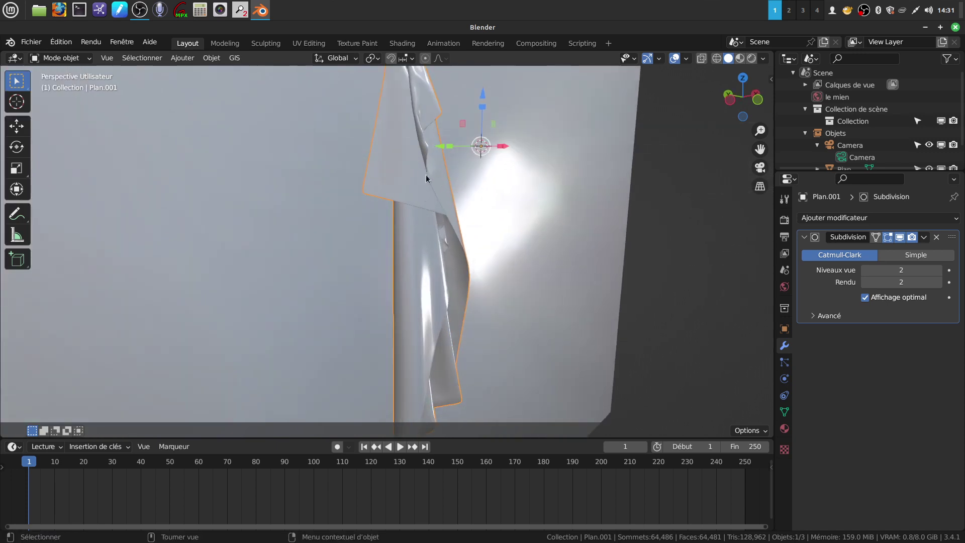
middle_drag(442, 190, 392, 206)
scroll(421, 185, down, 6)
middle_drag(406, 239, 418, 243)
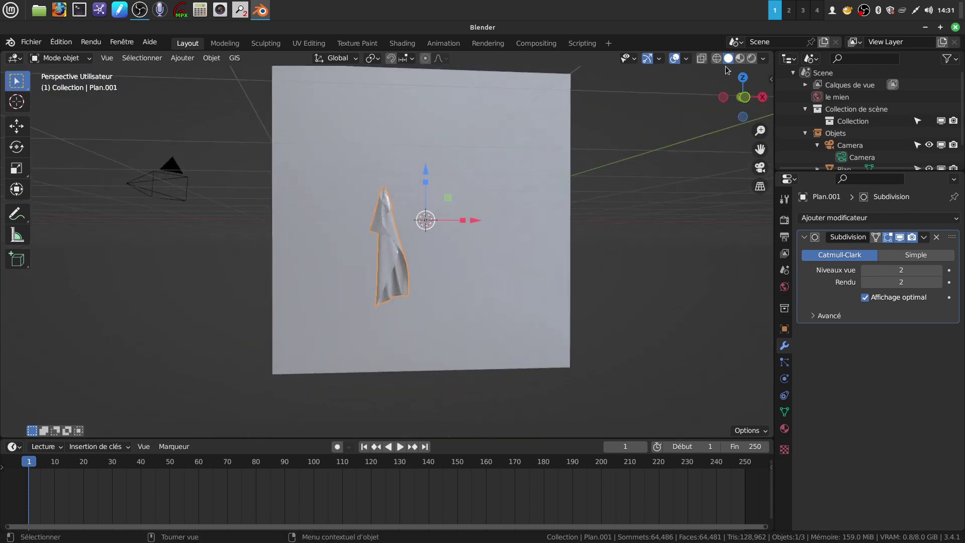
Return the viewport to rendered shading and deselect the towel
click(751, 58)
scroll(512, 276, up, 6)
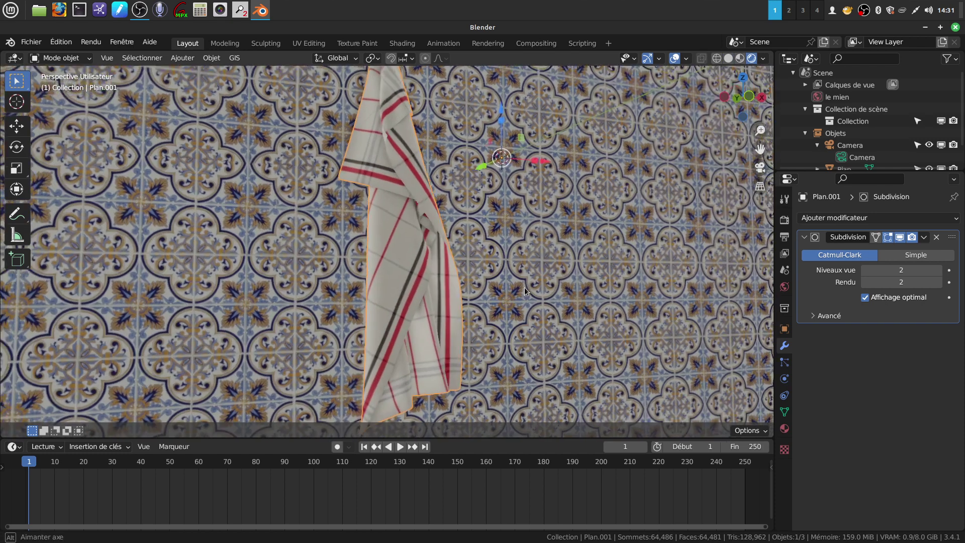
mouse_move(524, 288)
middle_down()
mouse_move(476, 299)
mouse_move(492, 283)
mouse_move(512, 294)
middle_up()
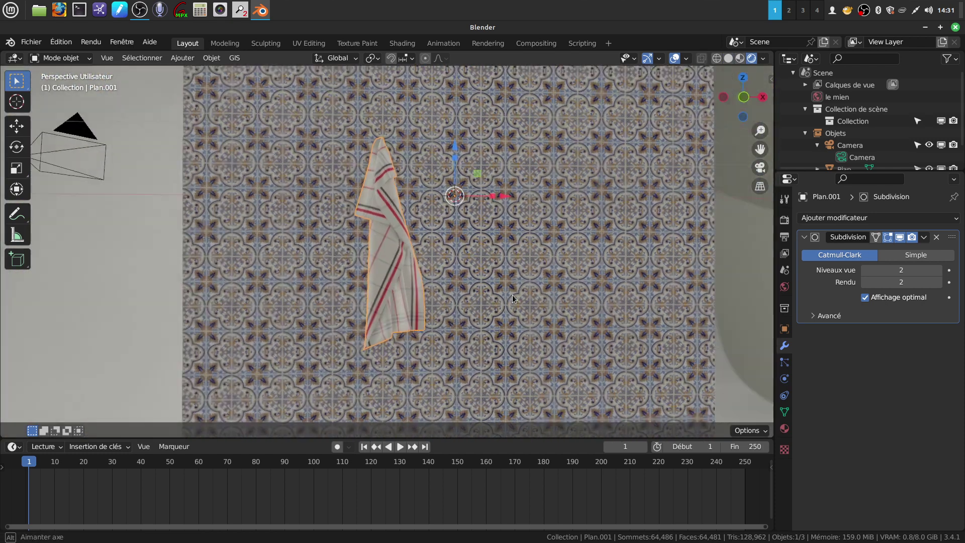
click(144, 255)
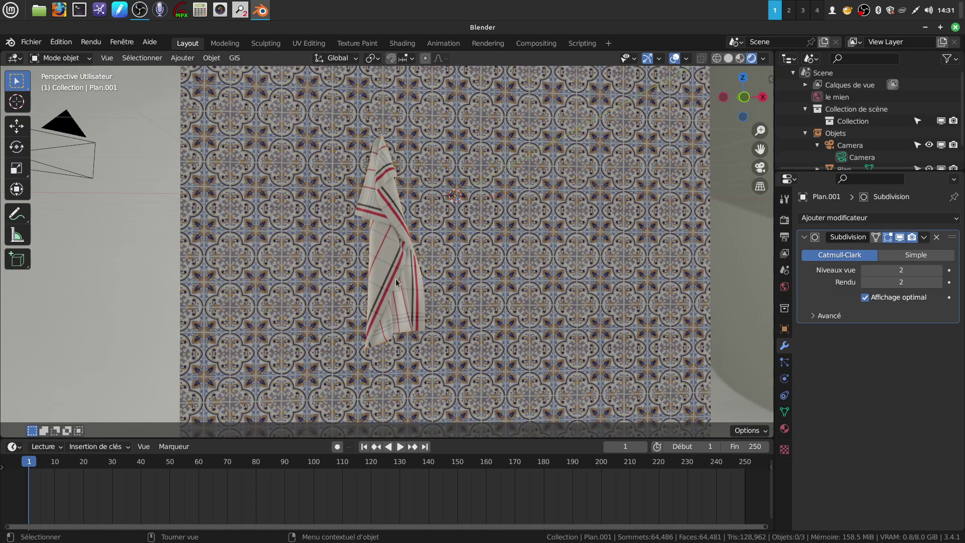
Examine the finished striped towel on the tiled wall from several angles and distances
scroll(407, 294, up, 2)
middle_drag(418, 310, 413, 267)
middle_drag(412, 266, 367, 229)
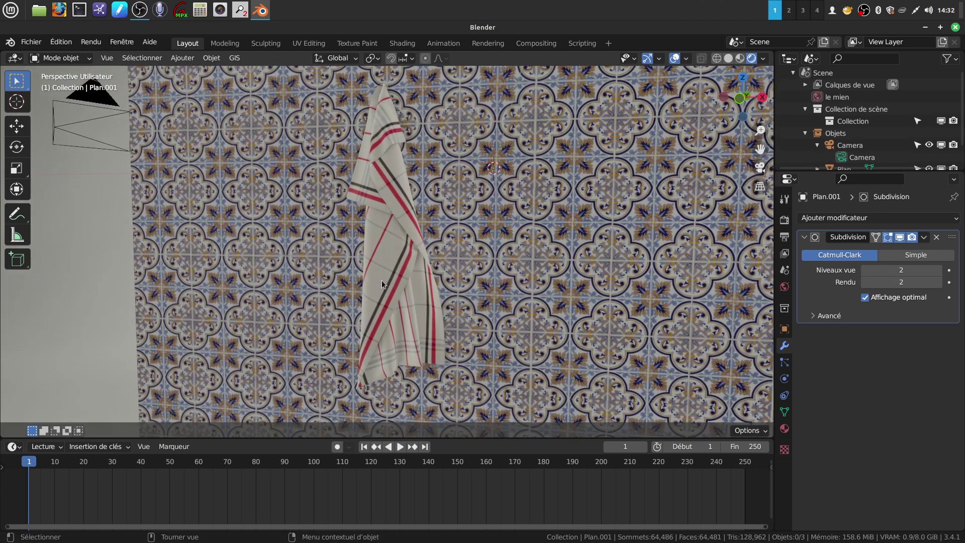
scroll(382, 279, up, 3)
scroll(381, 279, down, 4)
middle_drag(375, 214, 394, 186)
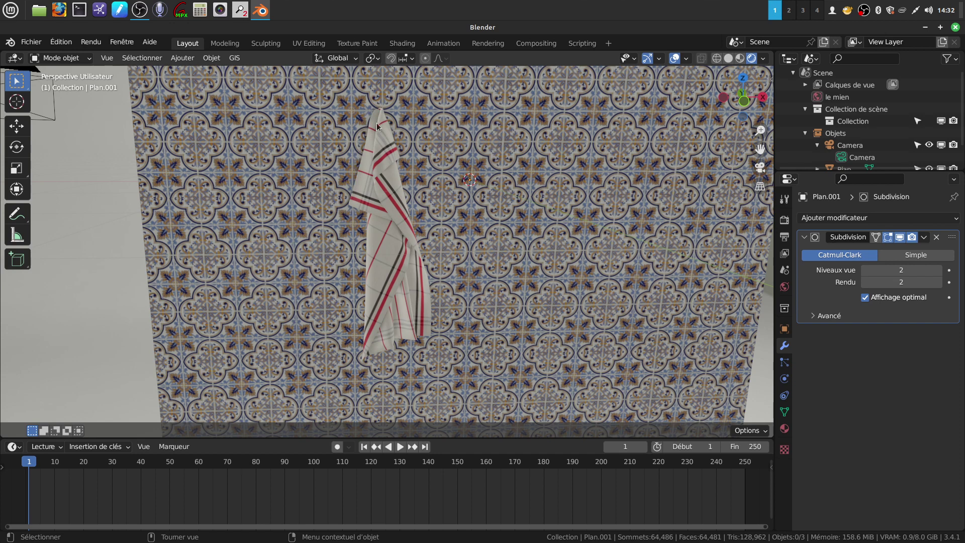
middle_drag(375, 203, 343, 198)
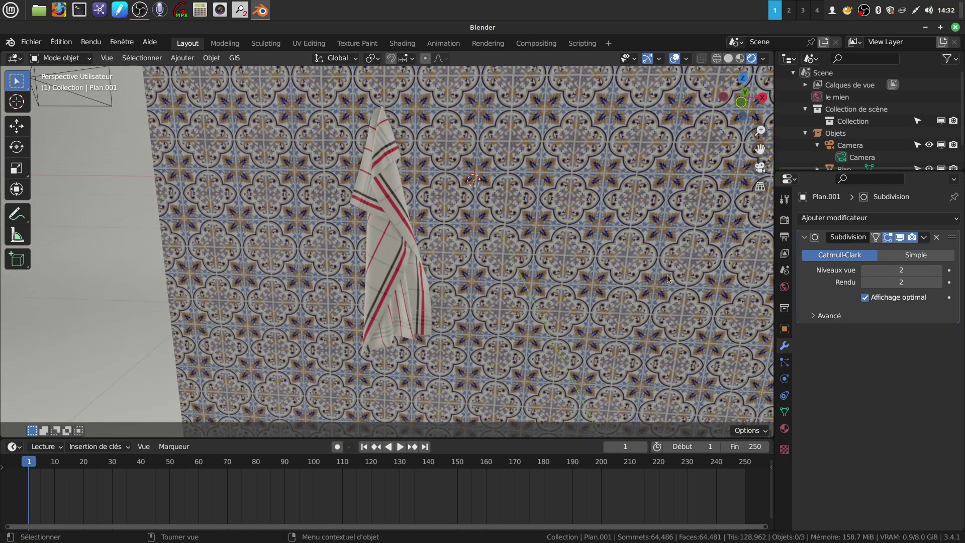
scroll(466, 268, down, 4)
middle_drag(448, 252, 408, 128)
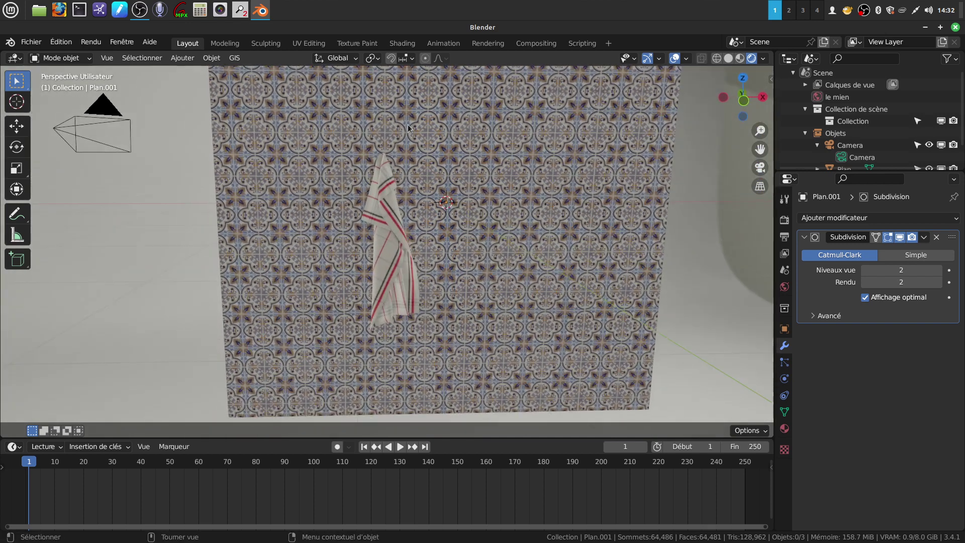
scroll(547, 212, up, 3)
middle_drag(544, 204, 565, 252)
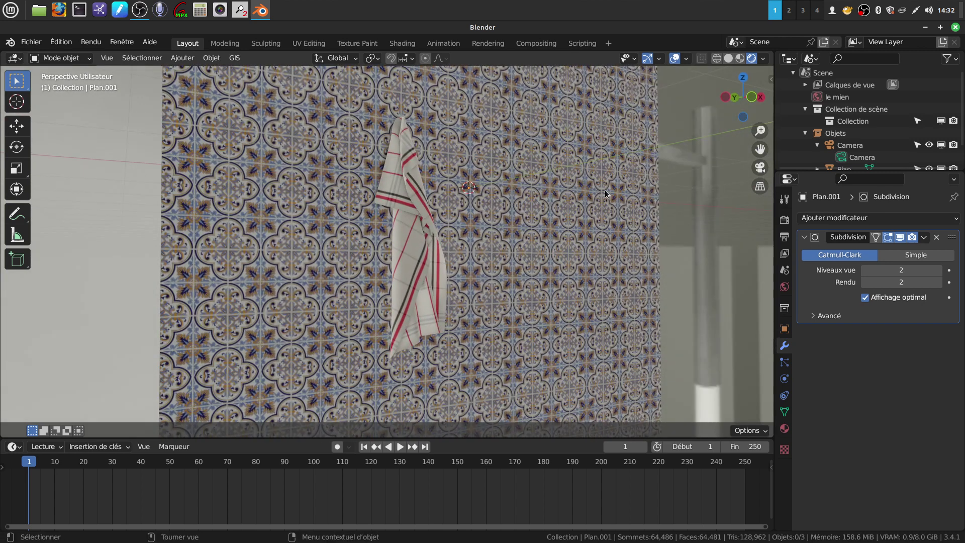